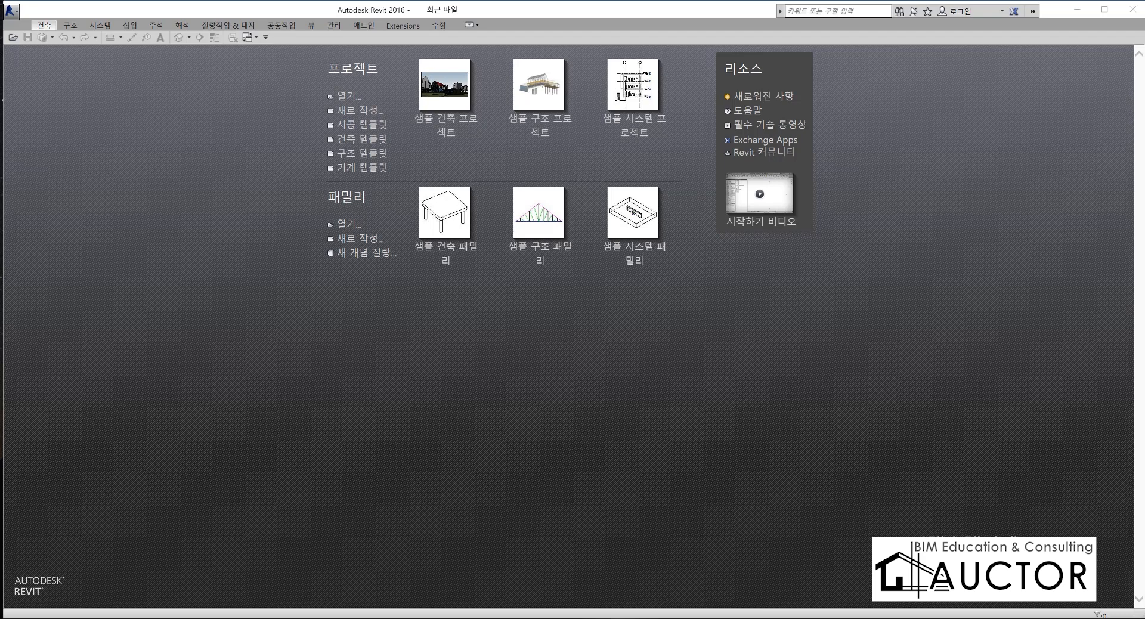
click(802, 497)
mouse_move(76, 65)
mouse_down()
mouse_move(3, 47)
mouse_move(6, 9)
mouse_move(34, 7)
mouse_move(14, 29)
mouse_move(5, 15)
mouse_move(32, 9)
mouse_move(30, 25)
mouse_move(9, 2)
mouse_move(40, 17)
mouse_move(26, 39)
mouse_up()
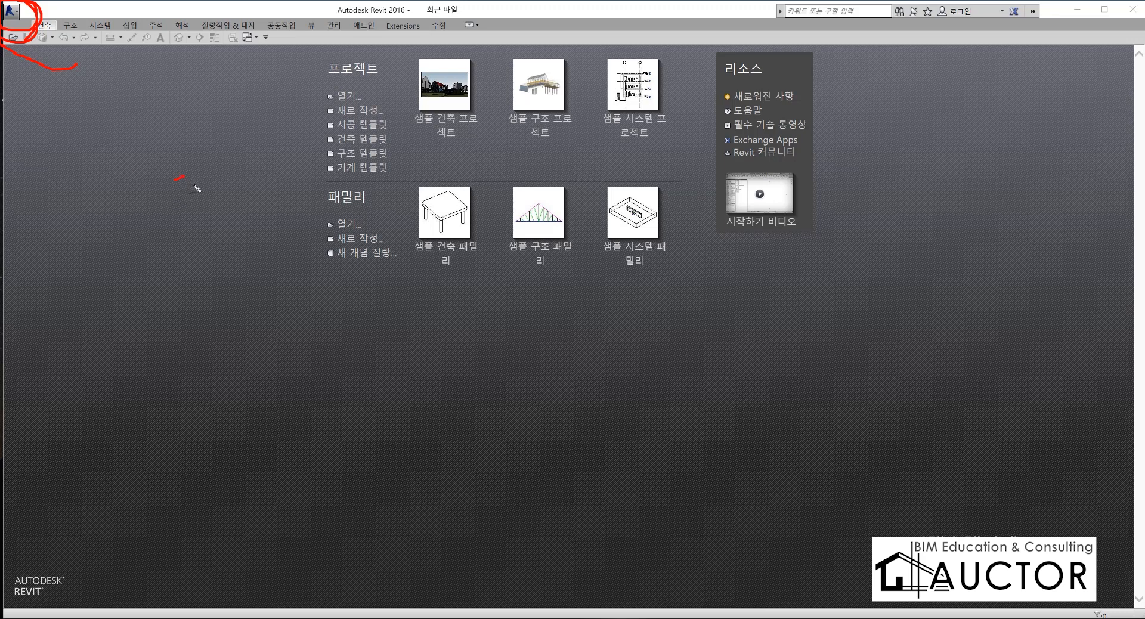
mouse_move(193, 185)
mouse_down()
mouse_move(196, 209)
mouse_move(237, 200)
mouse_move(265, 212)
mouse_up()
drag(383, 156, 380, 209)
mouse_move(411, 175)
mouse_down()
mouse_move(412, 255)
mouse_move(275, 241)
mouse_up()
click(232, 184)
mouse_move(239, 179)
mouse_down()
mouse_move(41, 66)
mouse_move(64, 53)
mouse_up()
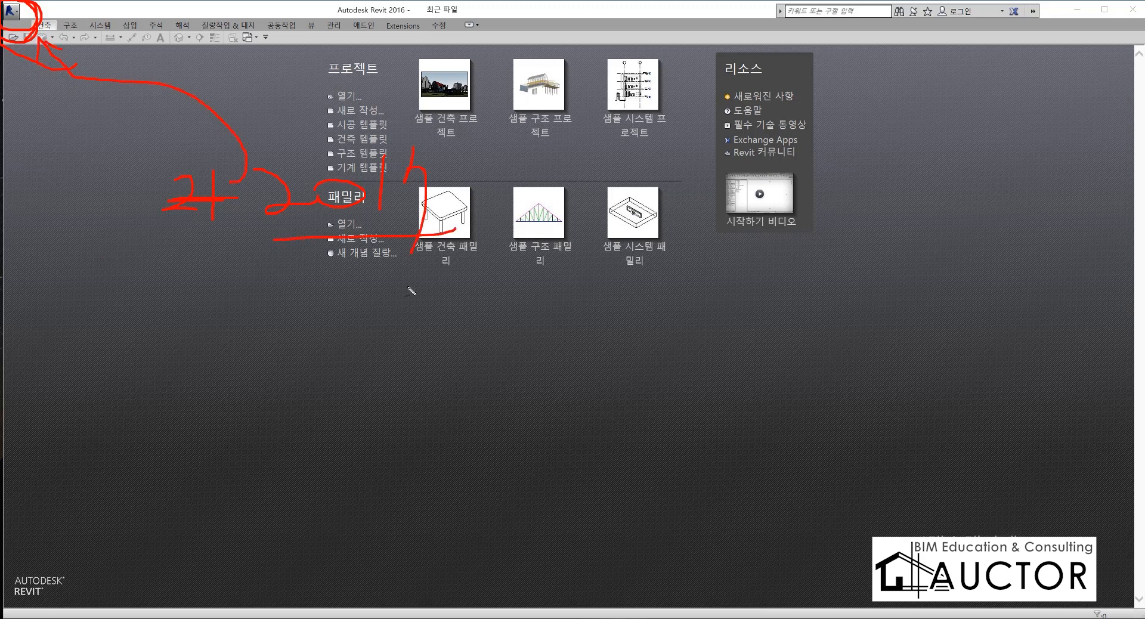
mouse_move(416, 347)
mouse_down()
mouse_move(484, 382)
mouse_move(485, 366)
mouse_move(495, 390)
mouse_up()
drag(537, 357, 540, 322)
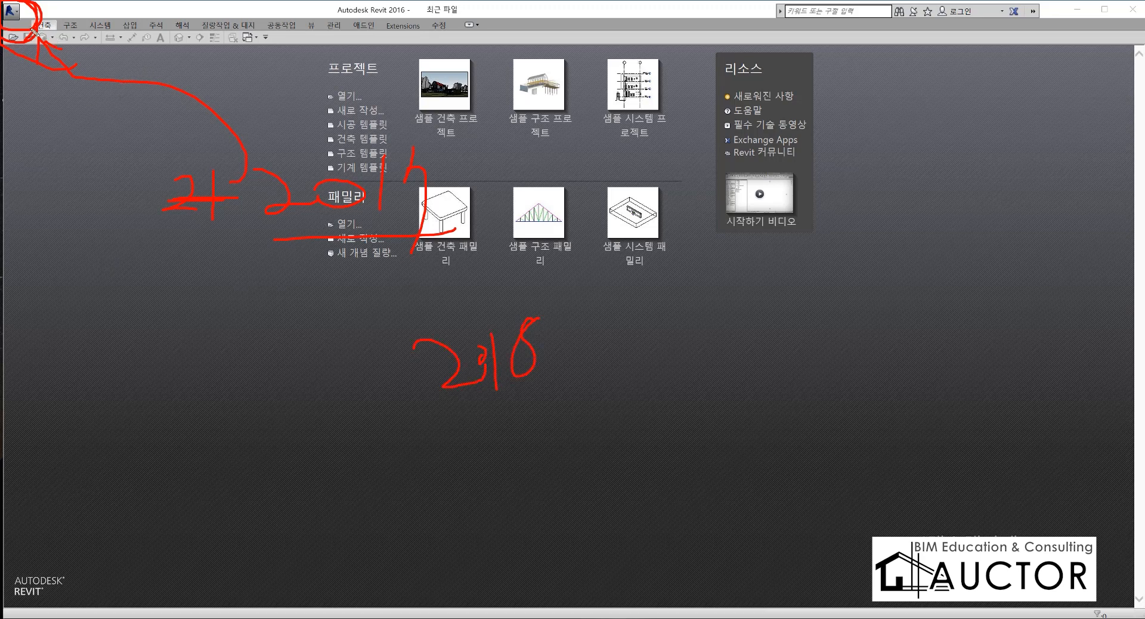
mouse_move(6, 23)
mouse_down()
mouse_move(18, 3)
mouse_move(24, 26)
mouse_up()
key(Escape)
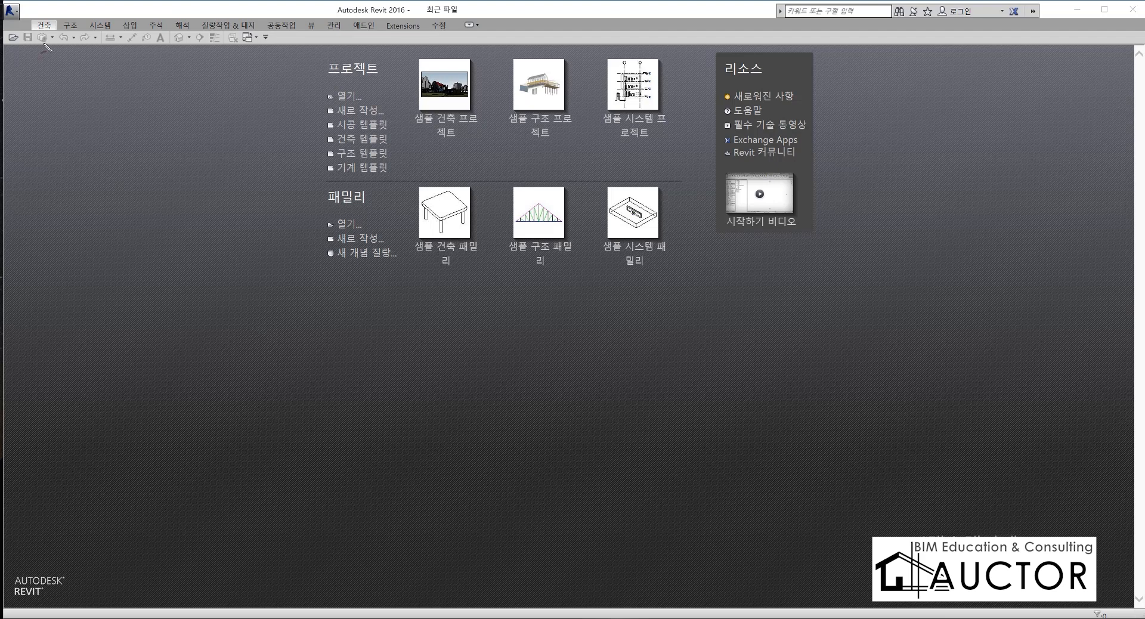
mouse_move(25, 40)
mouse_down()
mouse_move(4, 27)
mouse_move(22, 5)
mouse_move(33, 31)
mouse_move(24, 38)
mouse_move(88, 147)
mouse_move(145, 134)
mouse_move(197, 204)
mouse_move(267, 126)
mouse_move(235, 242)
mouse_up()
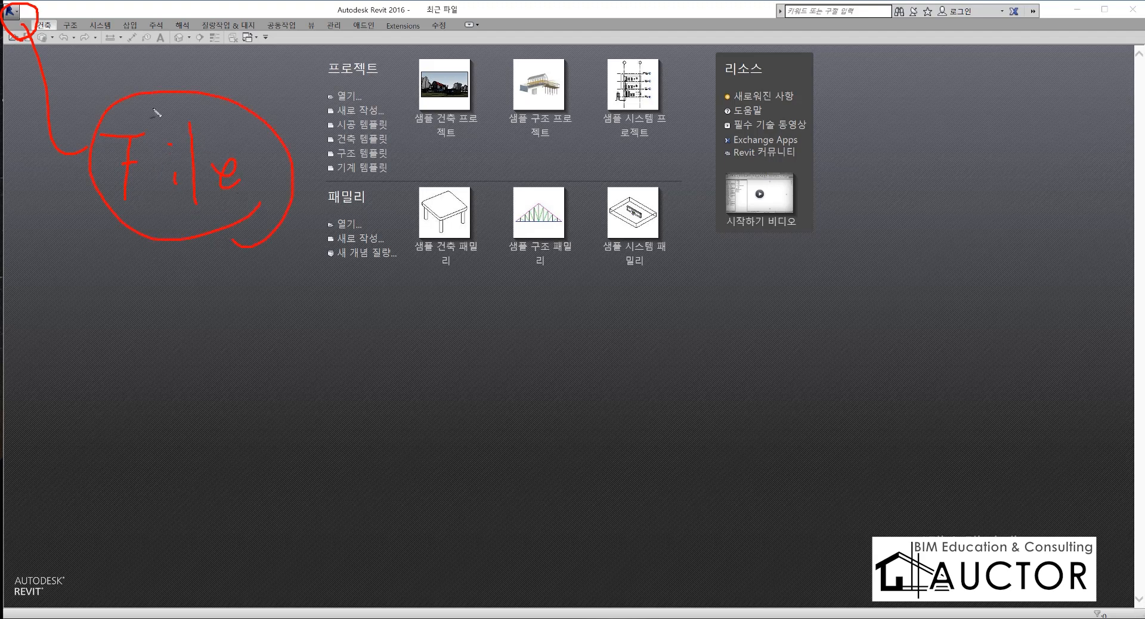
mouse_move(31, 40)
mouse_down()
mouse_move(28, 17)
mouse_move(3, 24)
mouse_move(29, 41)
mouse_up()
key(Escape)
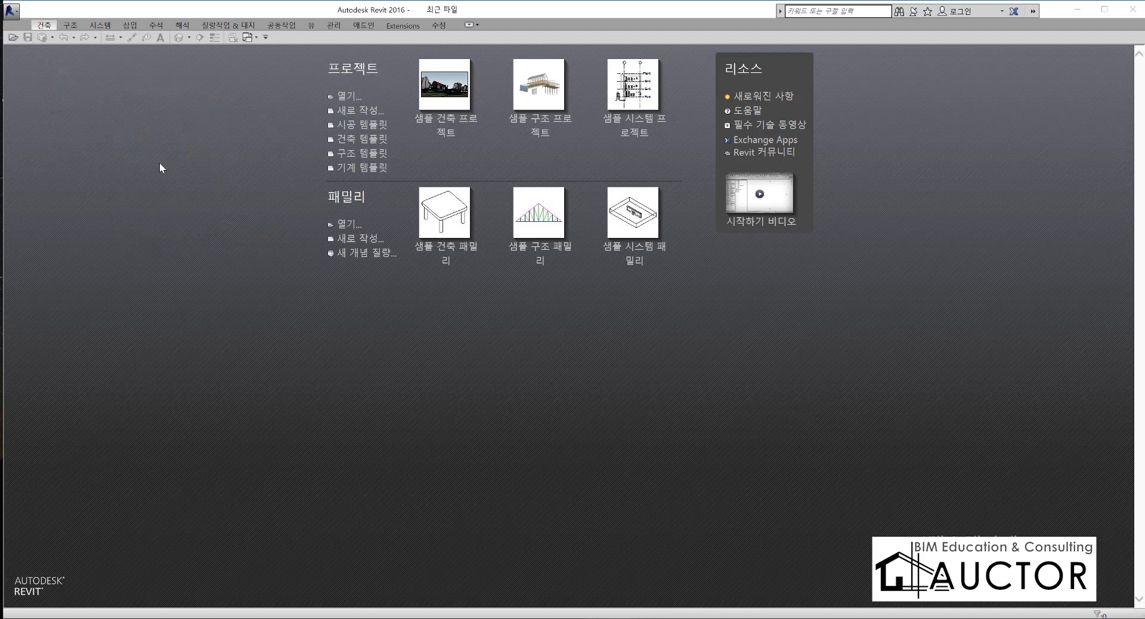
Open the program's Options dialog from the application menu.
click(12, 12)
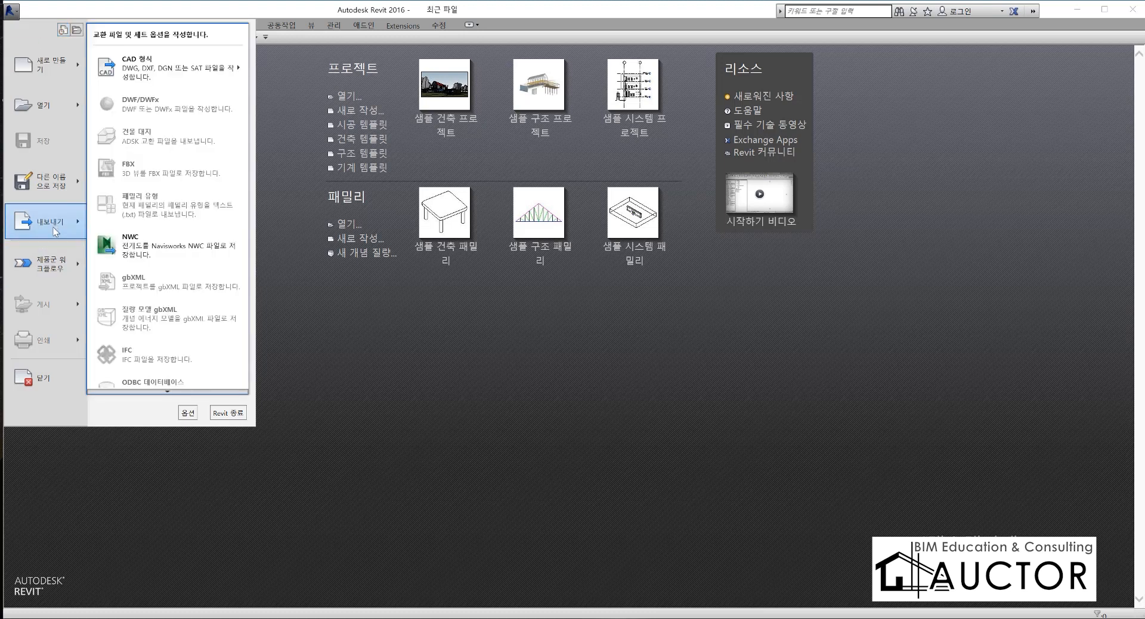
mouse_move(52, 268)
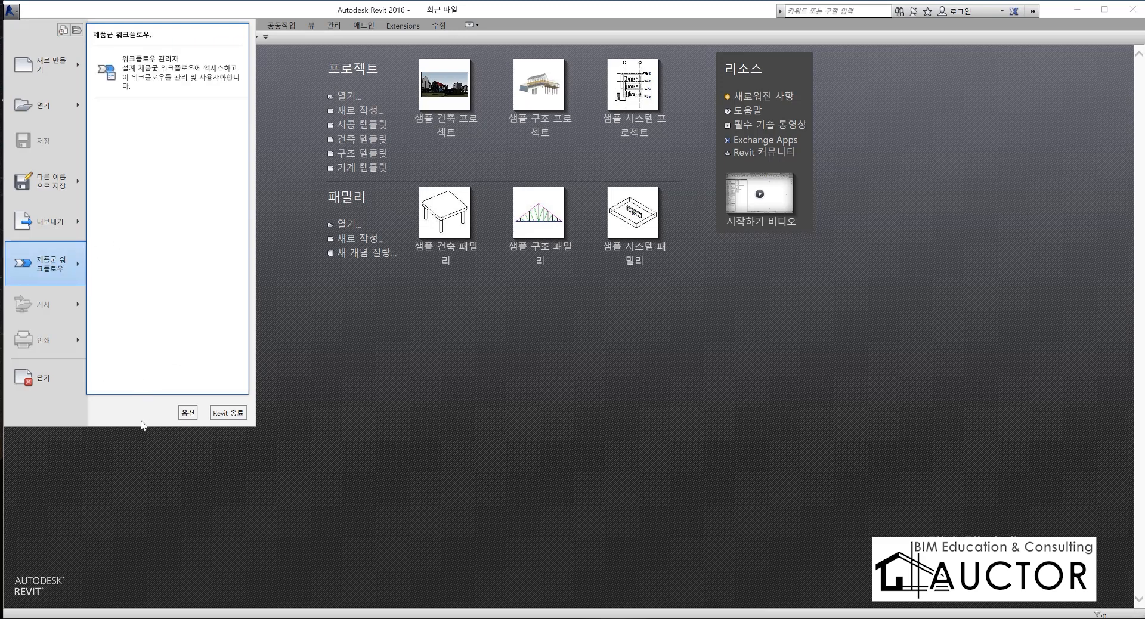
click(186, 412)
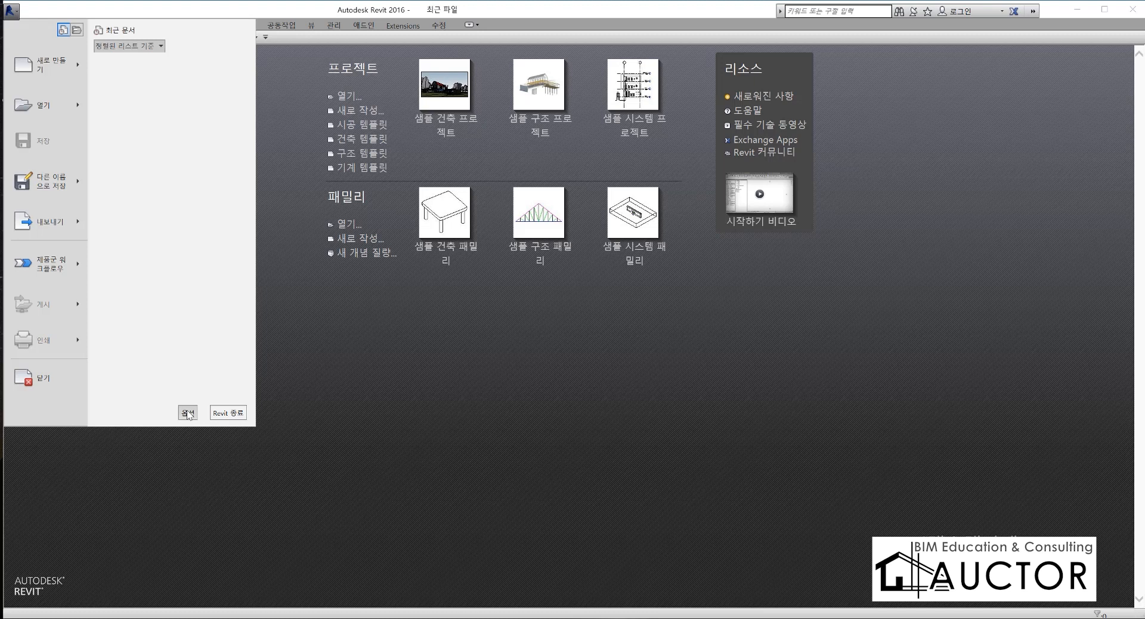
click(186, 413)
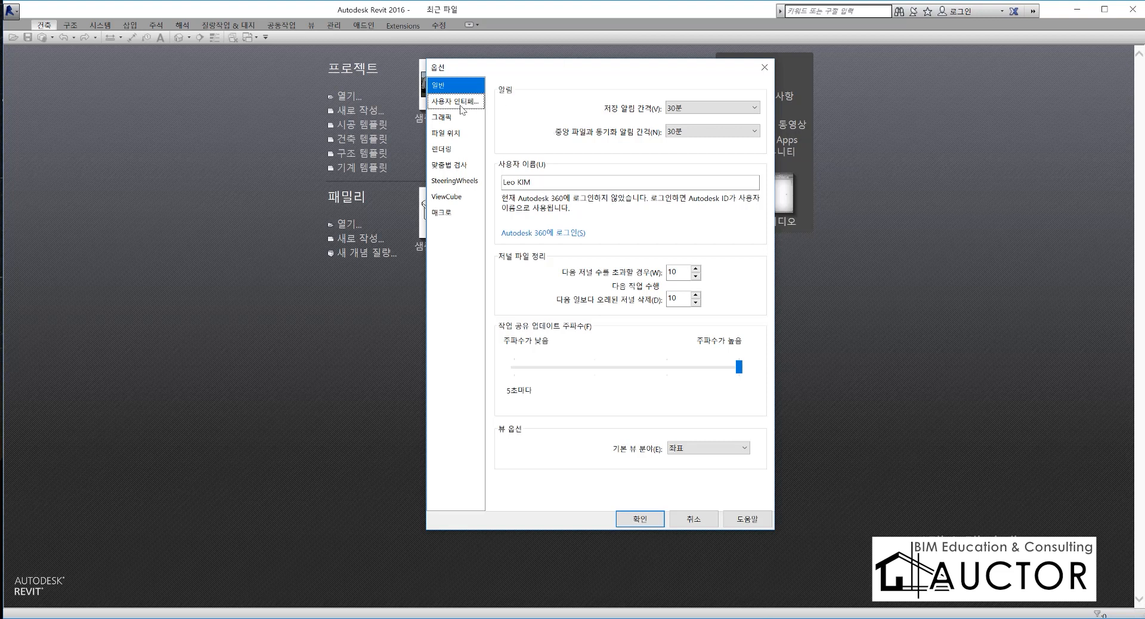
Look through the User Interface, Graphics and File Locations option pages and return to the General settings.
click(447, 105)
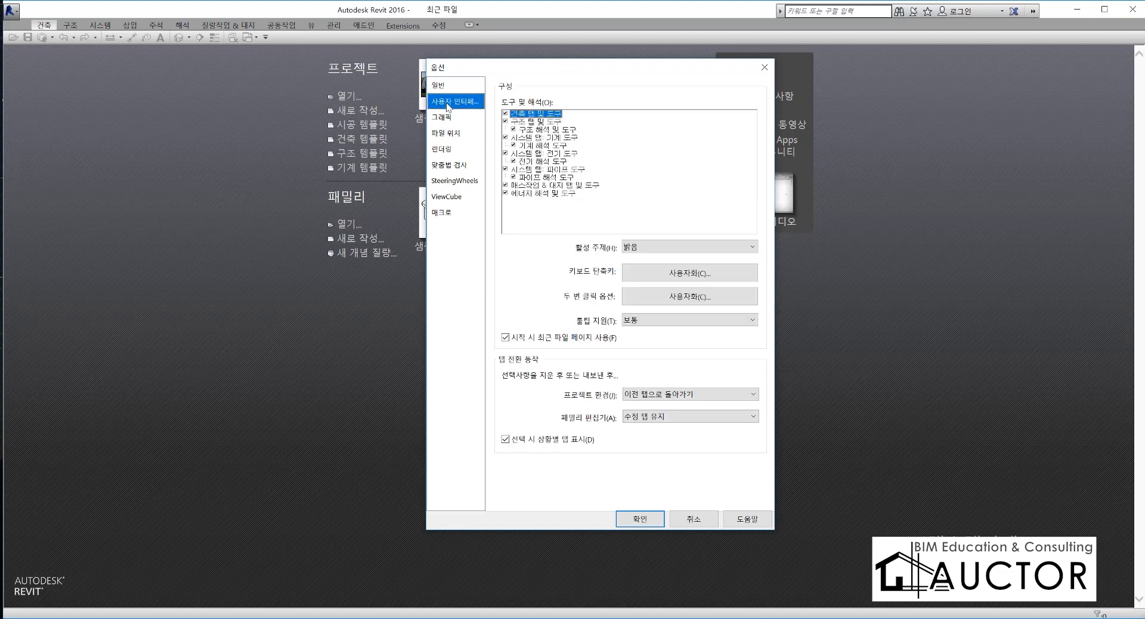
click(444, 116)
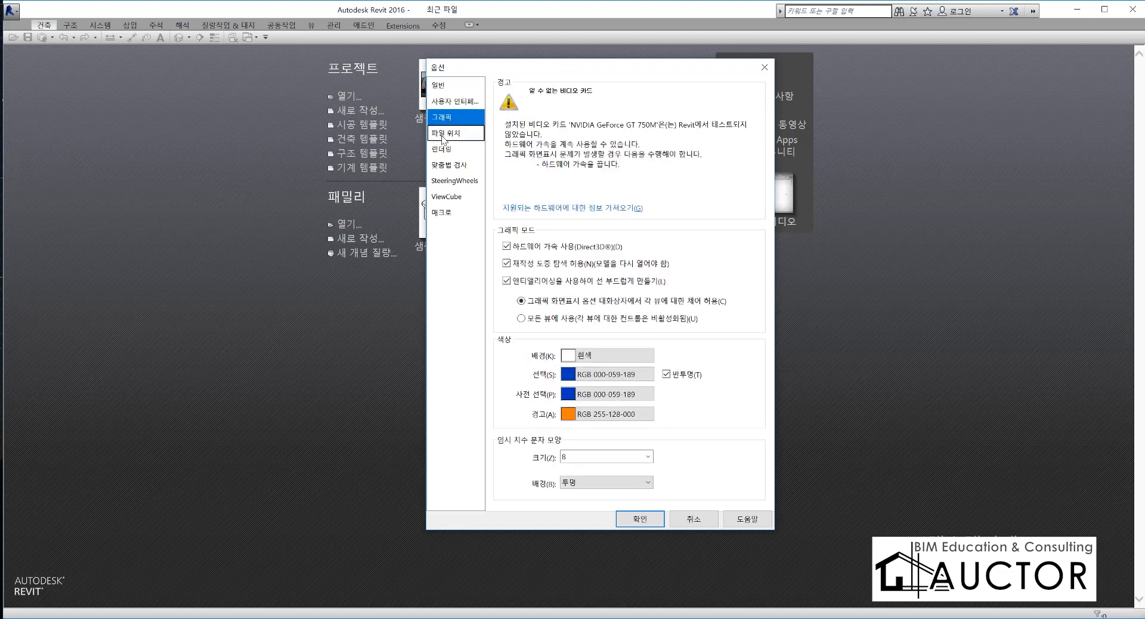
click(442, 136)
click(443, 148)
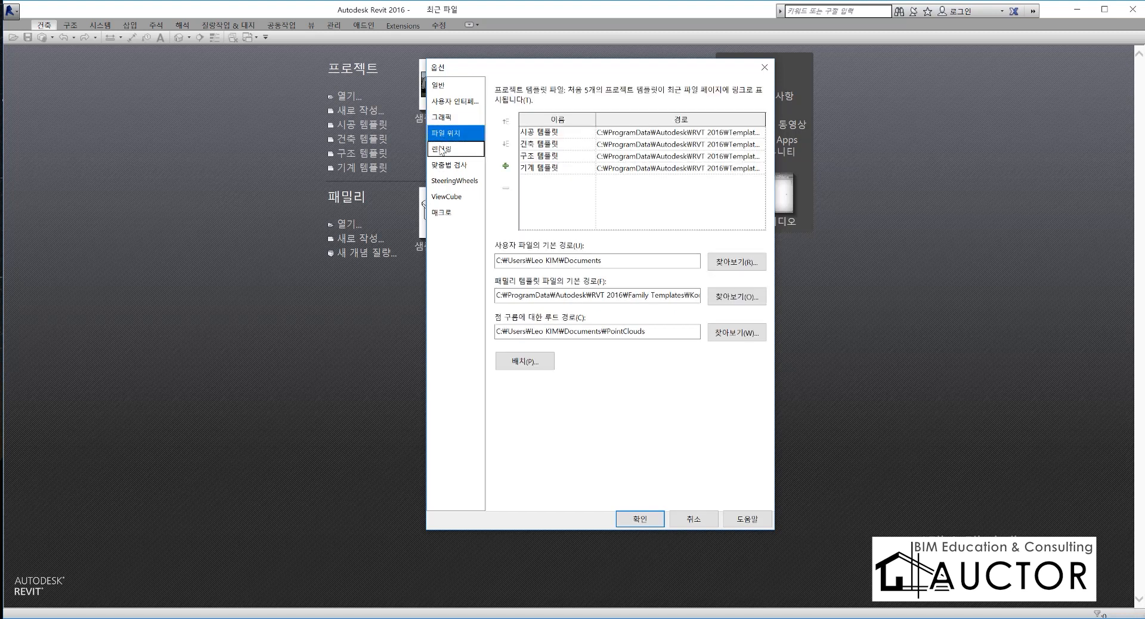
click(445, 135)
click(448, 119)
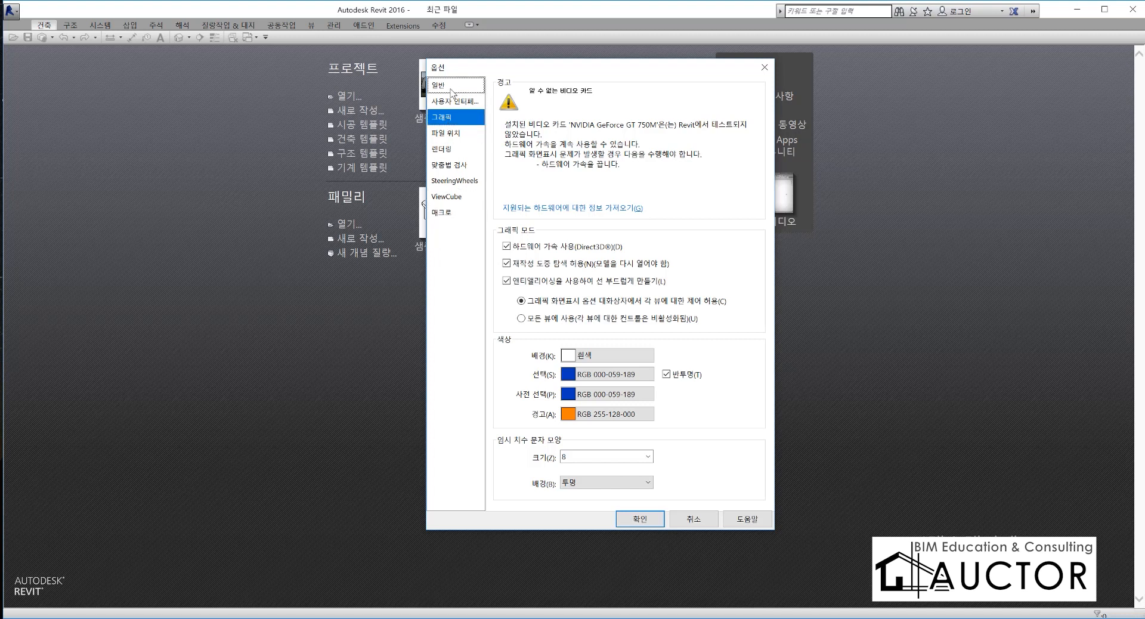
click(451, 92)
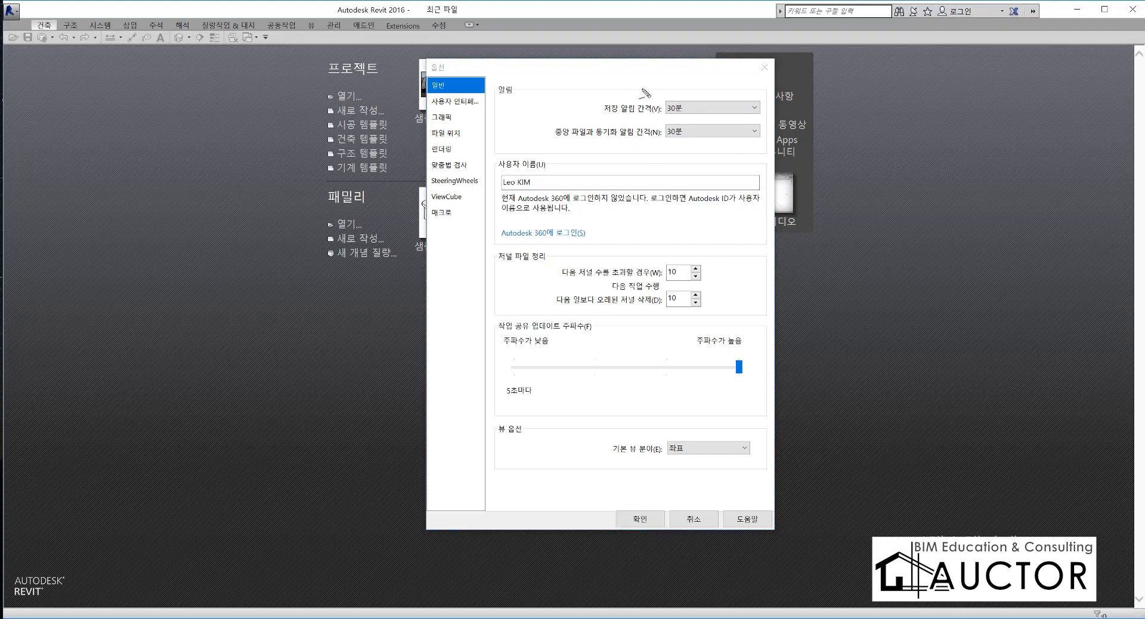
mouse_move(622, 88)
mouse_down()
mouse_move(540, 124)
mouse_move(613, 156)
mouse_move(781, 134)
mouse_move(620, 93)
mouse_up()
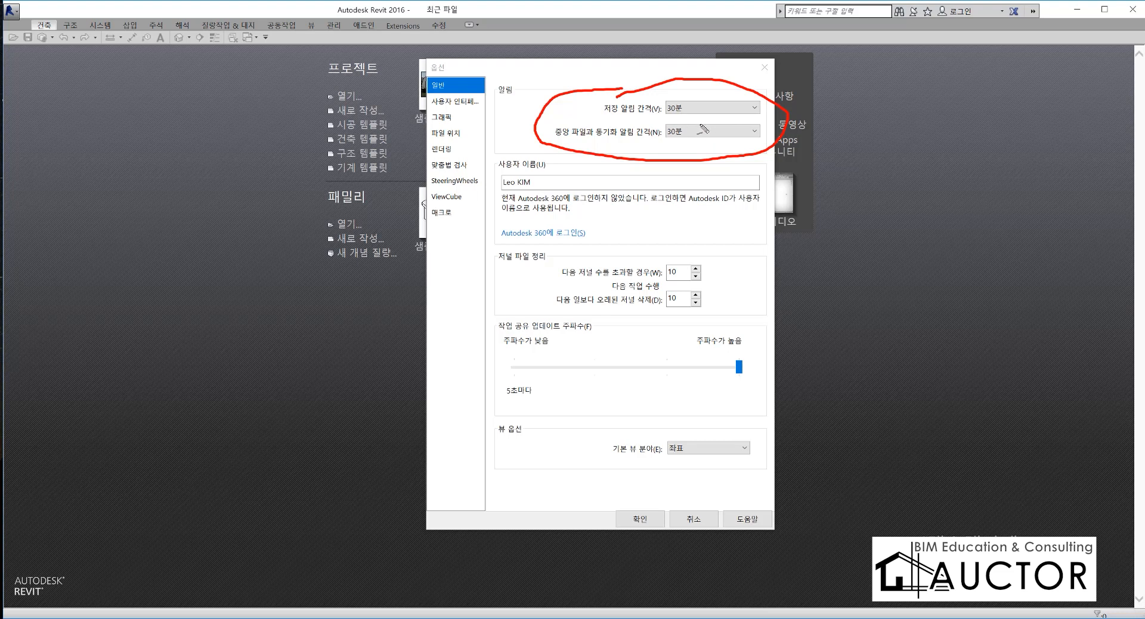
drag(704, 134, 718, 109)
mouse_move(599, 98)
mouse_down()
mouse_move(588, 117)
mouse_move(601, 103)
mouse_up()
drag(546, 127, 557, 143)
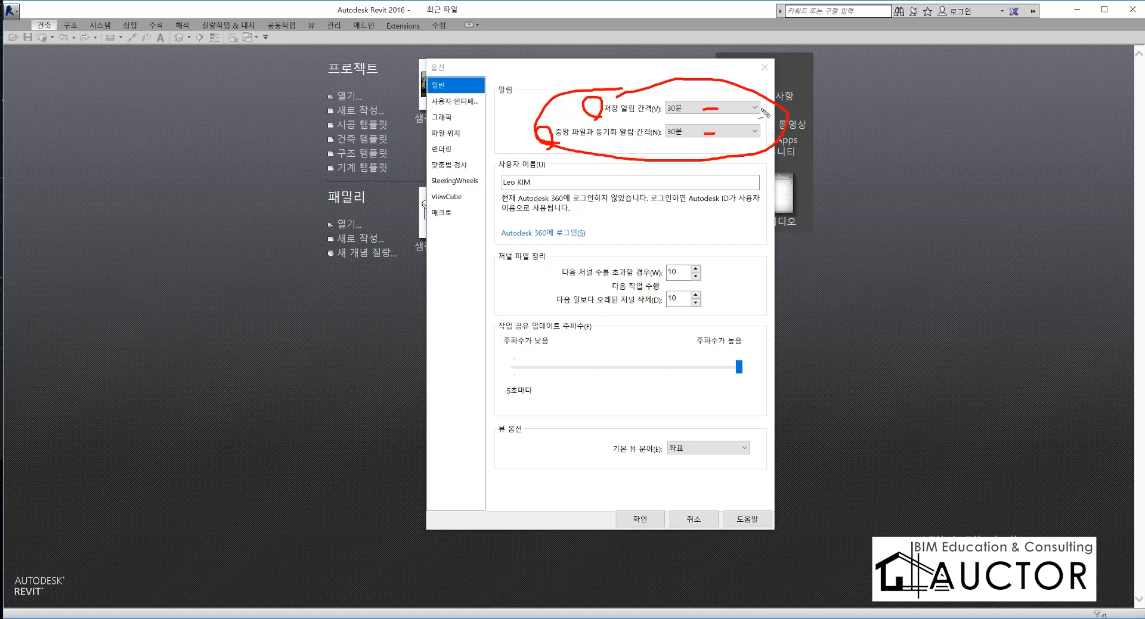
mouse_move(761, 109)
mouse_down()
mouse_move(773, 109)
mouse_move(774, 130)
mouse_up()
mouse_move(354, 87)
mouse_down()
mouse_move(468, 89)
mouse_move(452, 67)
mouse_move(441, 112)
mouse_up()
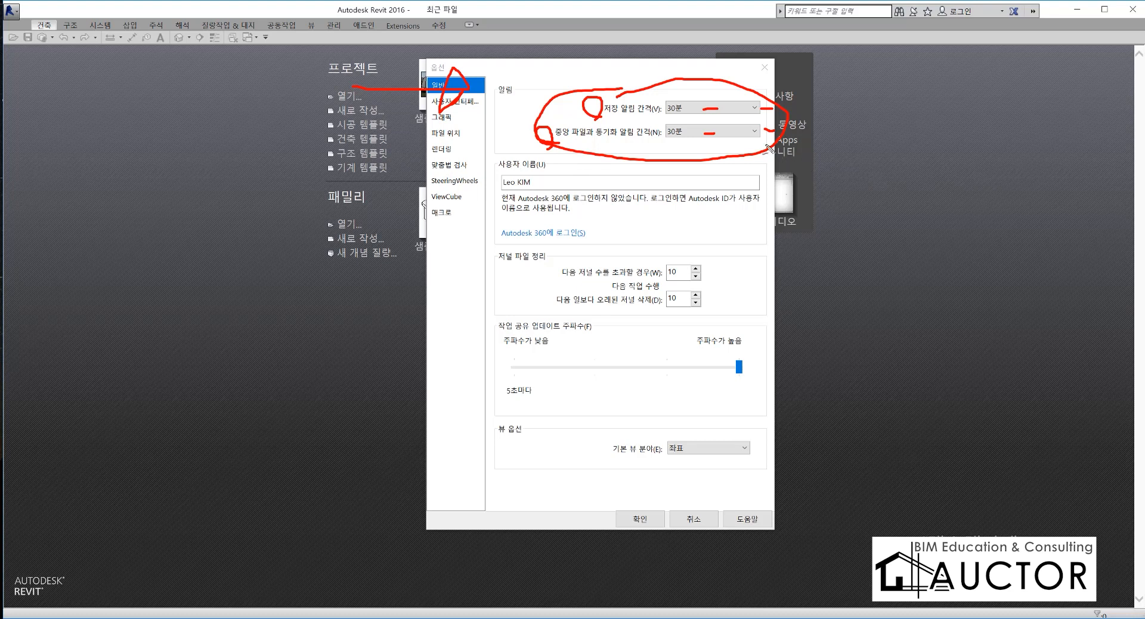
mouse_move(712, 127)
mouse_down()
mouse_move(713, 138)
mouse_move(792, 100)
mouse_move(826, 144)
mouse_move(847, 122)
mouse_move(867, 143)
mouse_move(895, 112)
mouse_up()
drag(775, 159, 920, 148)
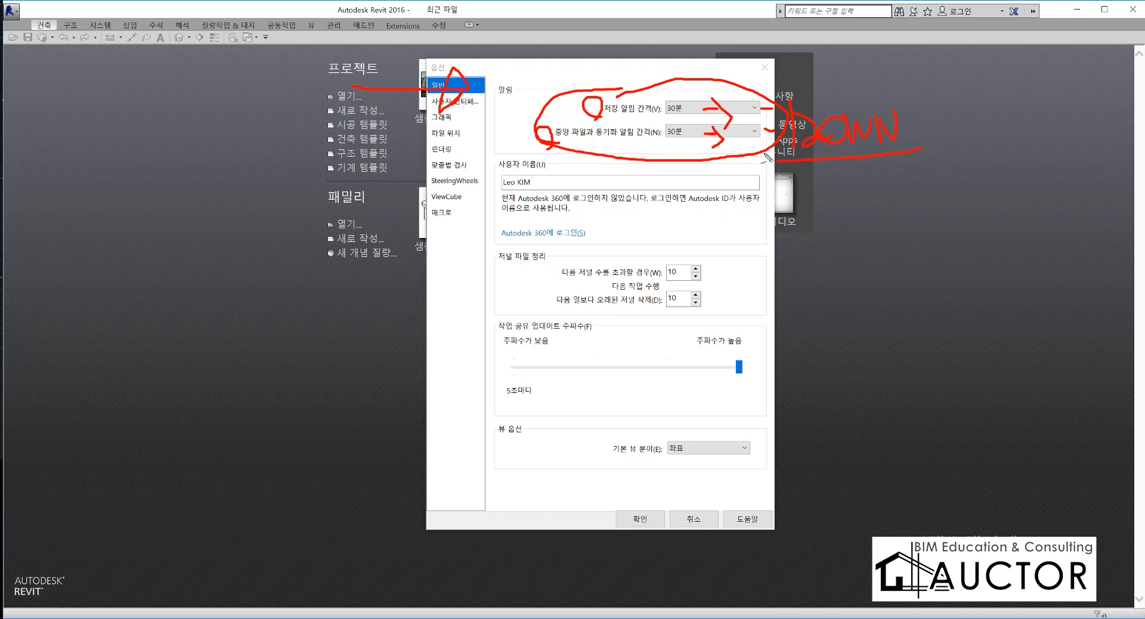
mouse_move(778, 160)
mouse_down()
mouse_move(785, 101)
mouse_move(912, 107)
mouse_move(902, 166)
mouse_up()
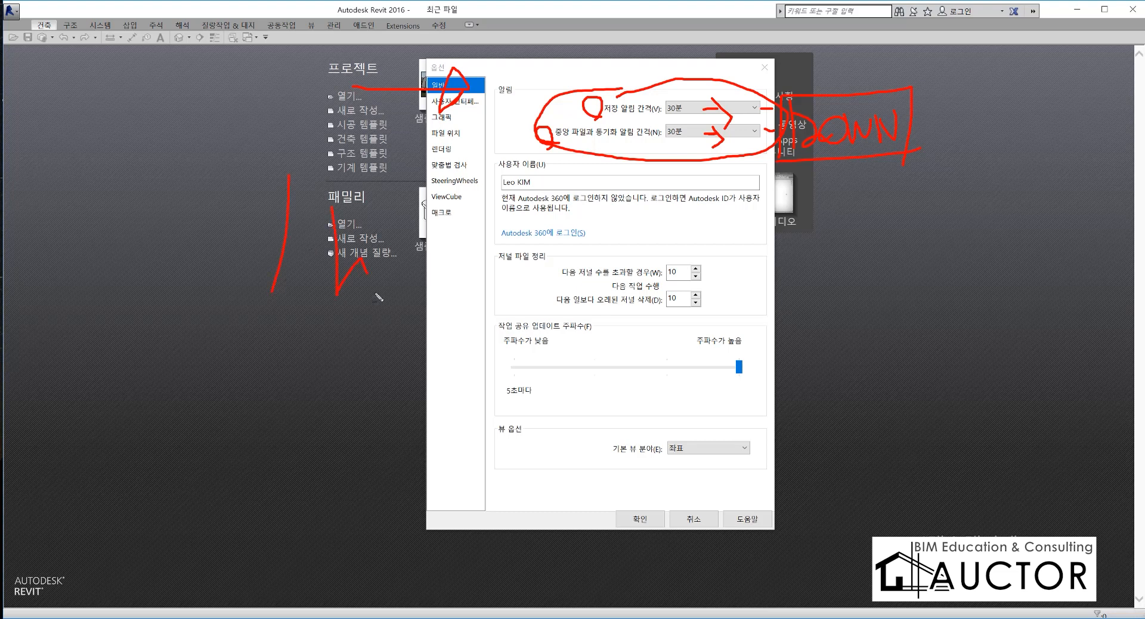
drag(368, 274, 376, 295)
drag(377, 319, 355, 328)
drag(371, 152, 319, 332)
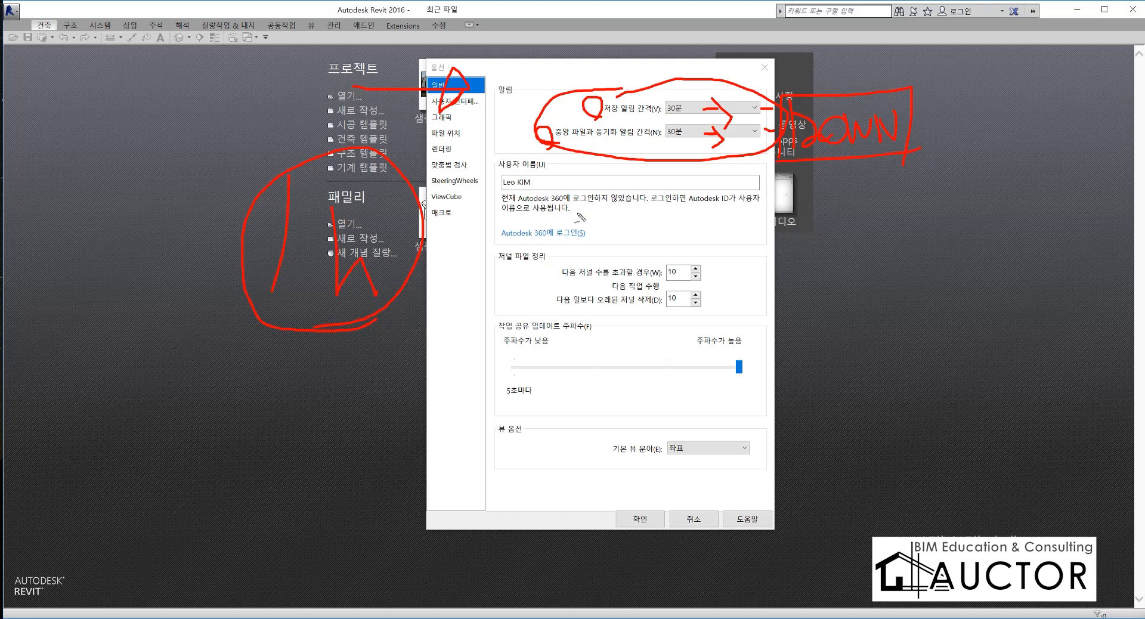
mouse_move(709, 144)
mouse_down()
mouse_move(641, 111)
mouse_move(713, 94)
mouse_move(705, 162)
mouse_move(647, 158)
mouse_up()
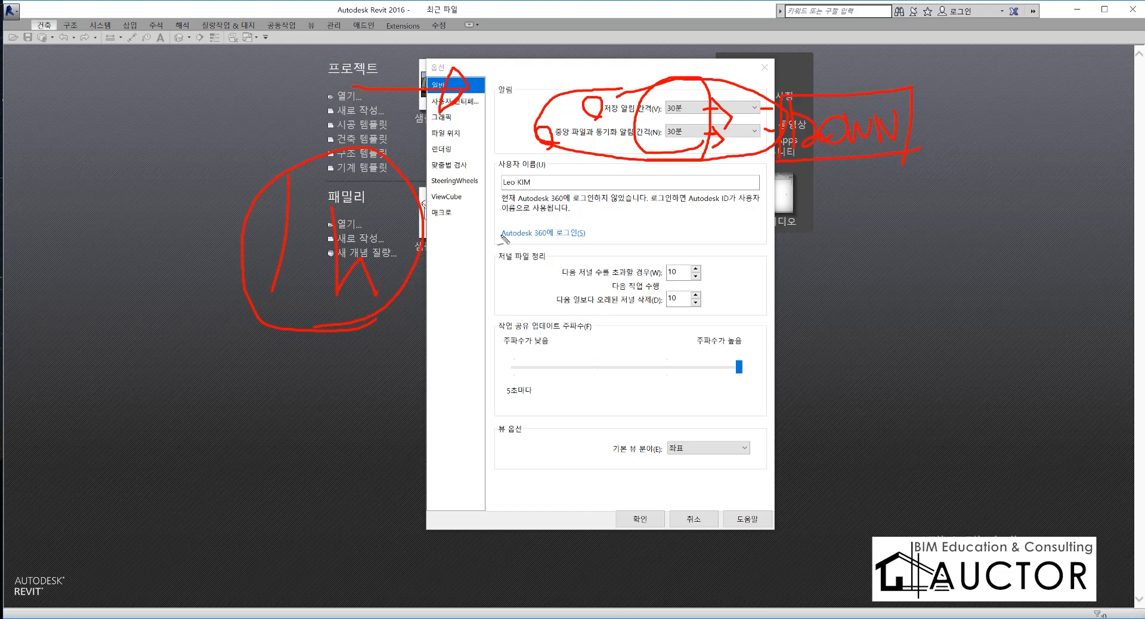
key(Escape)
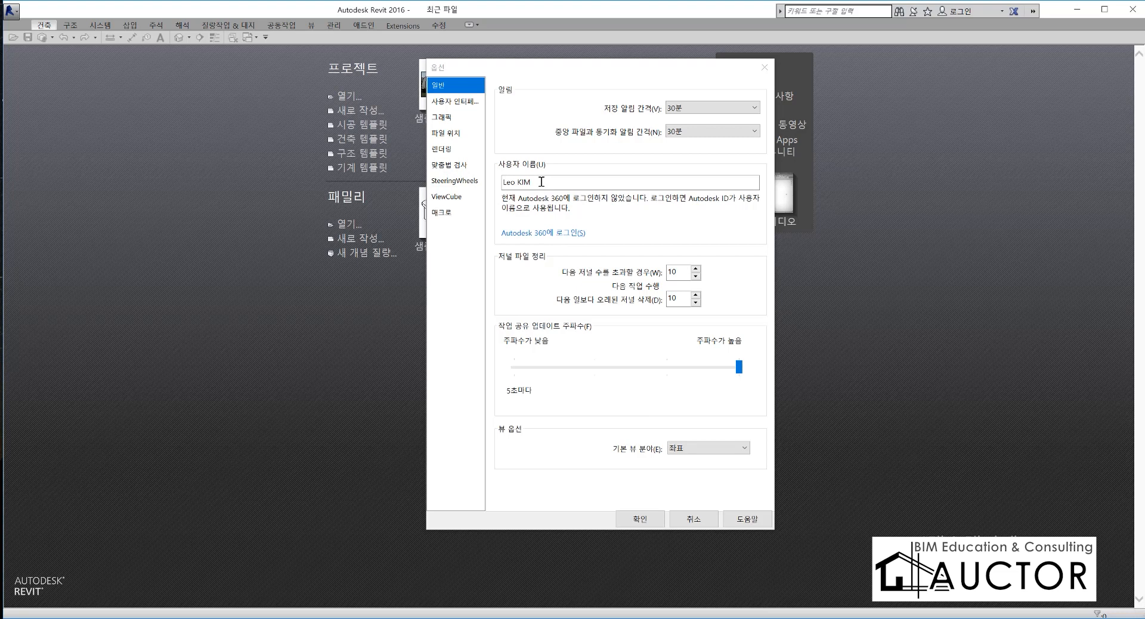
drag(562, 185, 476, 186)
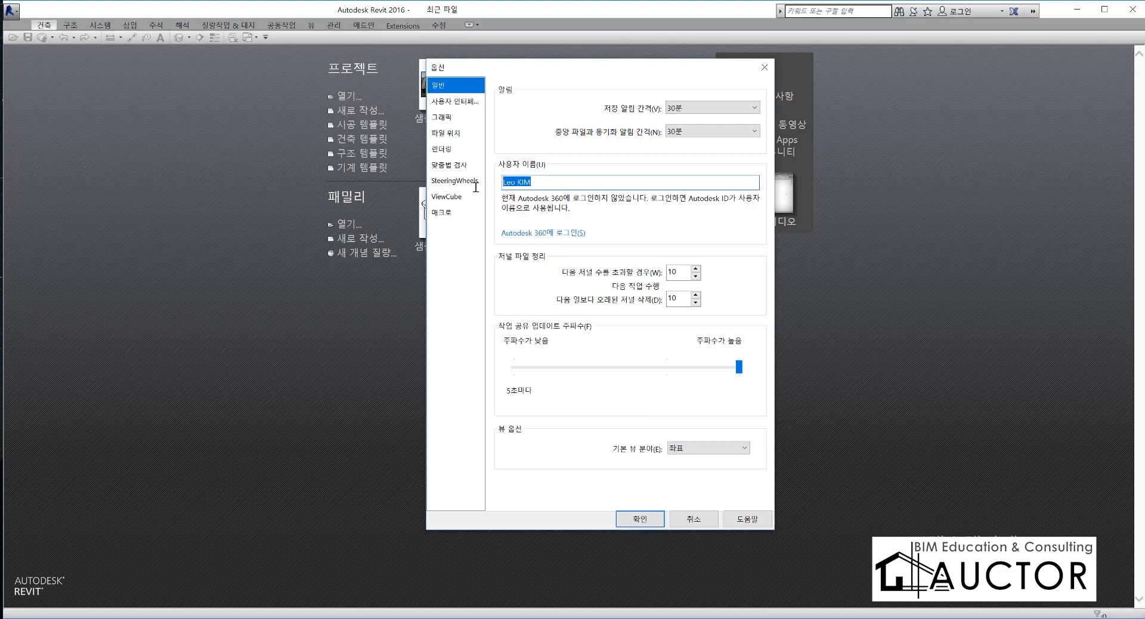
click(556, 182)
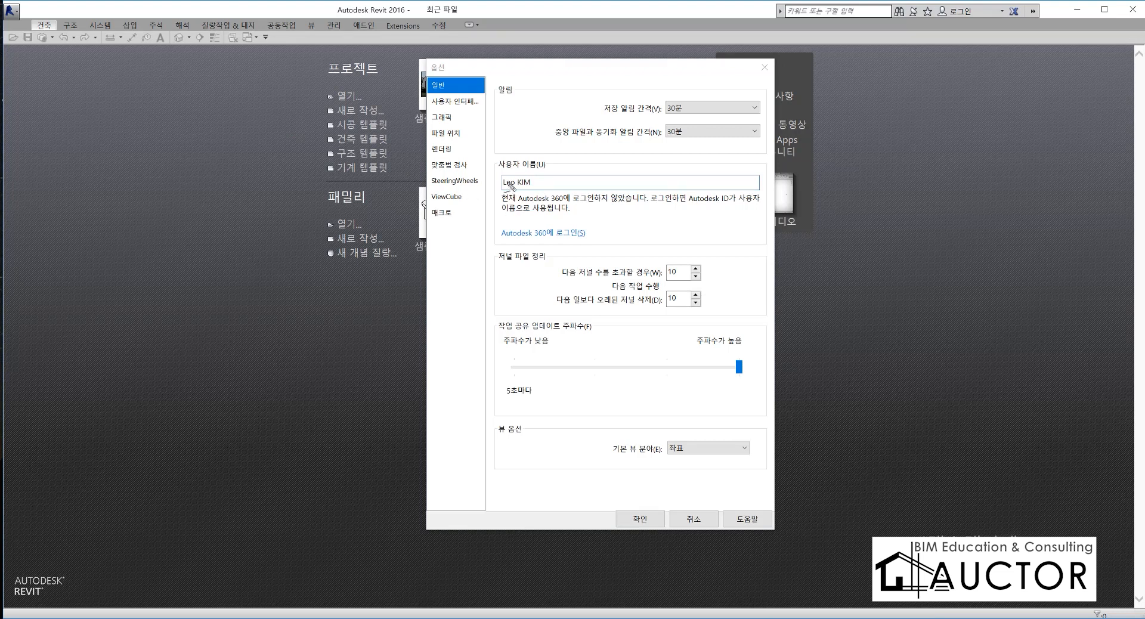
mouse_move(514, 174)
mouse_down()
mouse_move(505, 198)
mouse_move(531, 198)
mouse_up()
mouse_move(535, 194)
mouse_down()
mouse_move(536, 183)
mouse_move(563, 211)
mouse_move(554, 190)
mouse_move(559, 199)
mouse_up()
mouse_move(558, 178)
mouse_down()
mouse_move(593, 203)
mouse_move(620, 187)
mouse_up()
mouse_move(624, 180)
mouse_down()
mouse_move(644, 183)
mouse_move(629, 177)
mouse_up()
mouse_move(653, 178)
mouse_down()
mouse_move(659, 197)
mouse_move(666, 179)
mouse_move(693, 192)
mouse_move(685, 211)
mouse_up()
mouse_move(714, 206)
mouse_down()
mouse_move(456, 145)
mouse_move(722, 153)
mouse_move(721, 212)
mouse_up()
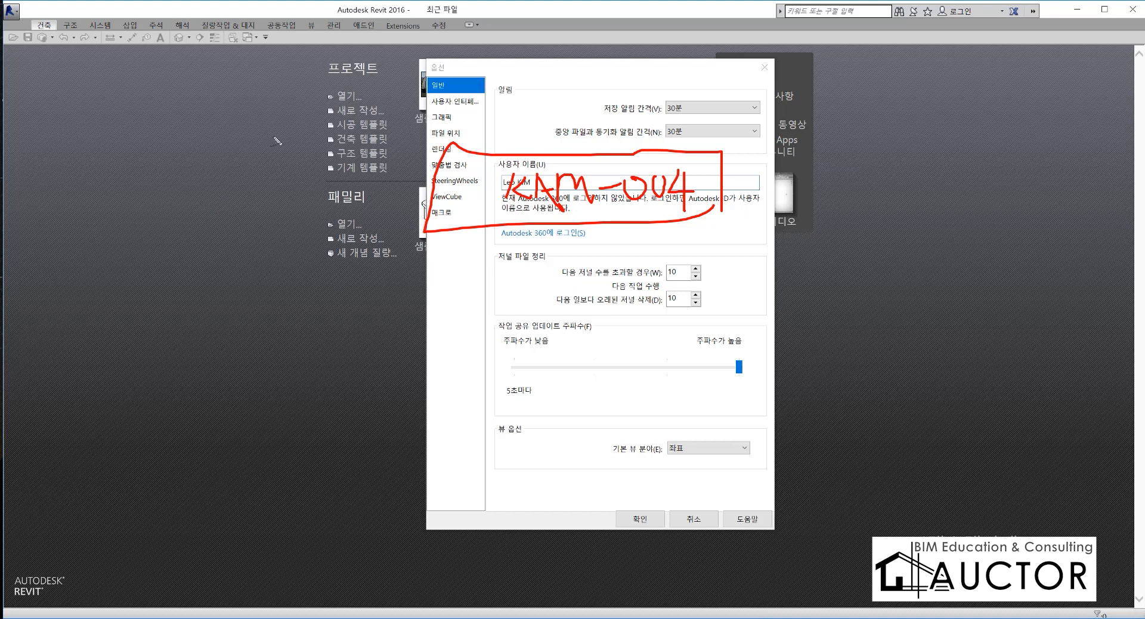
mouse_move(480, 60)
mouse_down()
mouse_move(469, 124)
mouse_move(528, 76)
mouse_move(554, 99)
mouse_move(587, 99)
mouse_move(620, 116)
mouse_move(647, 101)
mouse_move(654, 122)
mouse_move(671, 69)
mouse_move(684, 111)
mouse_up()
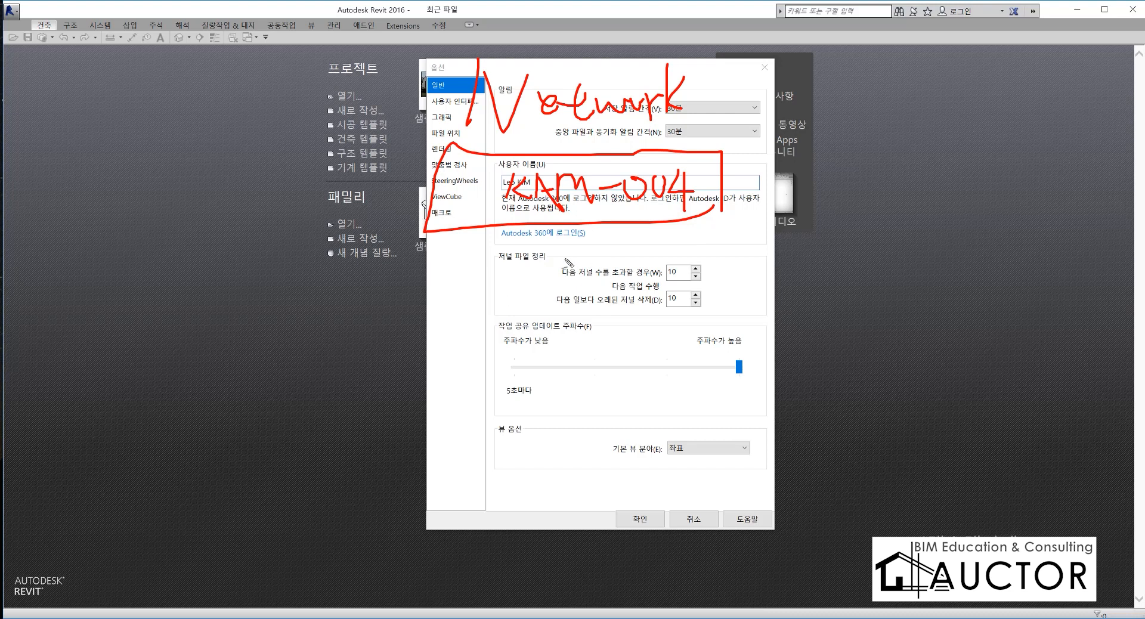
mouse_move(614, 238)
mouse_down()
mouse_move(587, 245)
mouse_move(632, 331)
mouse_move(611, 262)
mouse_move(582, 286)
mouse_move(573, 328)
mouse_up()
mouse_move(407, 439)
mouse_down()
mouse_move(428, 502)
mouse_move(417, 435)
mouse_up()
drag(496, 443, 535, 436)
mouse_move(626, 457)
mouse_down()
mouse_move(697, 432)
mouse_move(658, 429)
mouse_up()
mouse_move(793, 425)
mouse_down()
mouse_move(775, 459)
mouse_move(802, 423)
mouse_up()
drag(428, 457, 446, 484)
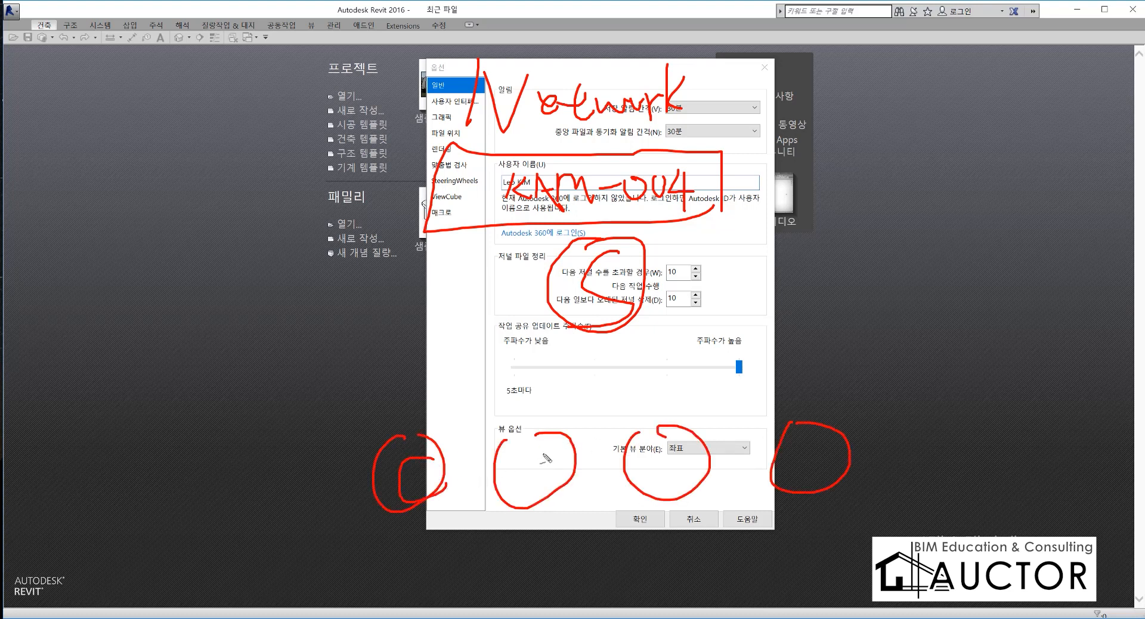
drag(545, 455, 562, 471)
mouse_move(671, 448)
mouse_down()
mouse_move(657, 462)
mouse_move(703, 471)
mouse_up()
mouse_move(807, 443)
mouse_down()
mouse_move(796, 462)
mouse_move(806, 459)
mouse_up()
mouse_move(774, 419)
mouse_down()
mouse_move(669, 353)
mouse_move(695, 382)
mouse_up()
drag(685, 338, 669, 353)
mouse_move(642, 427)
mouse_down()
mouse_move(602, 385)
mouse_move(649, 370)
mouse_up()
mouse_move(547, 425)
mouse_down()
mouse_move(560, 333)
mouse_move(535, 361)
mouse_move(577, 372)
mouse_up()
mouse_move(437, 434)
mouse_down()
mouse_move(540, 297)
mouse_move(566, 304)
mouse_move(447, 434)
mouse_move(476, 419)
mouse_up()
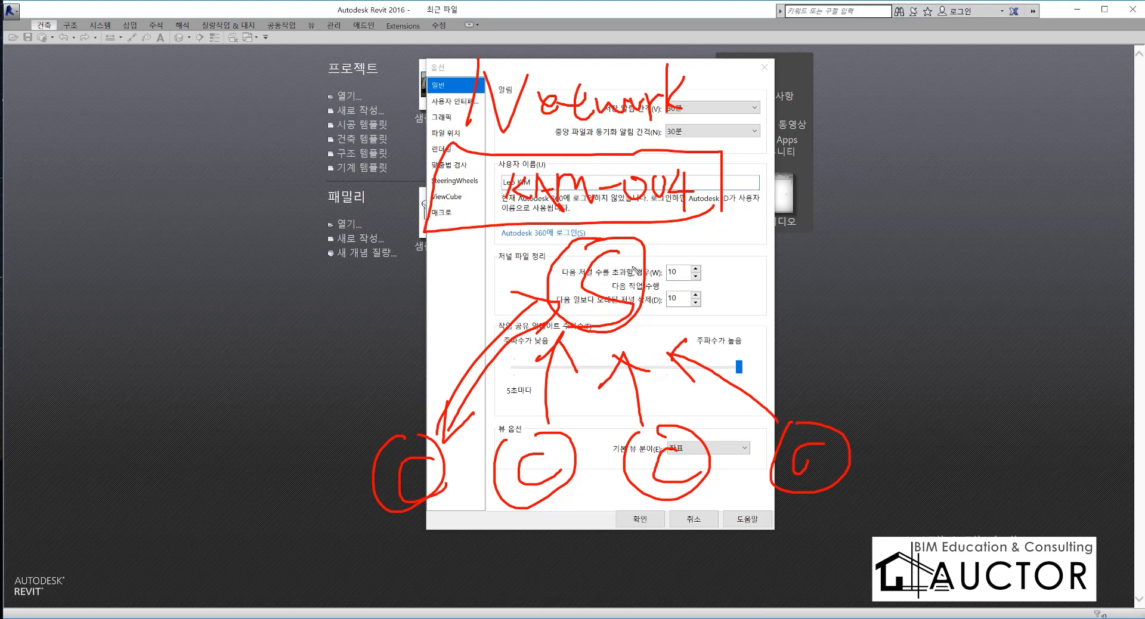
drag(632, 265, 587, 262)
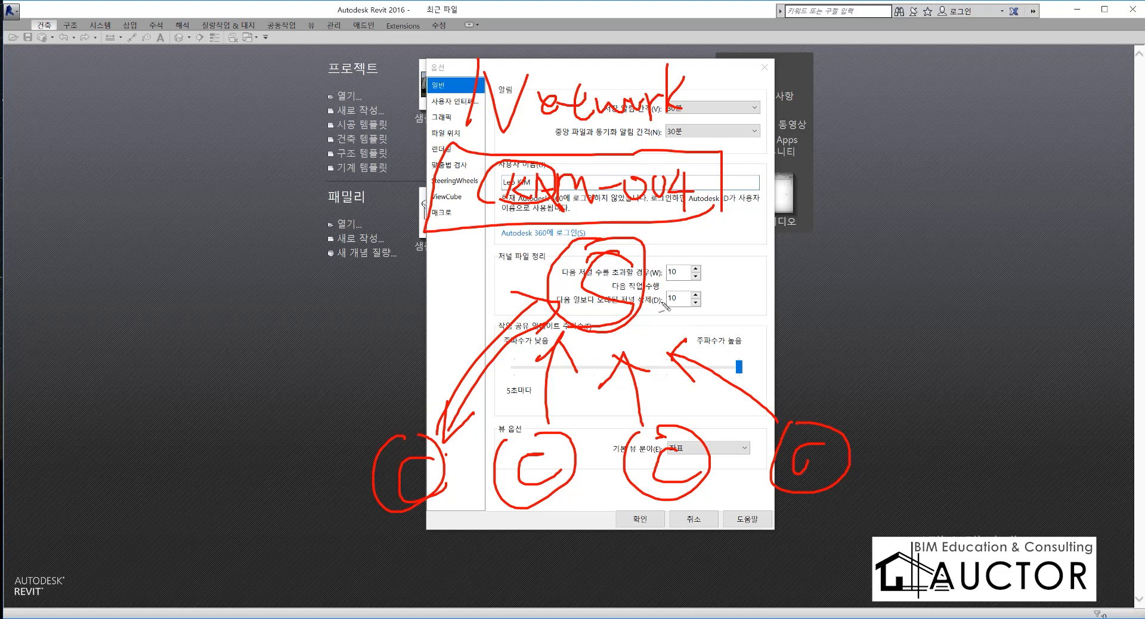
drag(713, 240, 795, 275)
drag(817, 231, 818, 254)
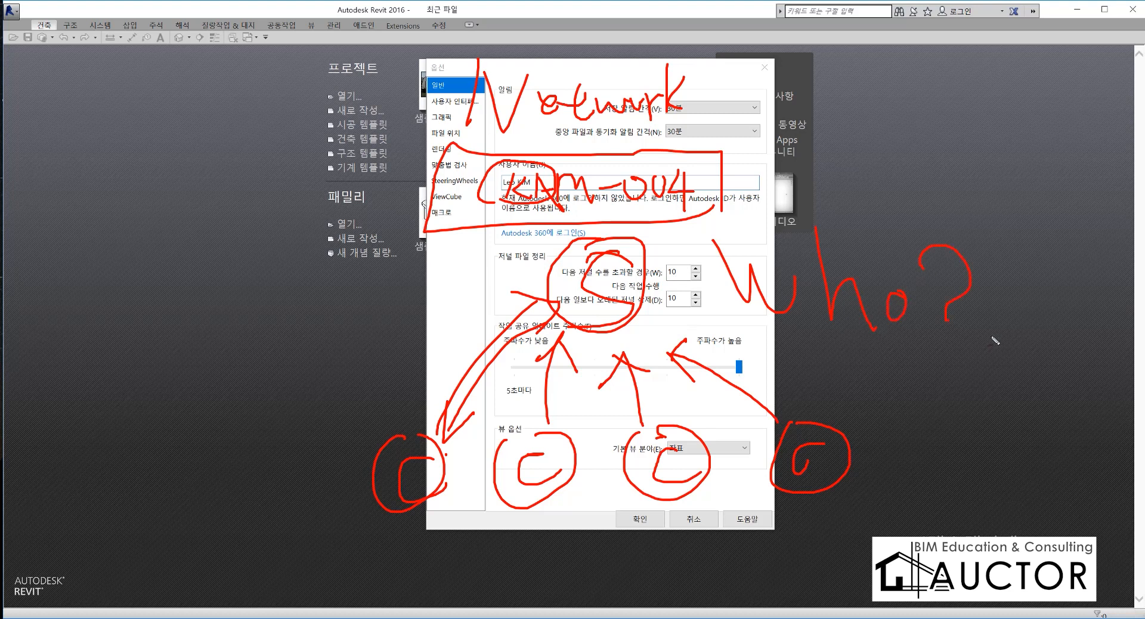
mouse_move(993, 338)
mouse_down()
mouse_move(736, 361)
mouse_move(704, 295)
mouse_move(949, 391)
mouse_up()
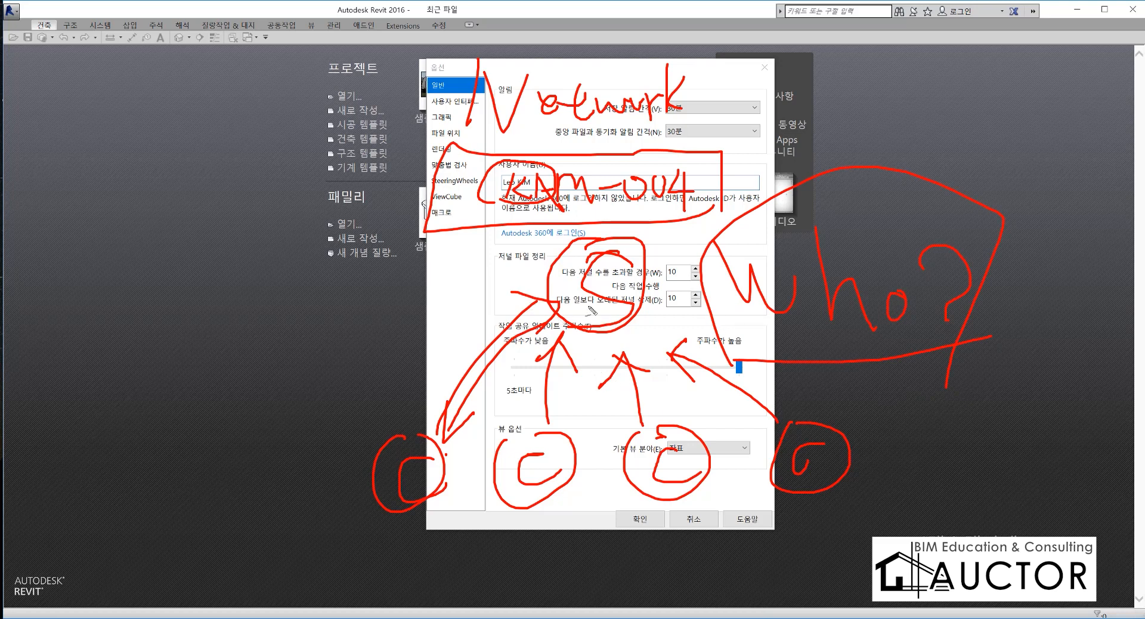
key(e)
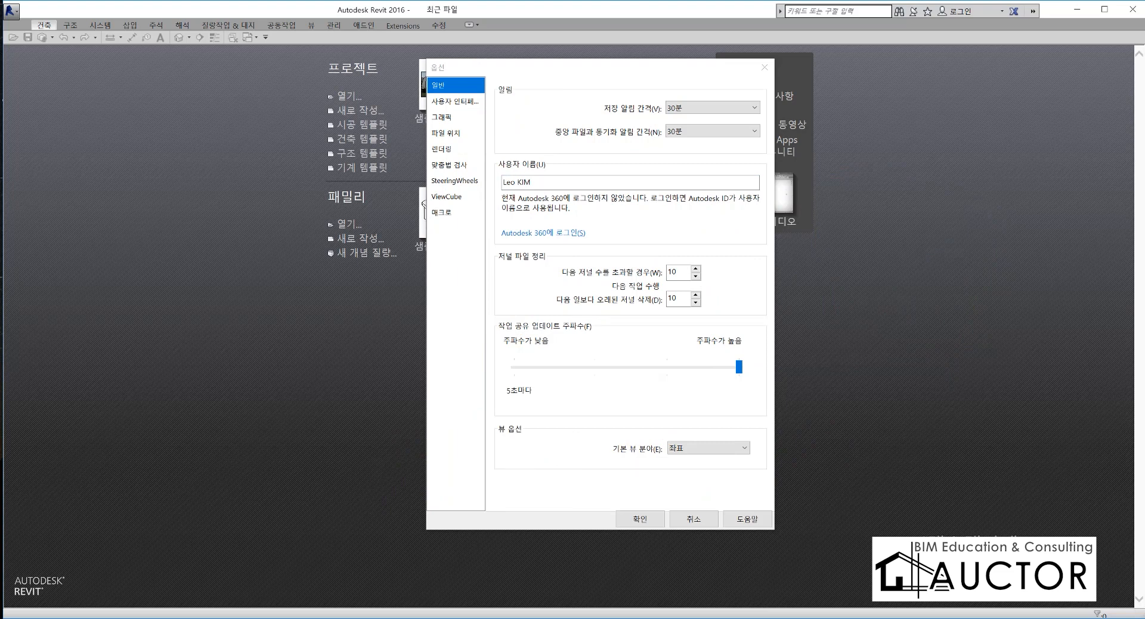
mouse_move(552, 206)
mouse_down()
mouse_move(486, 170)
mouse_move(552, 173)
mouse_move(519, 215)
mouse_up()
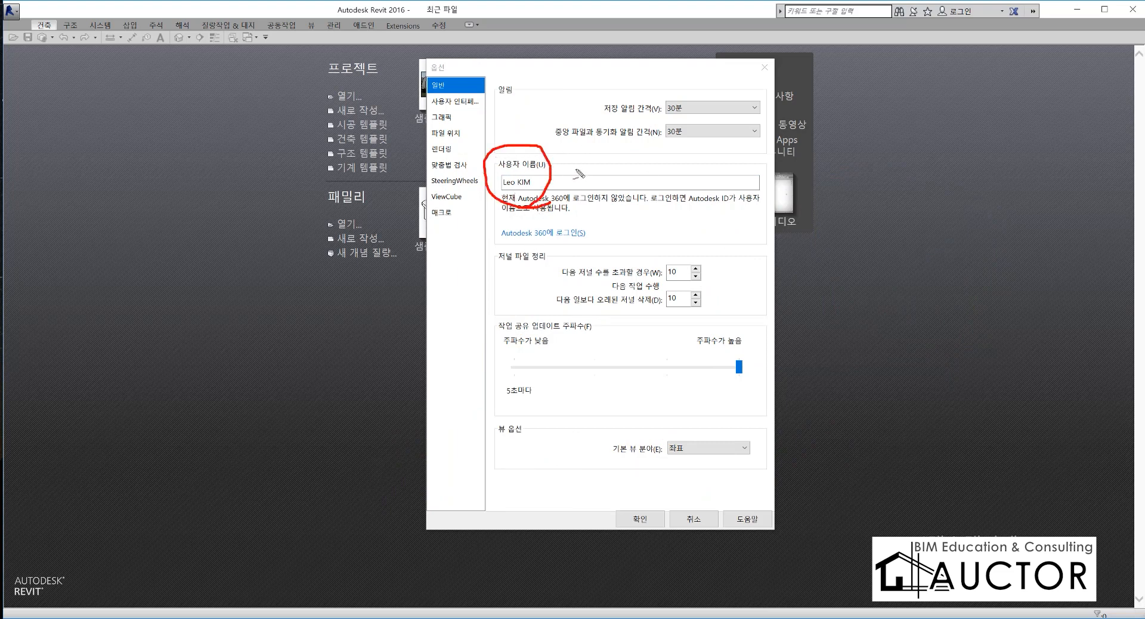
drag(562, 169, 616, 143)
mouse_move(679, 126)
mouse_down()
mouse_move(704, 178)
mouse_move(762, 141)
mouse_move(766, 176)
mouse_move(790, 185)
mouse_up()
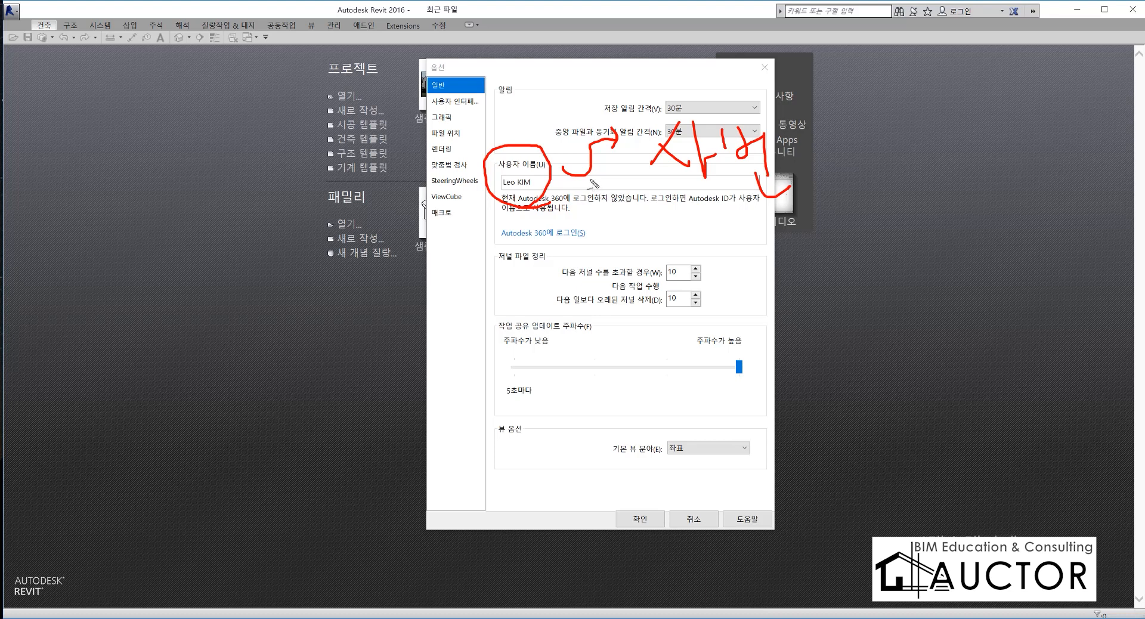
mouse_move(590, 179)
mouse_down()
mouse_move(641, 240)
mouse_move(627, 263)
mouse_up()
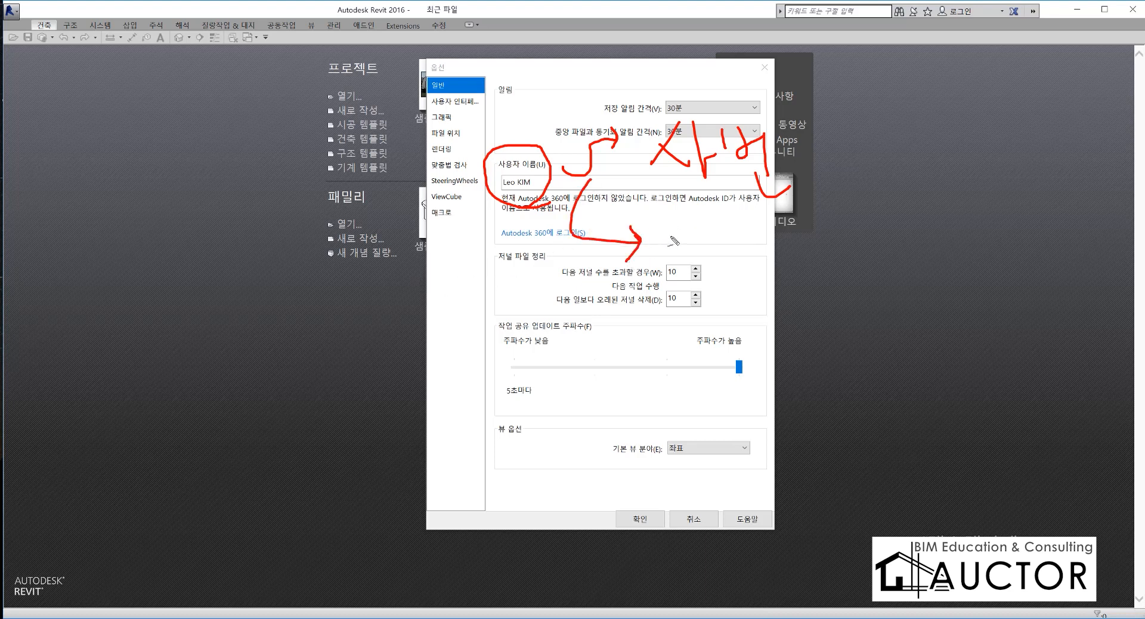
mouse_move(667, 241)
mouse_down()
mouse_move(661, 262)
mouse_move(676, 247)
mouse_move(690, 281)
mouse_up()
drag(715, 241, 739, 284)
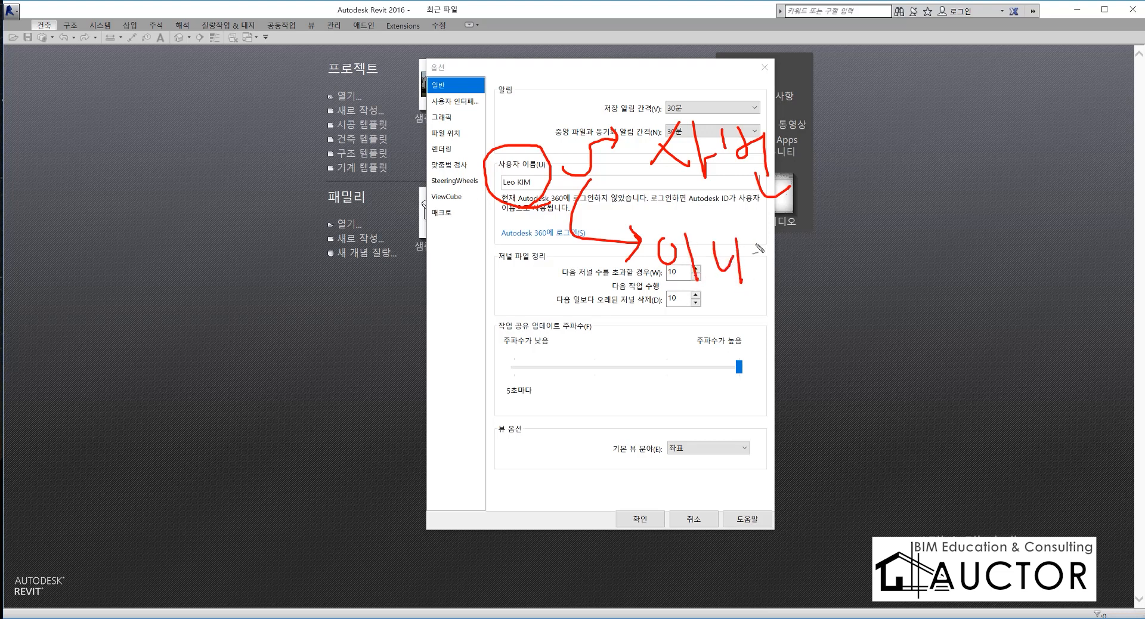
mouse_move(752, 242)
mouse_down()
mouse_move(775, 275)
mouse_move(783, 256)
mouse_move(769, 281)
mouse_up()
mouse_move(767, 289)
mouse_down()
mouse_move(648, 262)
mouse_move(644, 246)
mouse_move(794, 240)
mouse_up()
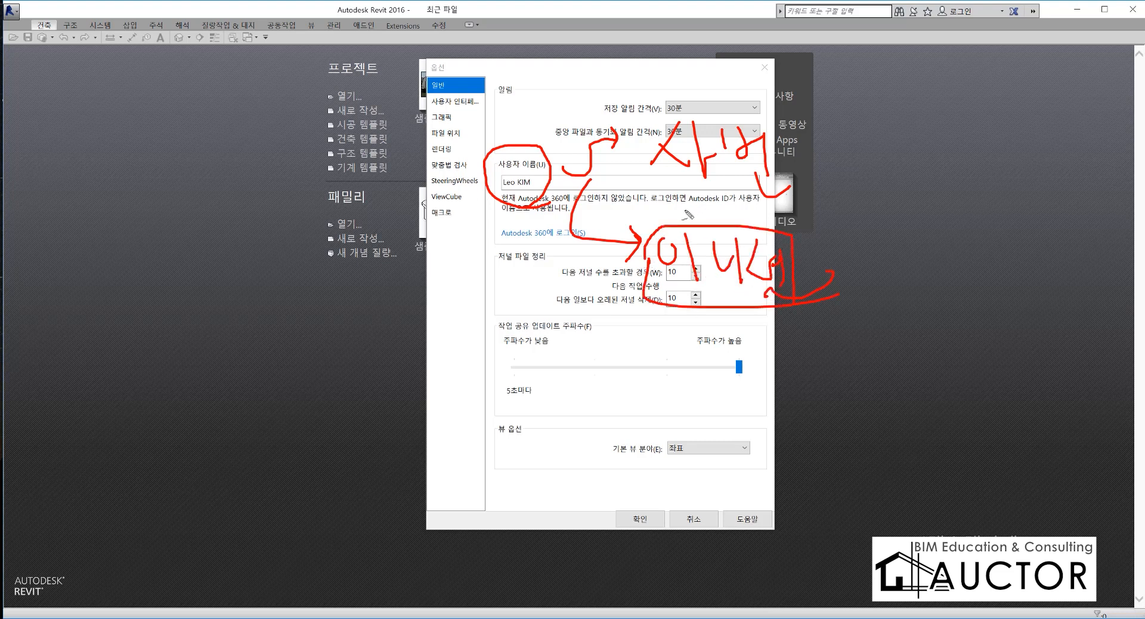
mouse_move(650, 210)
mouse_down()
mouse_move(768, 213)
mouse_move(686, 111)
mouse_move(624, 146)
mouse_move(688, 192)
mouse_up()
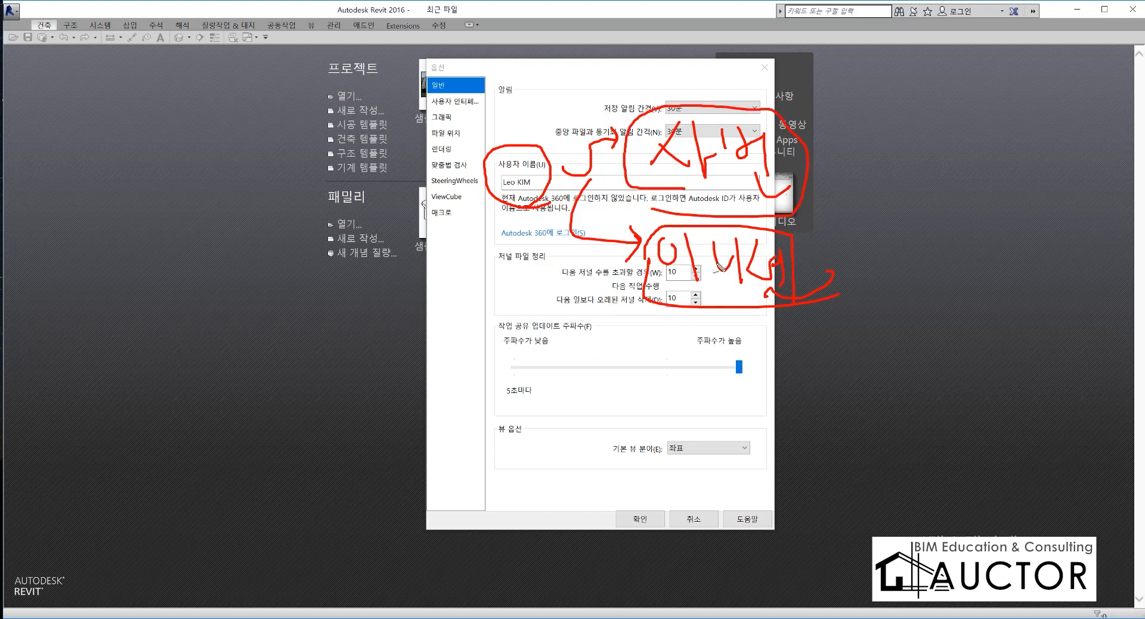
drag(477, 210, 539, 207)
drag(432, 296, 485, 302)
mouse_move(533, 286)
mouse_down()
mouse_move(519, 287)
mouse_move(528, 352)
mouse_move(586, 299)
mouse_move(534, 355)
mouse_up()
mouse_move(347, 471)
mouse_down()
mouse_move(460, 333)
mouse_move(459, 385)
mouse_up()
drag(467, 444, 486, 369)
drag(475, 380, 508, 384)
mouse_move(529, 432)
mouse_down()
mouse_move(535, 357)
mouse_move(549, 376)
mouse_up()
mouse_move(604, 408)
mouse_down()
mouse_move(561, 364)
mouse_move(565, 391)
mouse_up()
drag(557, 362, 592, 360)
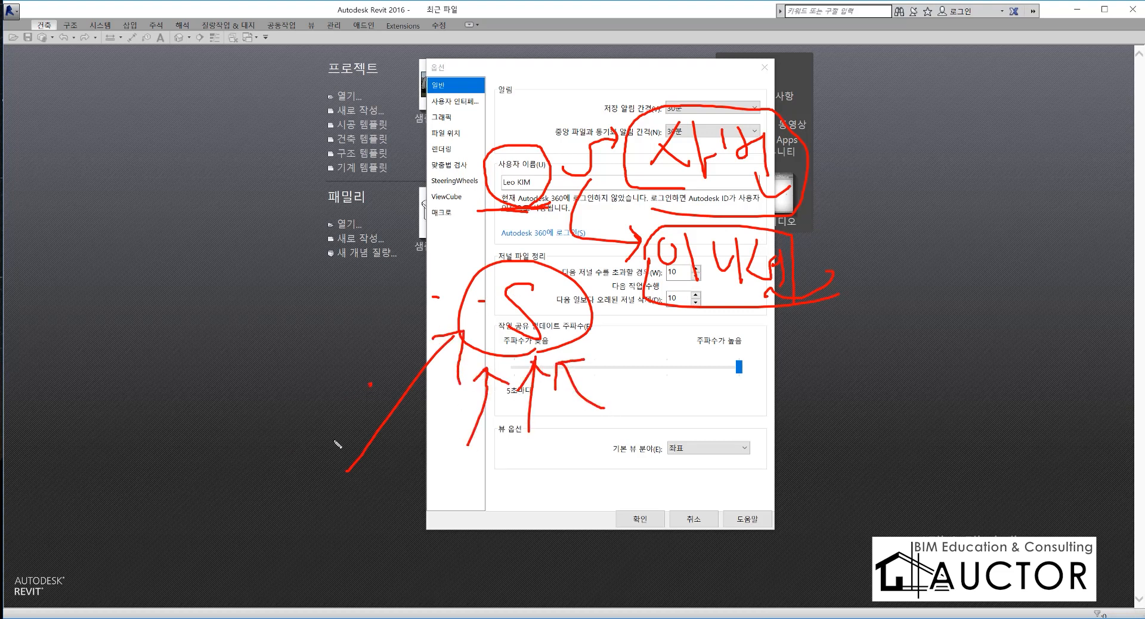
drag(357, 425, 365, 437)
mouse_move(468, 438)
mouse_down()
mouse_move(504, 456)
mouse_move(471, 437)
mouse_move(584, 421)
mouse_up()
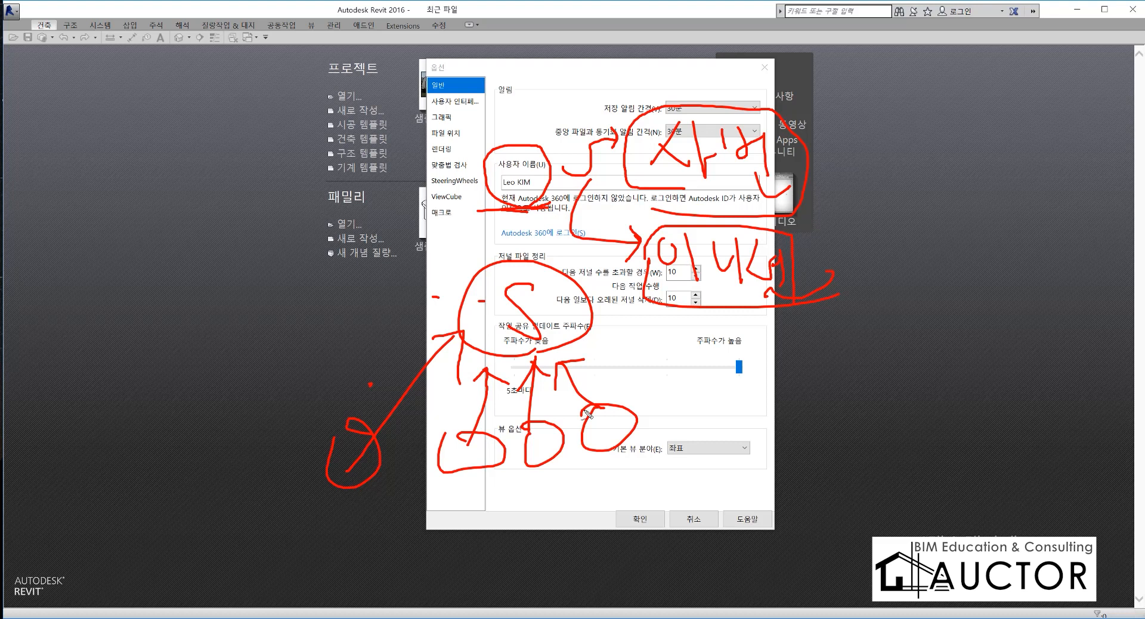
key(Escape)
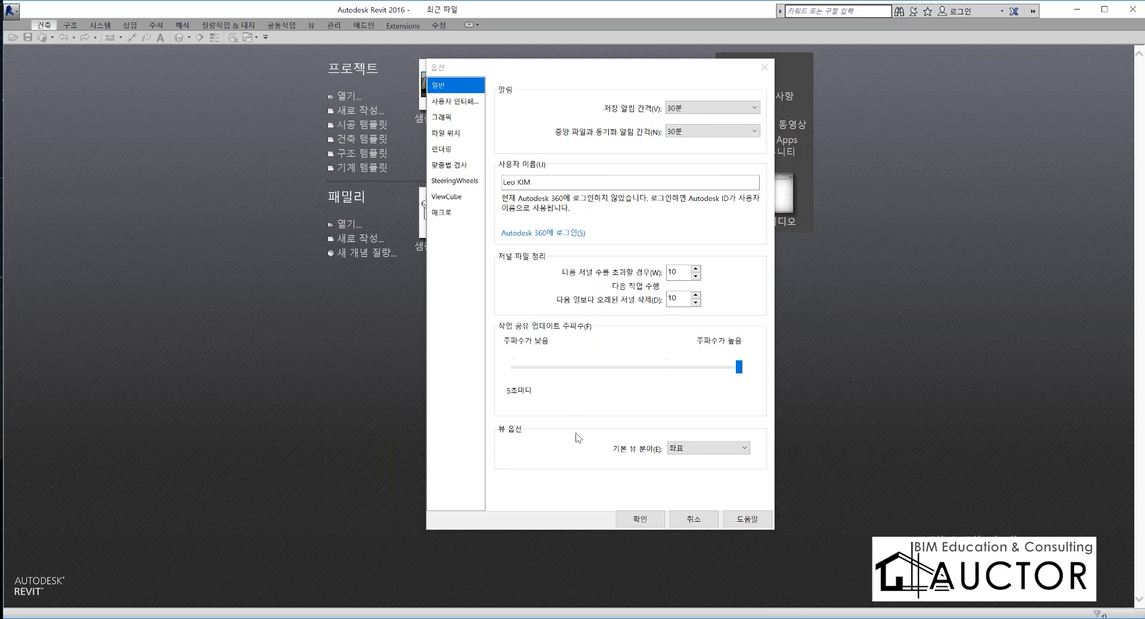
Set the default view discipline in the General view options to 건축 (Architectural).
click(693, 453)
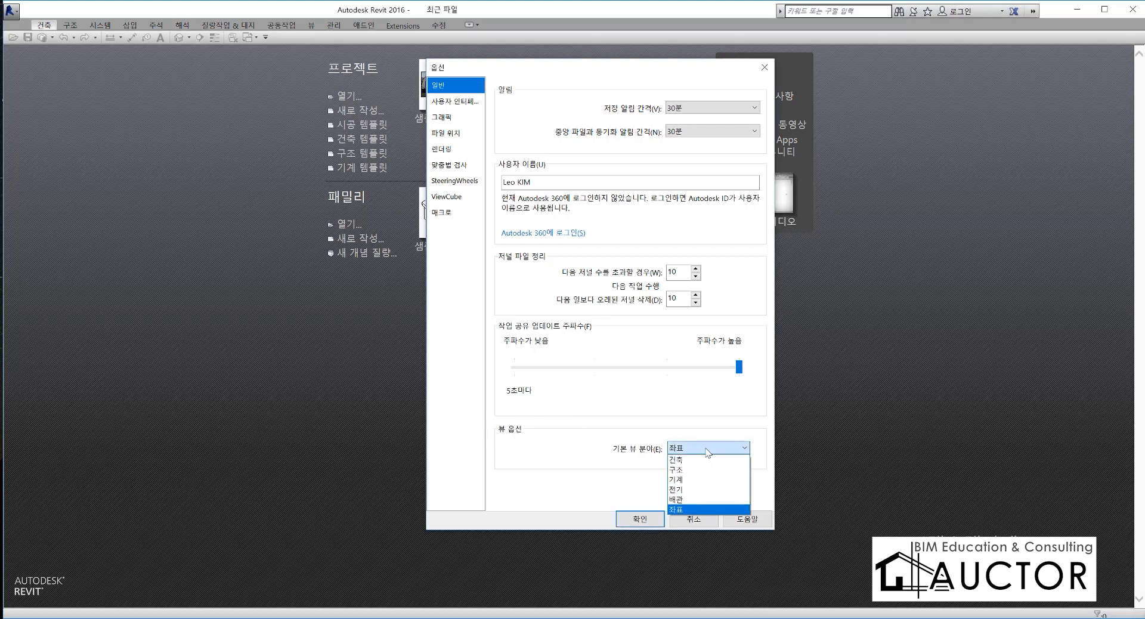
click(740, 467)
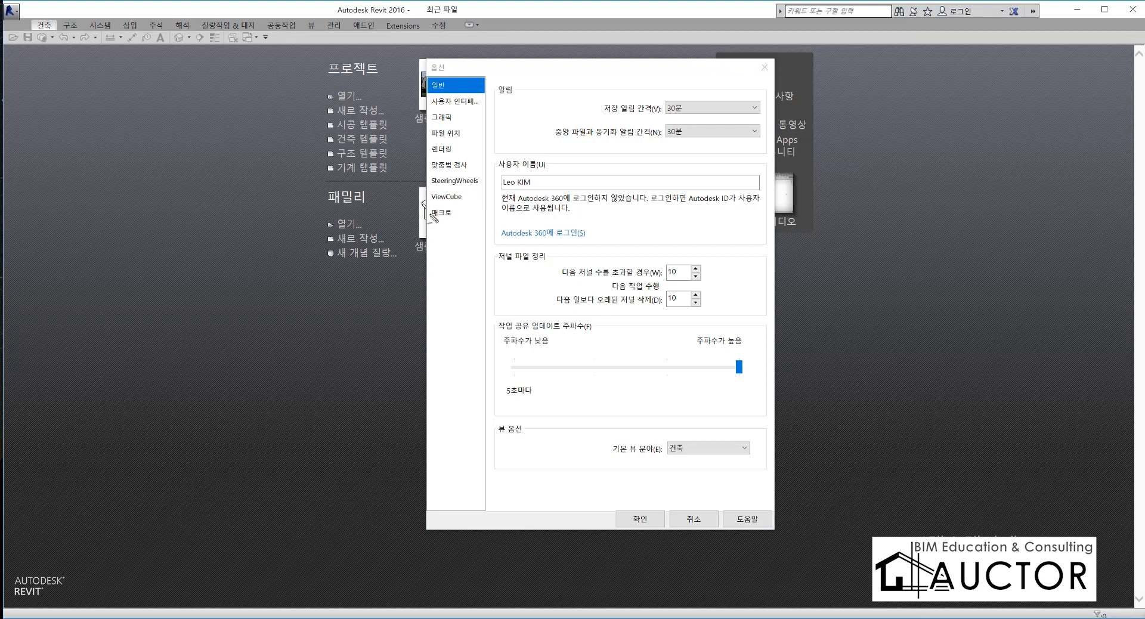
mouse_move(466, 201)
mouse_down()
mouse_move(456, 243)
mouse_move(494, 200)
mouse_up()
mouse_move(477, 204)
mouse_down()
mouse_move(475, 241)
mouse_move(492, 223)
mouse_up()
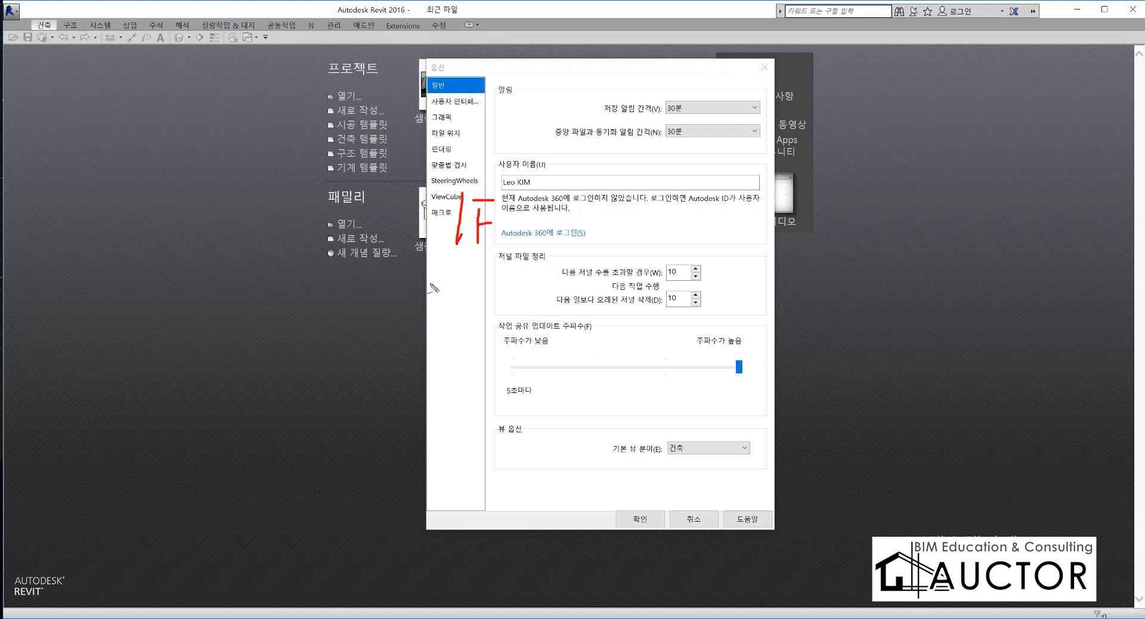
mouse_move(434, 285)
mouse_down()
mouse_move(475, 304)
mouse_move(497, 289)
mouse_up()
mouse_move(477, 292)
mouse_down()
mouse_move(476, 325)
mouse_move(495, 305)
mouse_up()
mouse_move(443, 356)
mouse_down()
mouse_move(458, 359)
mouse_move(438, 391)
mouse_up()
mouse_move(455, 374)
mouse_down()
mouse_move(472, 370)
mouse_move(457, 404)
mouse_up()
mouse_move(459, 389)
mouse_down()
mouse_move(471, 386)
mouse_move(458, 345)
mouse_move(454, 424)
mouse_up()
mouse_move(507, 373)
mouse_down()
mouse_move(511, 406)
mouse_move(531, 359)
mouse_move(596, 388)
mouse_move(626, 357)
mouse_up()
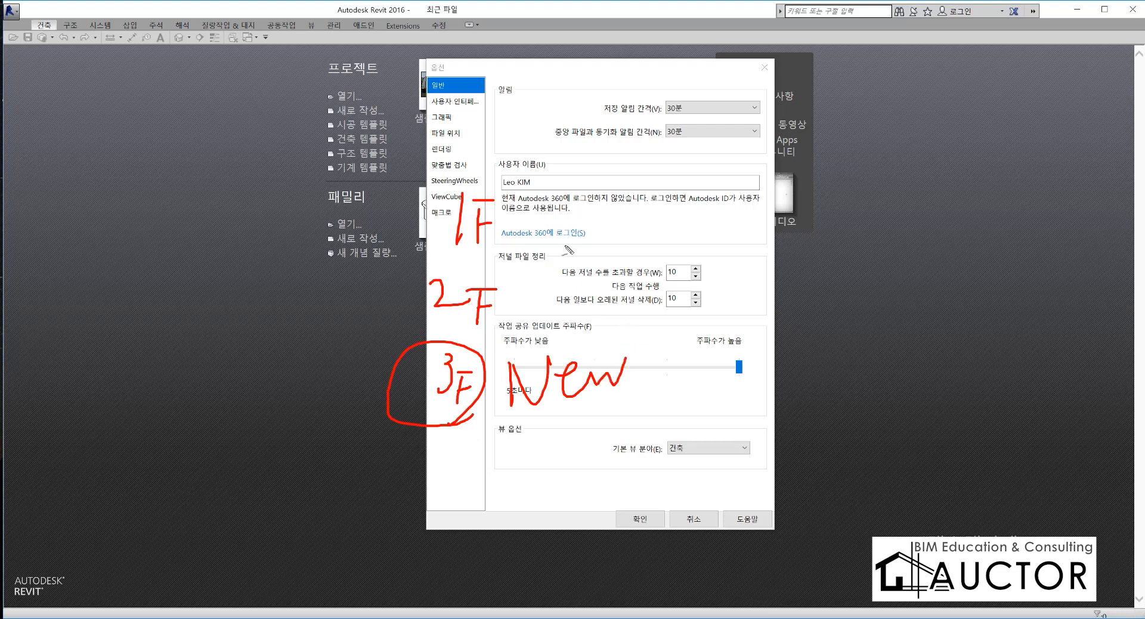
drag(398, 436, 634, 420)
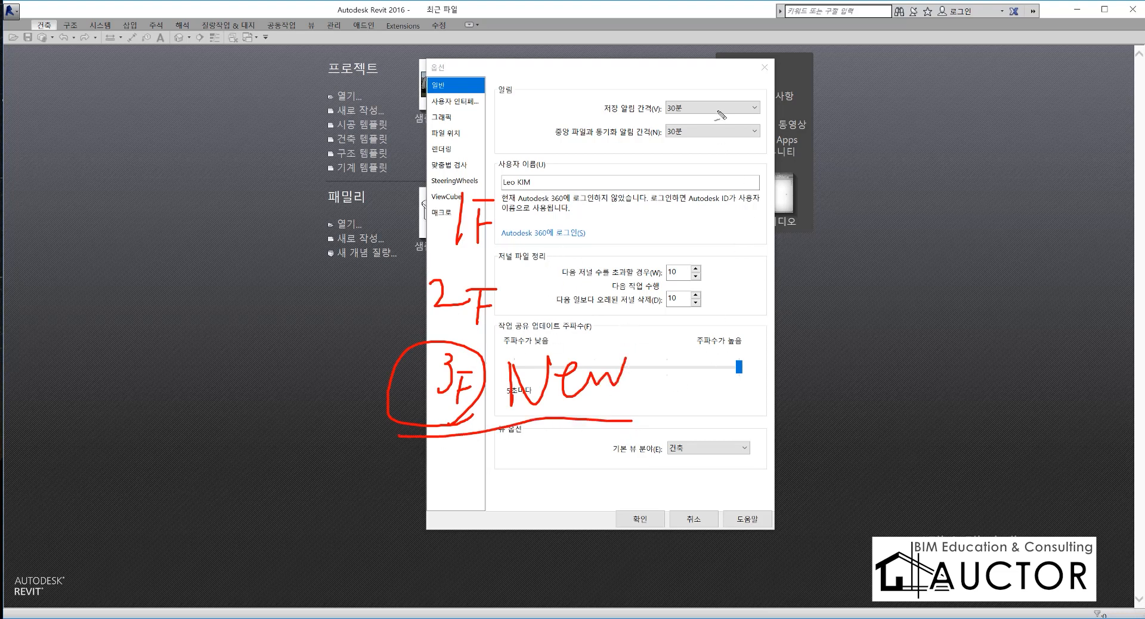
drag(715, 110, 670, 218)
mouse_move(698, 146)
mouse_down()
mouse_move(749, 217)
mouse_move(685, 194)
mouse_up()
mouse_move(732, 265)
mouse_down()
mouse_move(716, 269)
mouse_move(720, 329)
mouse_up()
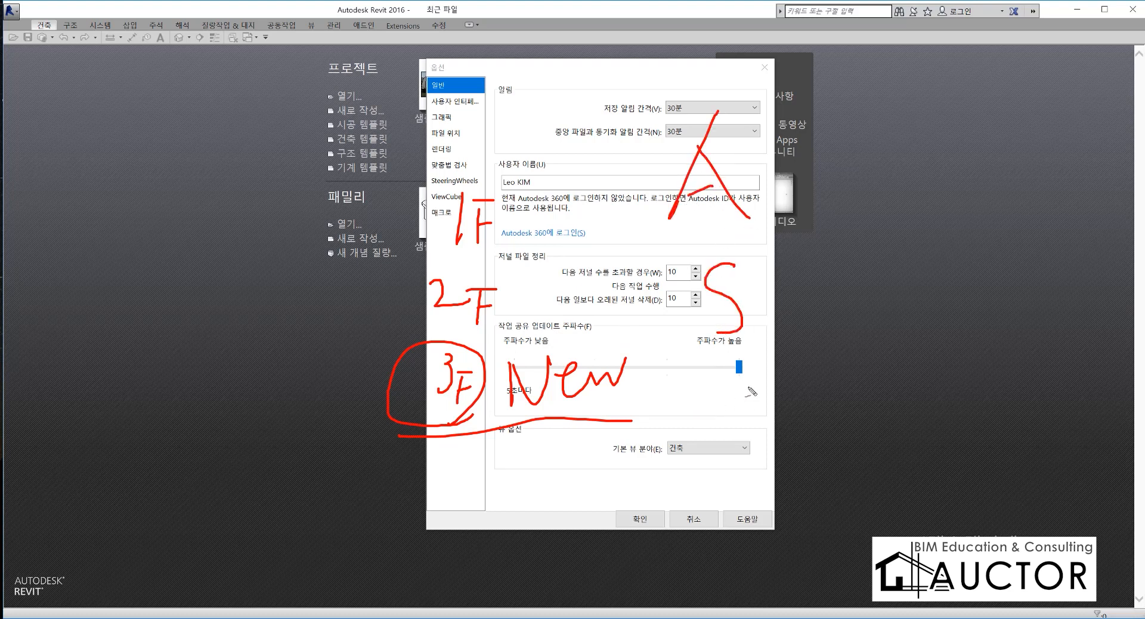
mouse_move(733, 380)
mouse_down()
mouse_move(700, 426)
mouse_move(729, 374)
mouse_move(764, 428)
mouse_up()
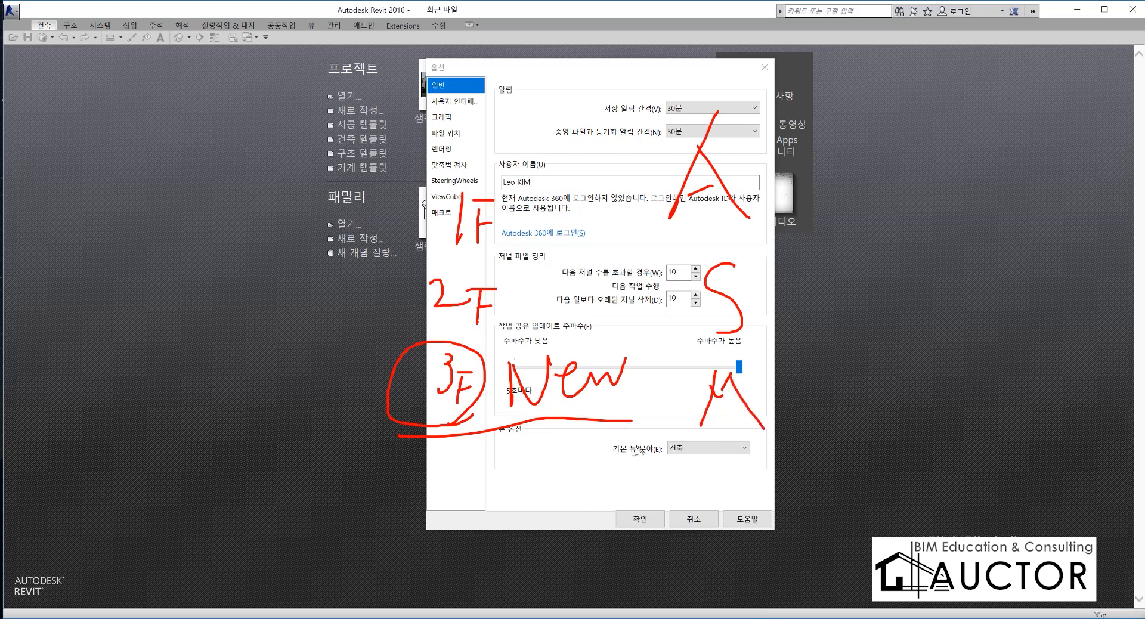
drag(730, 461, 724, 536)
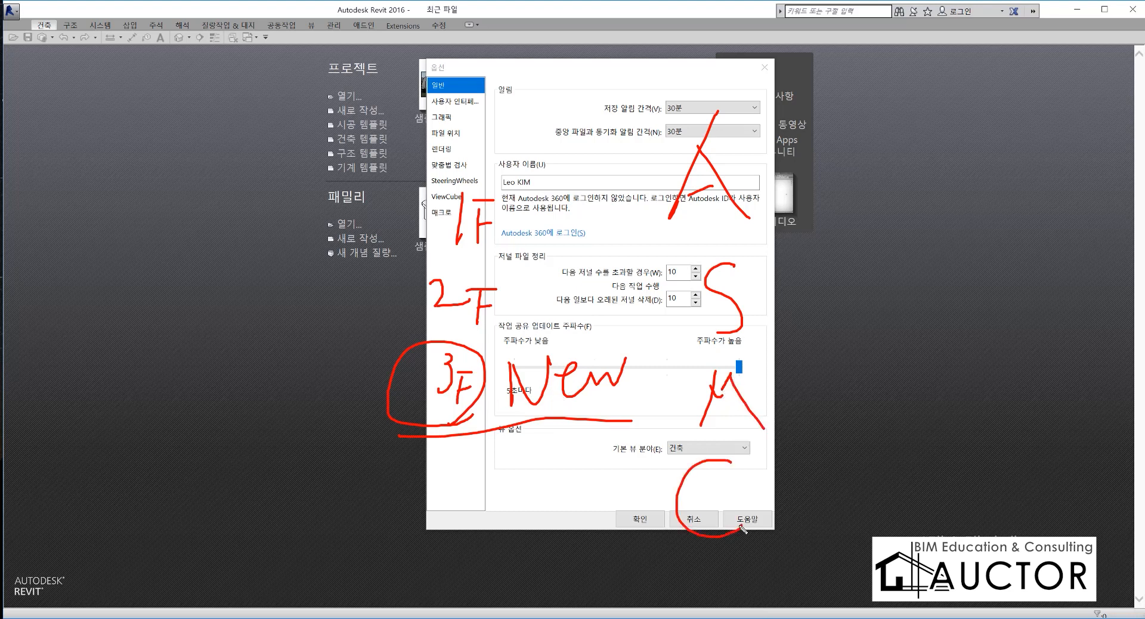
click(762, 487)
drag(774, 467, 815, 508)
drag(825, 473, 824, 493)
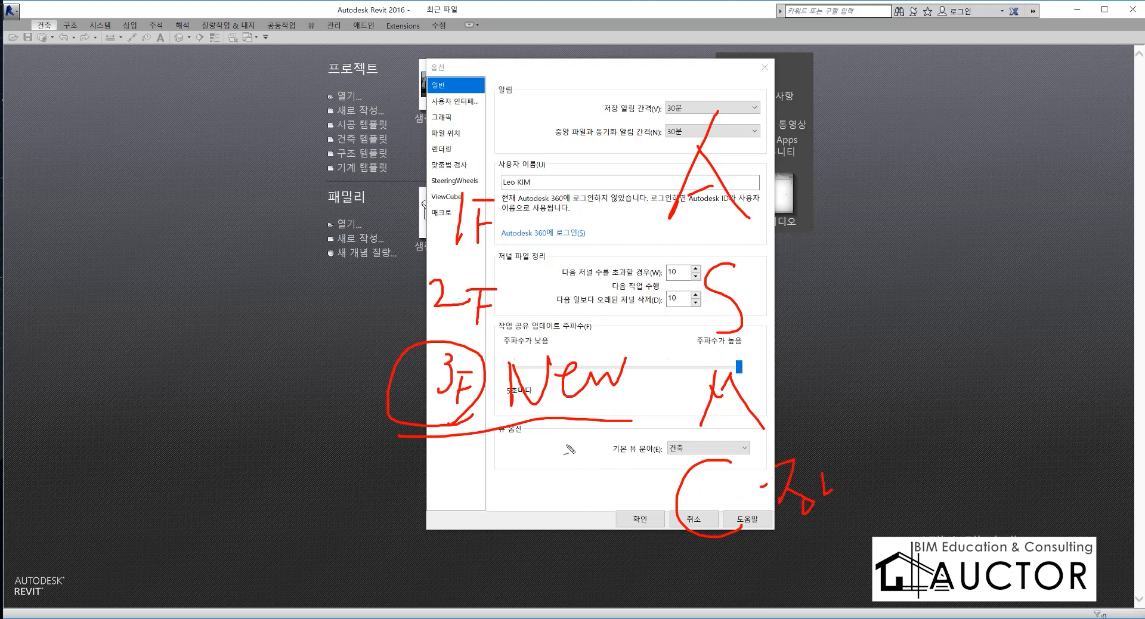
mouse_move(546, 447)
mouse_down()
mouse_move(653, 510)
mouse_move(650, 500)
mouse_move(637, 538)
mouse_up()
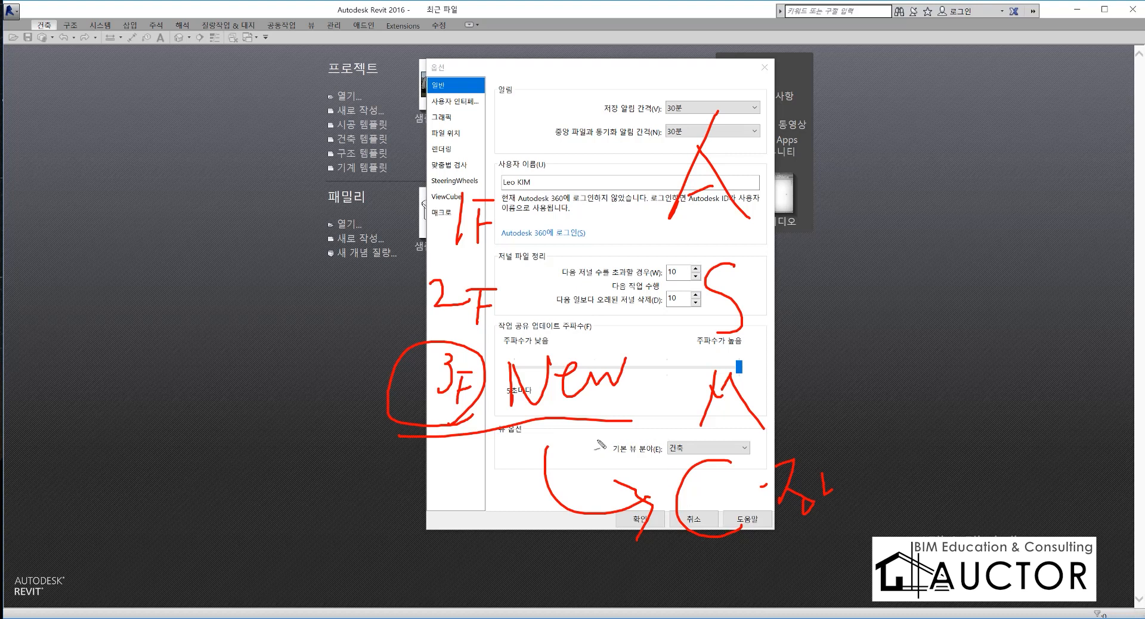
mouse_move(850, 526)
mouse_down()
mouse_move(668, 555)
mouse_move(920, 513)
mouse_move(784, 554)
mouse_up()
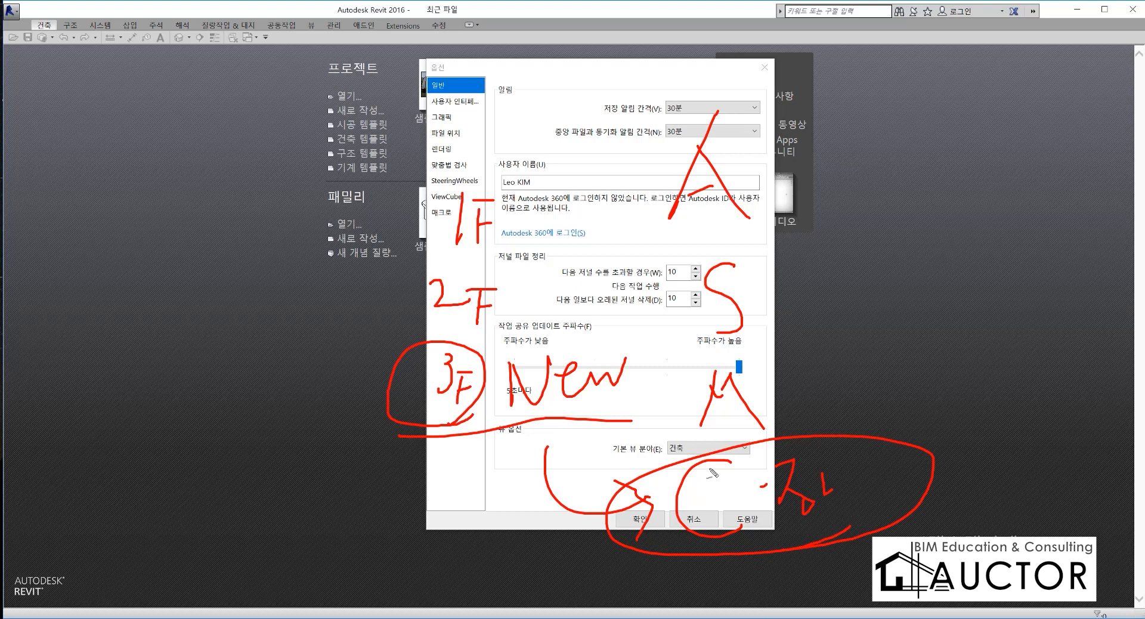
mouse_move(711, 471)
mouse_down()
mouse_move(624, 420)
mouse_move(612, 277)
mouse_move(662, 255)
mouse_move(659, 286)
mouse_up()
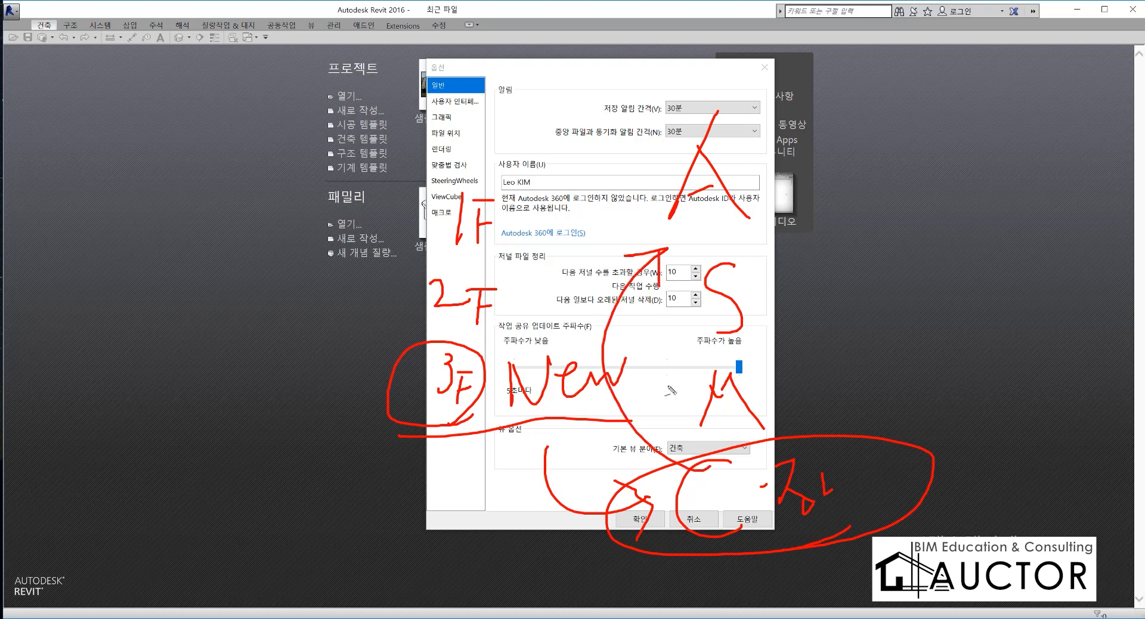
key(Escape)
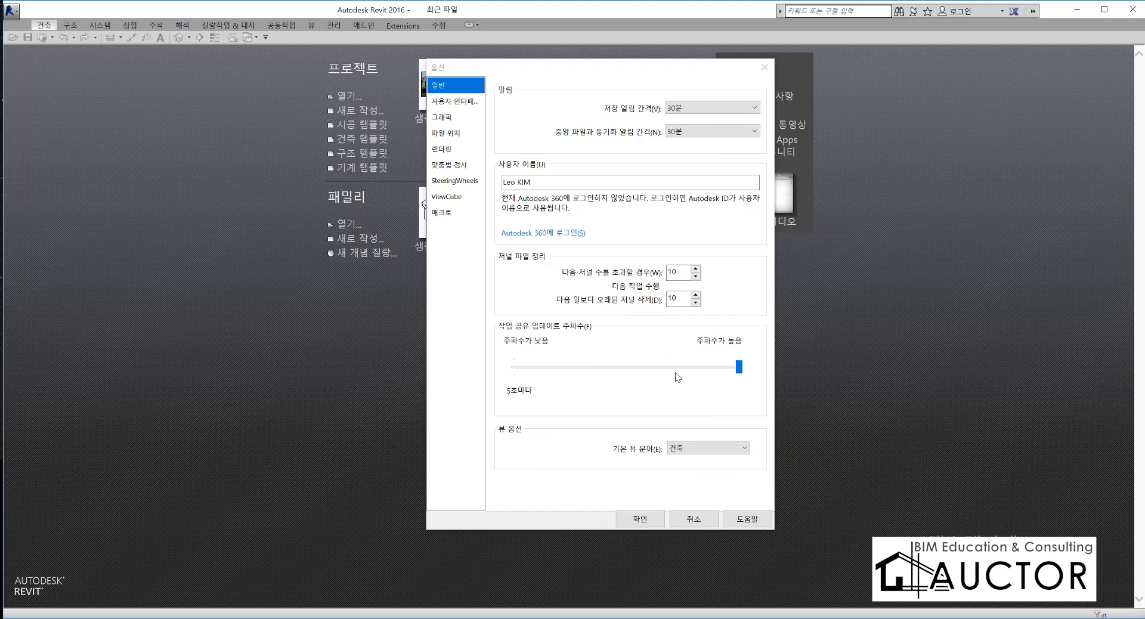
Review the available default view disciplines, and display the User Interface options page.
click(705, 449)
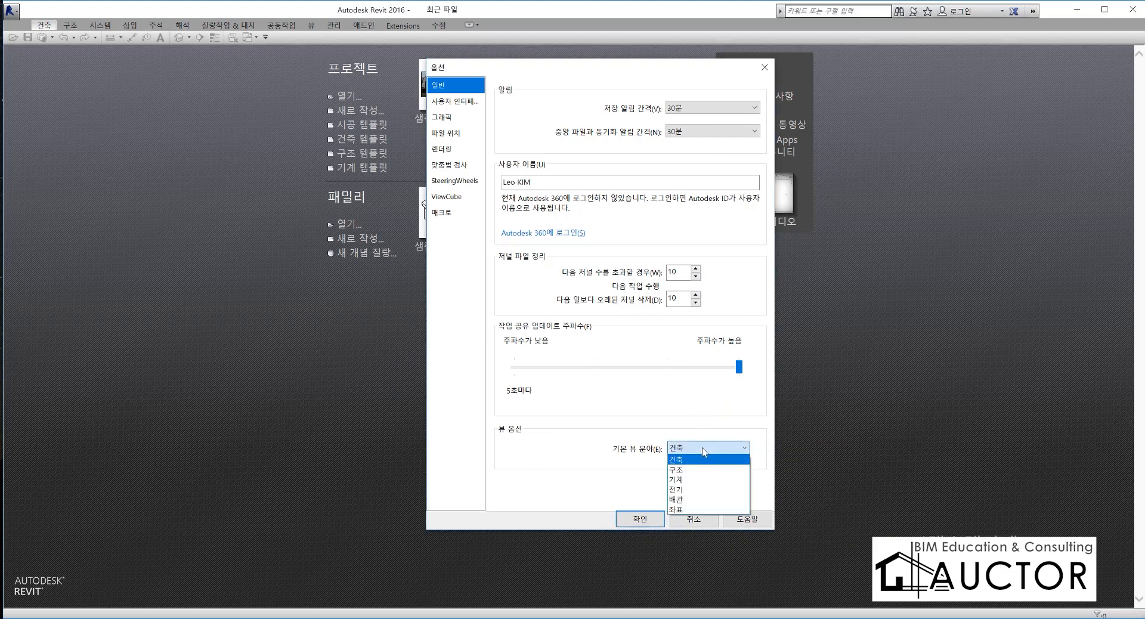
click(703, 449)
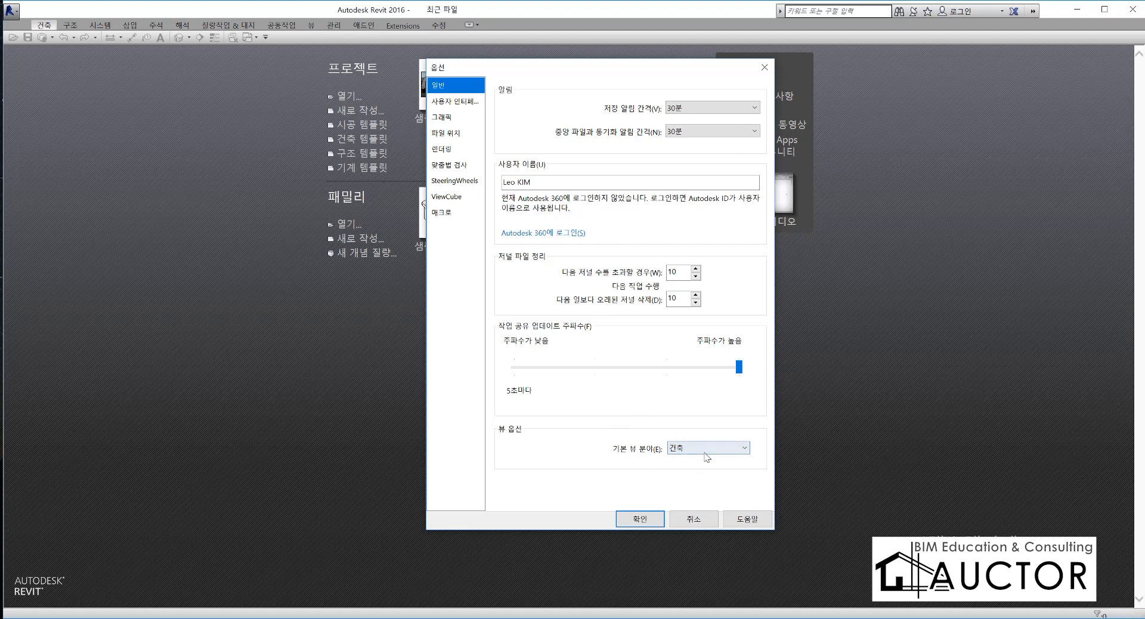
click(467, 103)
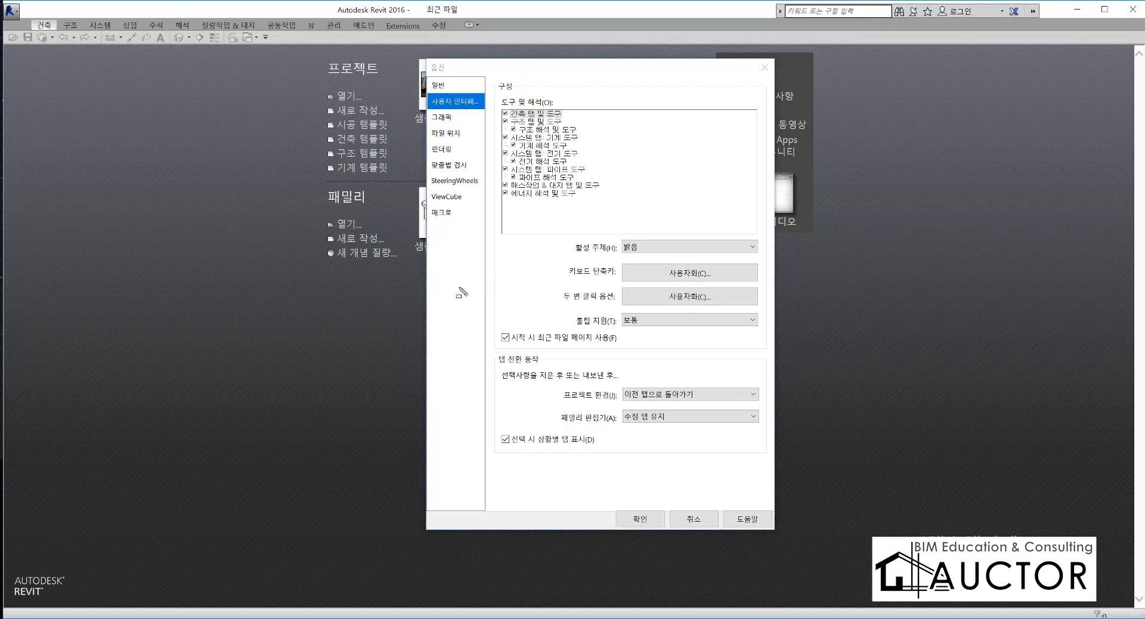
drag(488, 280, 488, 326)
mouse_move(467, 208)
mouse_down()
mouse_move(443, 220)
mouse_move(467, 237)
mouse_move(475, 230)
mouse_up()
mouse_move(490, 201)
mouse_down()
mouse_move(507, 234)
mouse_move(507, 220)
mouse_up()
mouse_move(512, 206)
mouse_down()
mouse_move(511, 236)
mouse_move(564, 208)
mouse_up()
drag(540, 220, 565, 218)
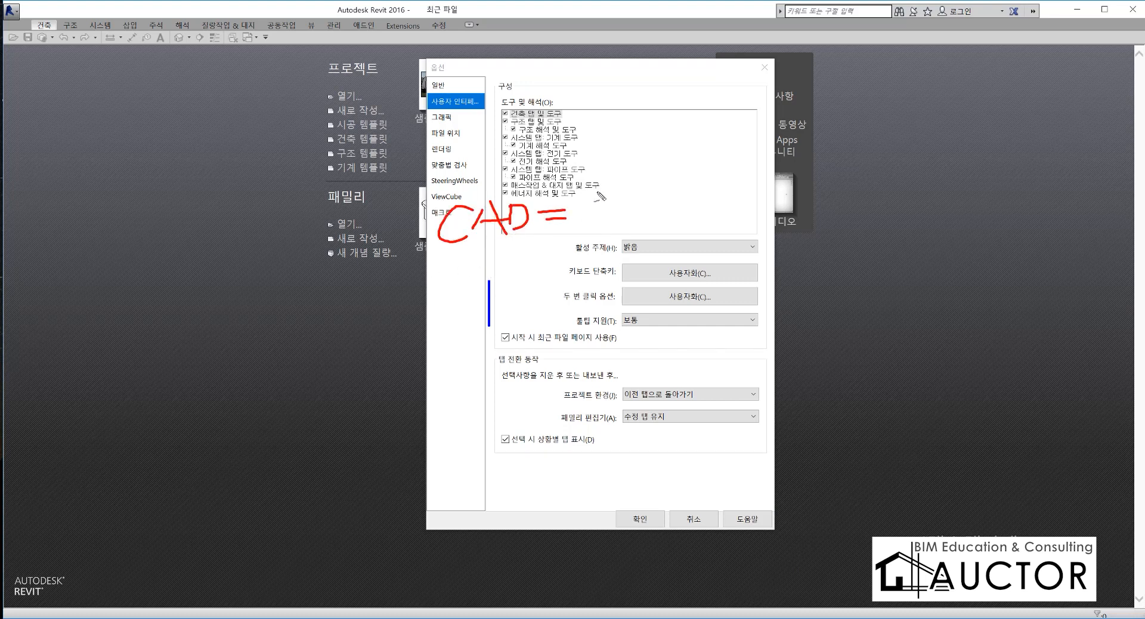
mouse_move(610, 190)
mouse_down()
mouse_move(592, 227)
mouse_move(620, 232)
mouse_up()
mouse_move(614, 215)
mouse_down()
mouse_move(631, 209)
mouse_move(631, 244)
mouse_move(648, 246)
mouse_move(598, 298)
mouse_move(604, 325)
mouse_move(646, 337)
mouse_up()
drag(589, 290, 635, 365)
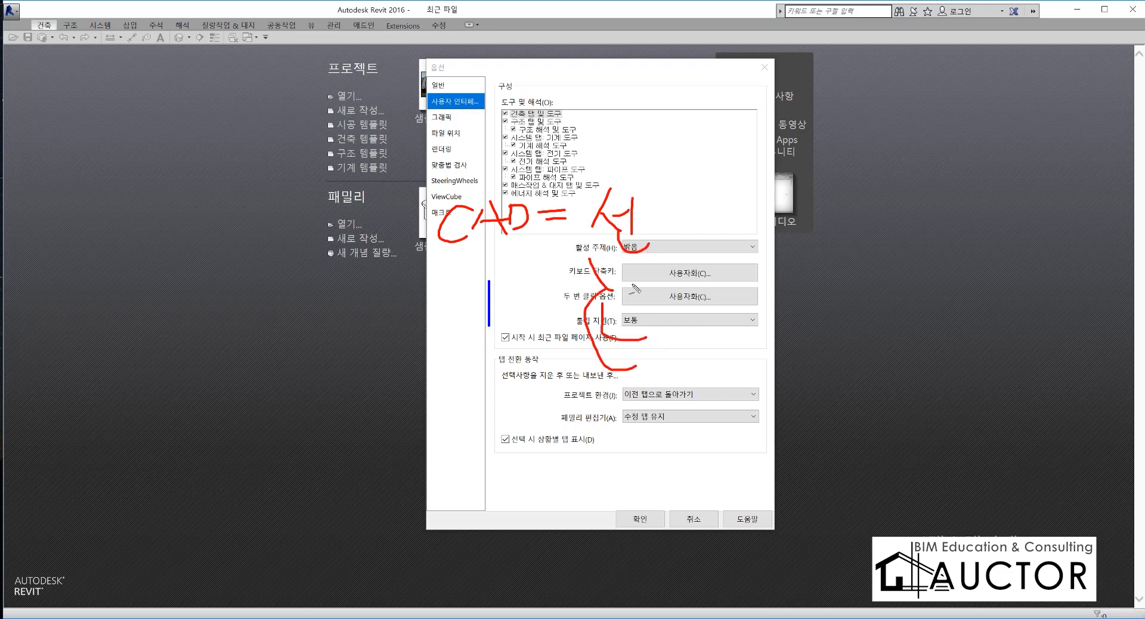
drag(635, 287, 597, 365)
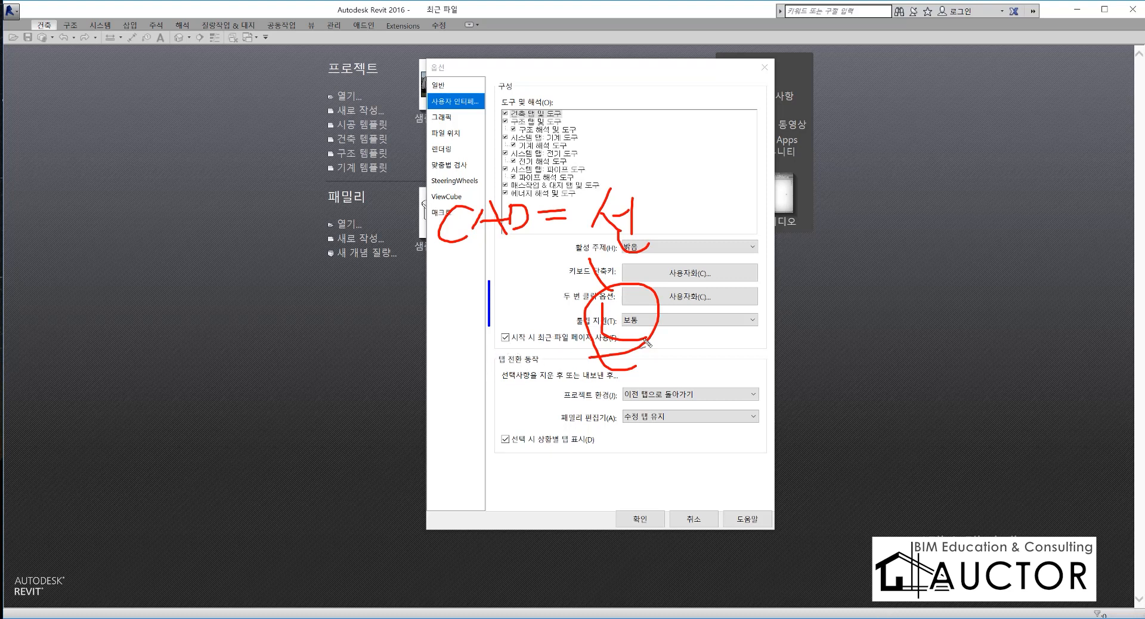
mouse_move(665, 357)
mouse_down()
mouse_move(564, 360)
mouse_move(591, 287)
mouse_move(661, 359)
mouse_up()
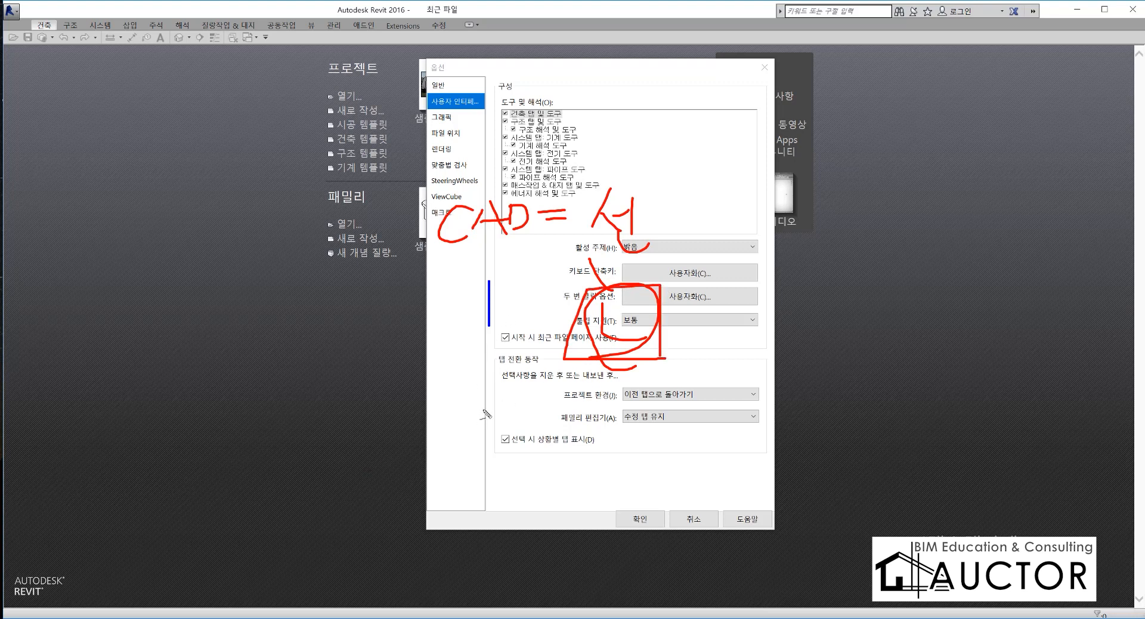
mouse_move(457, 396)
mouse_down()
mouse_move(514, 425)
mouse_move(519, 410)
mouse_up()
mouse_move(523, 409)
mouse_down()
mouse_move(563, 408)
mouse_move(565, 466)
mouse_up()
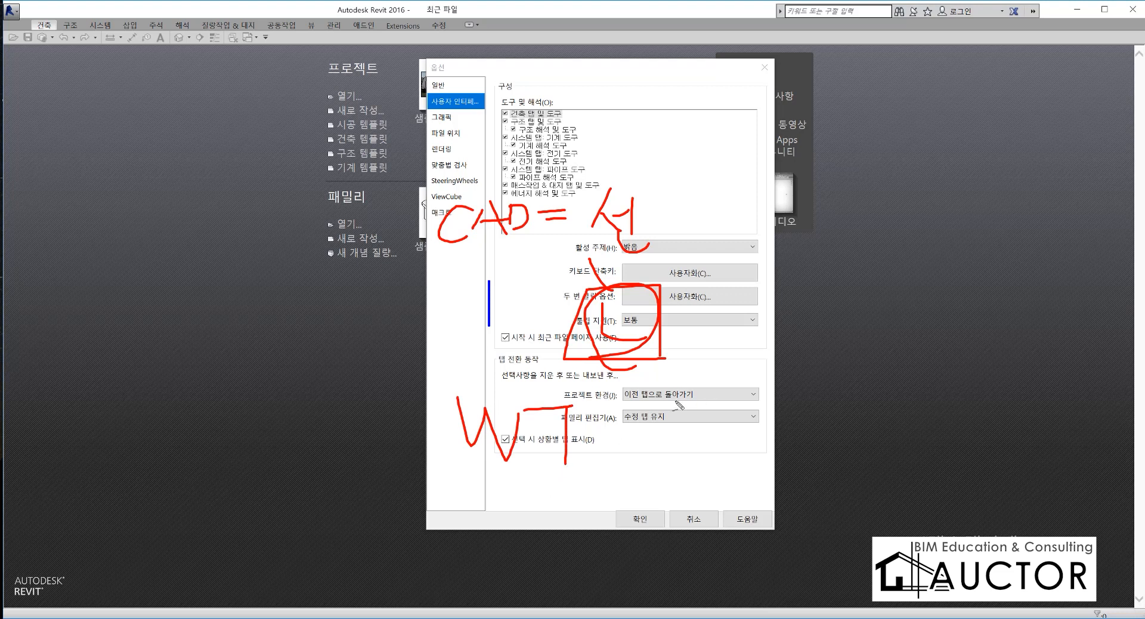
drag(658, 403, 698, 401)
mouse_move(678, 405)
mouse_down()
mouse_move(678, 453)
mouse_move(771, 440)
mouse_up()
mouse_move(710, 469)
mouse_down()
mouse_move(663, 417)
mouse_move(716, 462)
mouse_up()
mouse_move(596, 472)
mouse_down()
mouse_move(477, 471)
mouse_move(524, 477)
mouse_up()
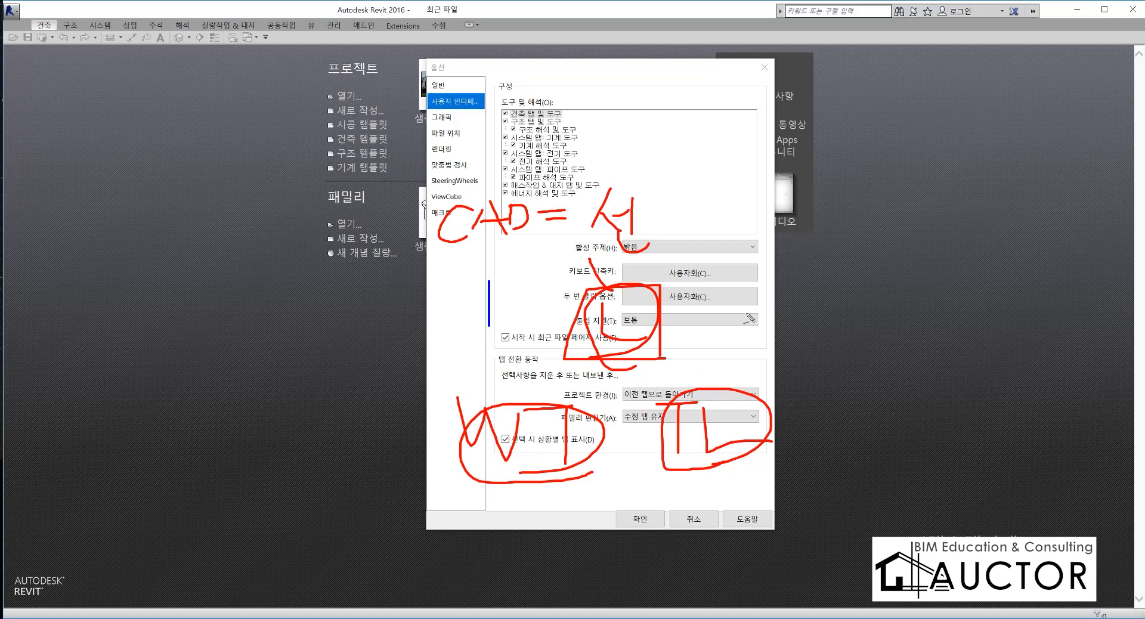
key(Escape)
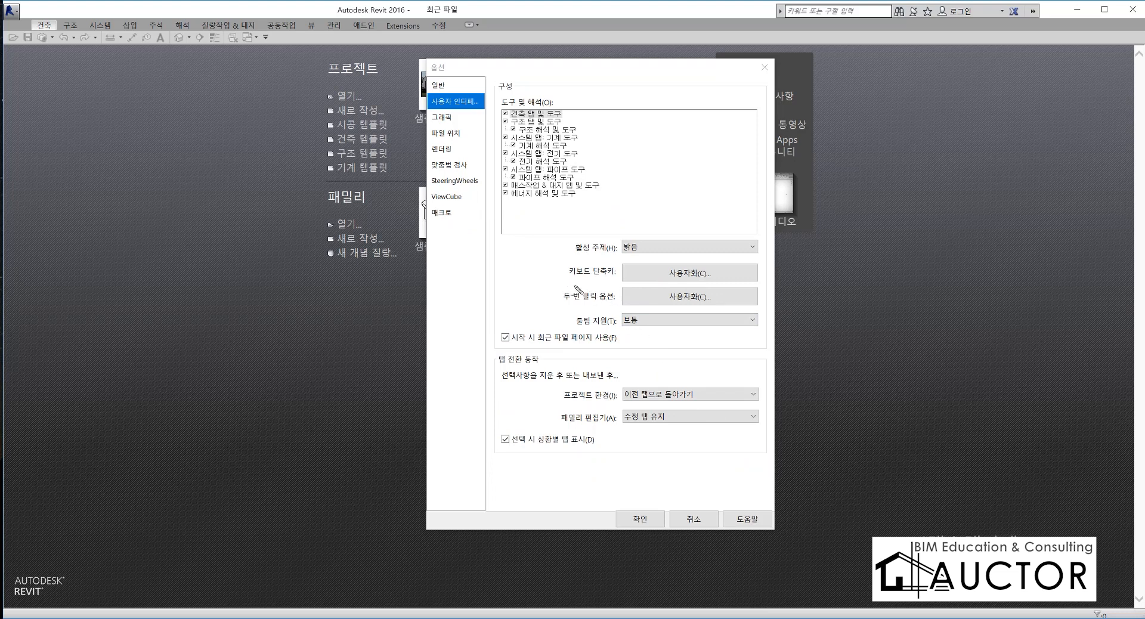
drag(566, 285, 768, 276)
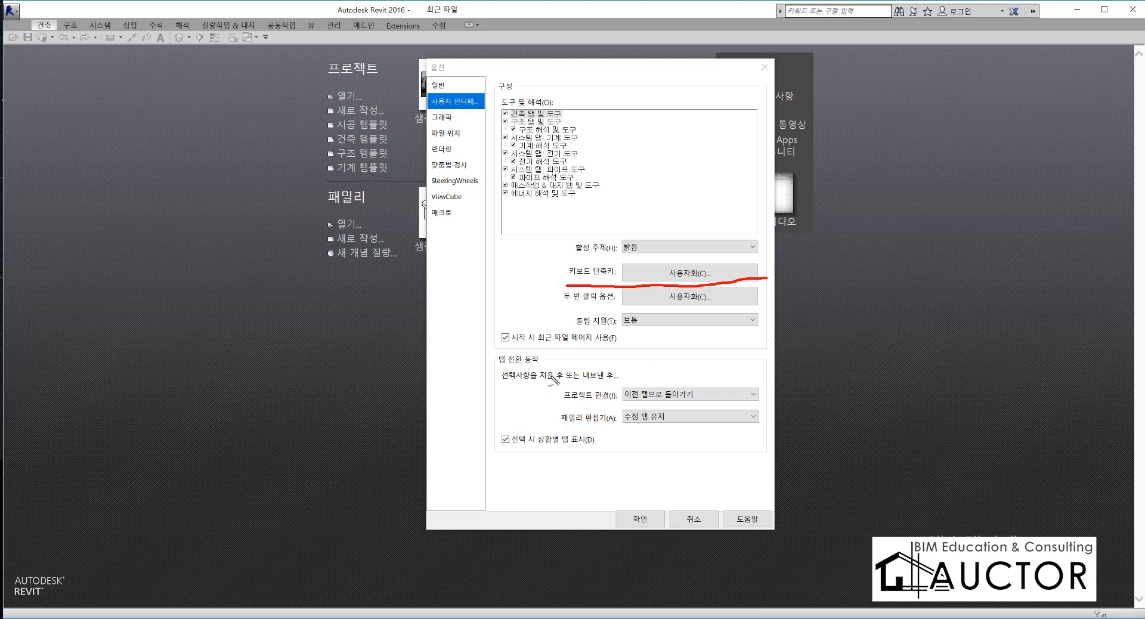
key(Escape)
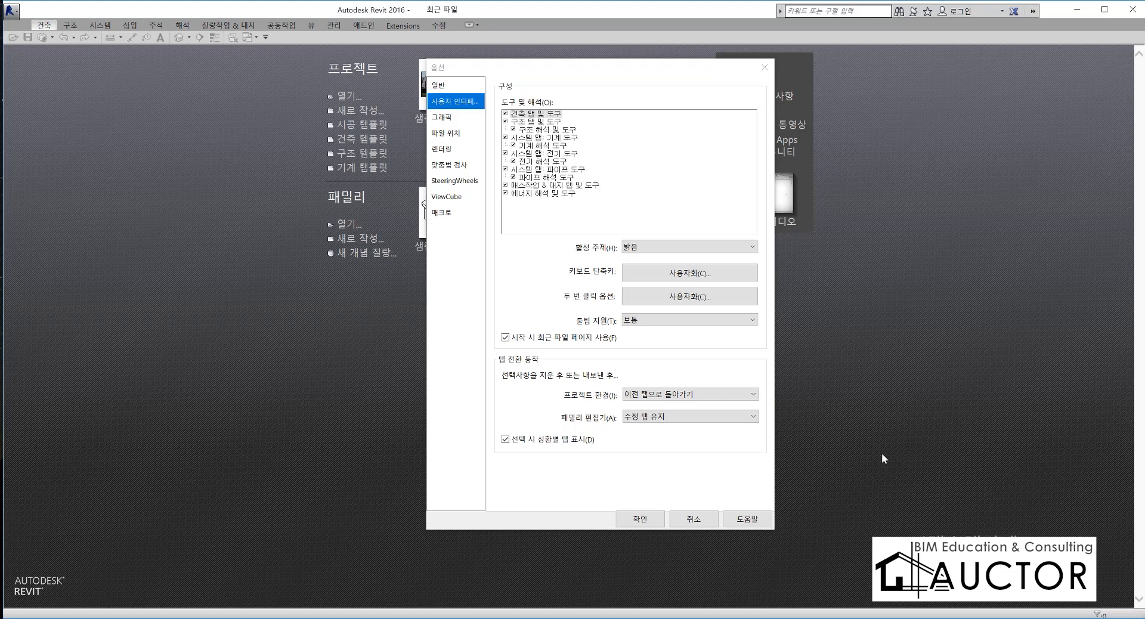
Open the keyboard shortcut customization from the User Interface options and move its dialog over the Options dialog.
click(659, 273)
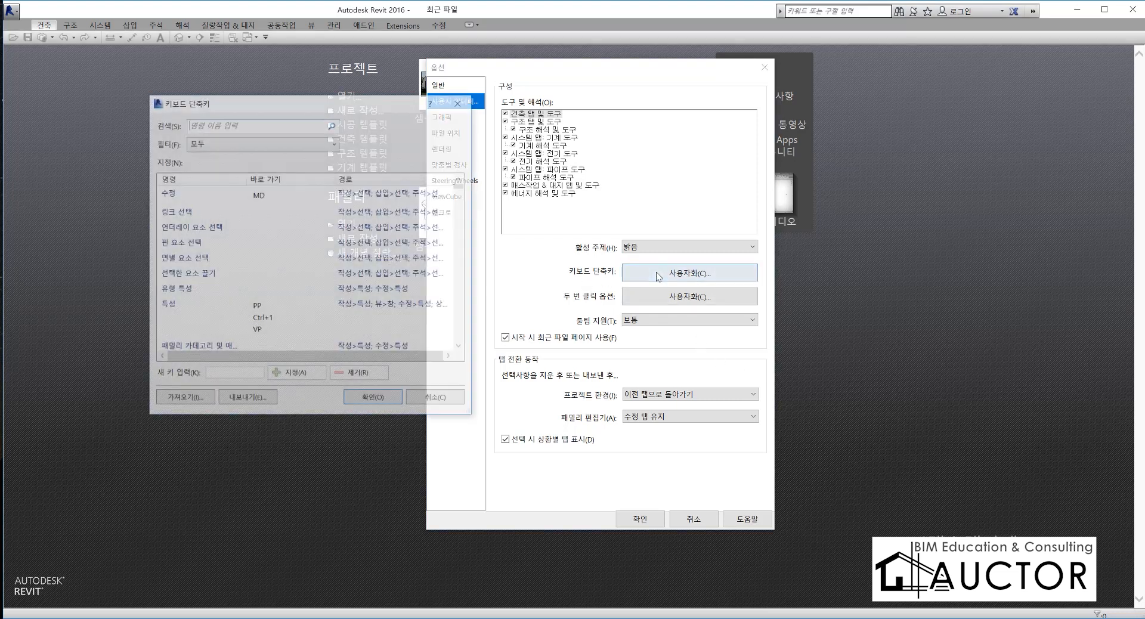
drag(294, 101, 411, 102)
drag(481, 101, 611, 94)
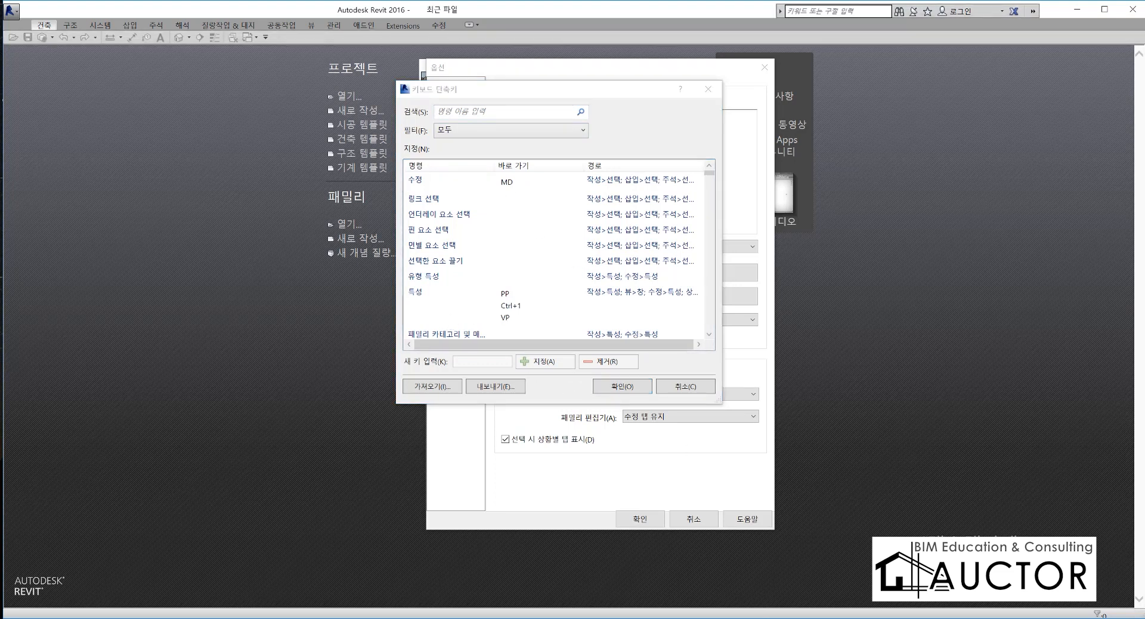
drag(481, 277, 529, 327)
mouse_move(544, 277)
mouse_down()
mouse_move(551, 310)
mouse_move(468, 313)
mouse_move(596, 334)
mouse_move(591, 349)
mouse_up()
mouse_move(523, 235)
mouse_down()
mouse_move(487, 125)
mouse_move(480, 137)
mouse_move(507, 144)
mouse_up()
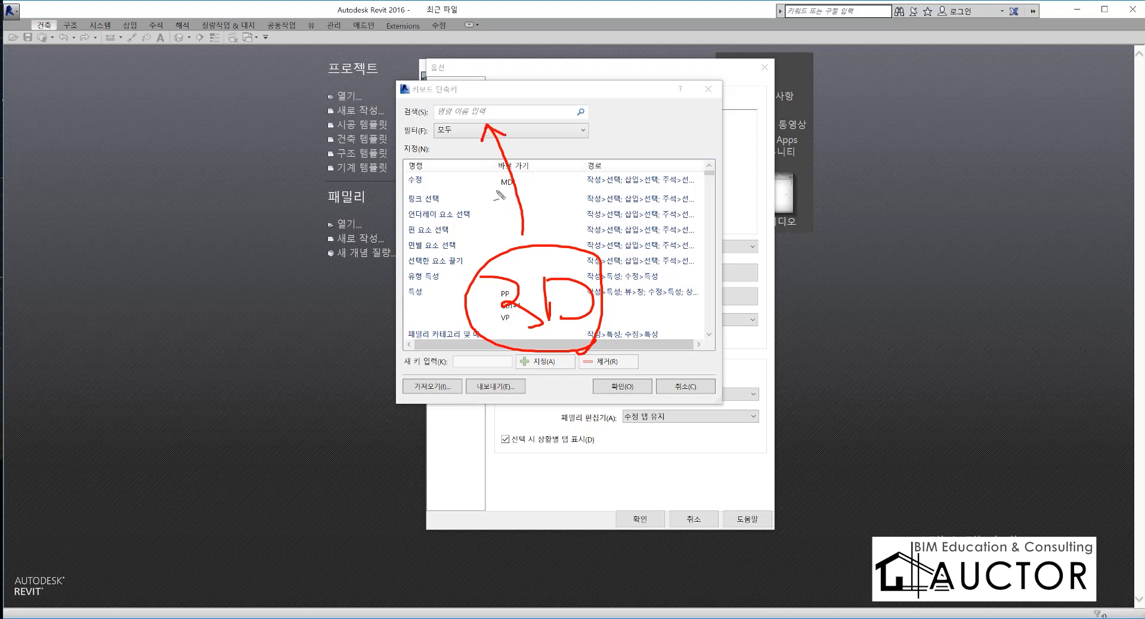
Search the keyboard shortcuts for "3d" and remove the Fn3 shortcut from the default 3D view command (3D 뷰: 기본 3D 뷰).
key(Escape)
click(461, 114)
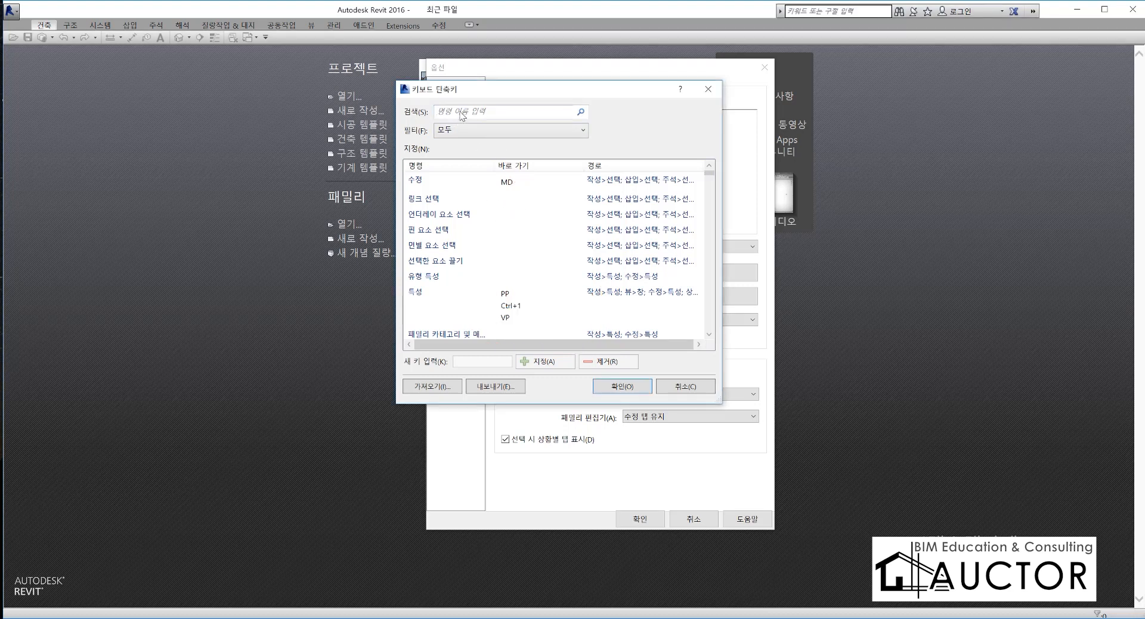
text(3d)
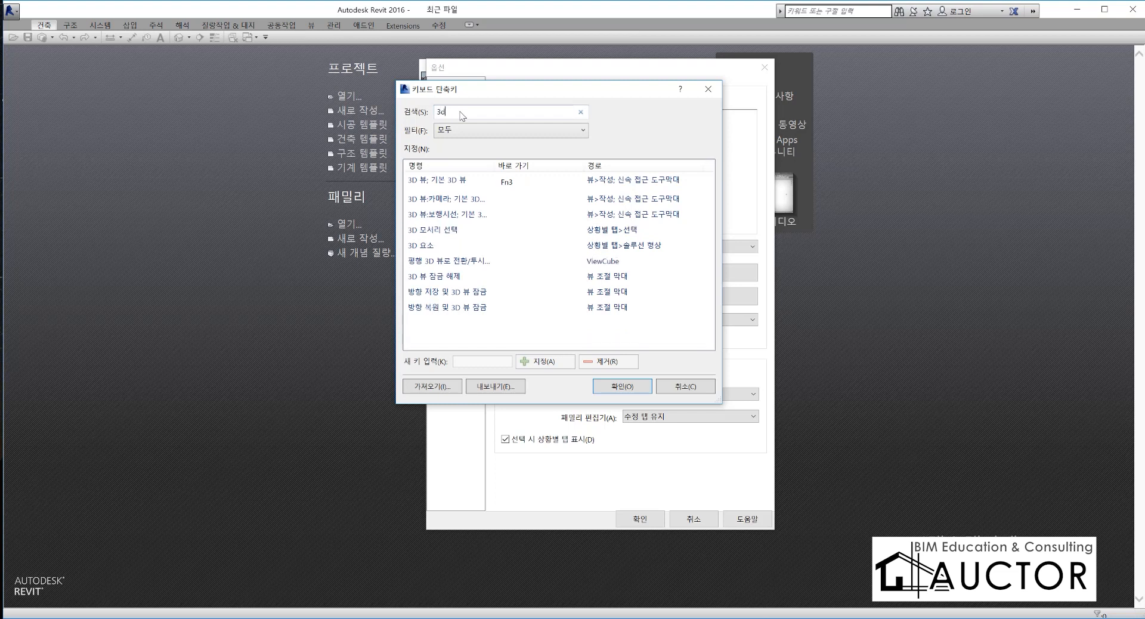
click(457, 180)
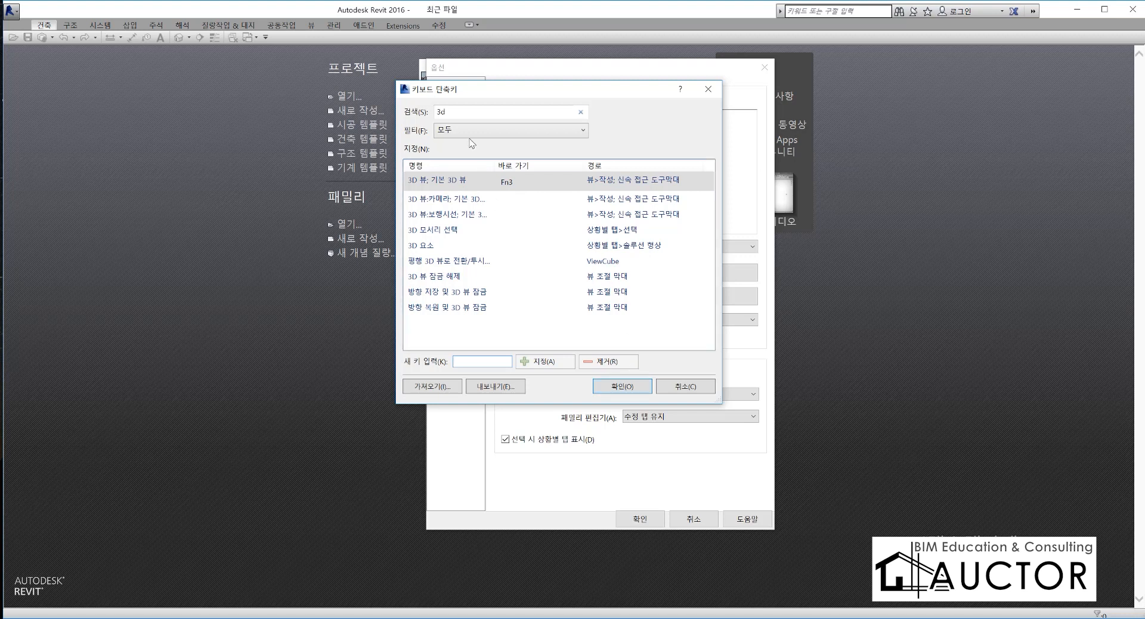
click(510, 181)
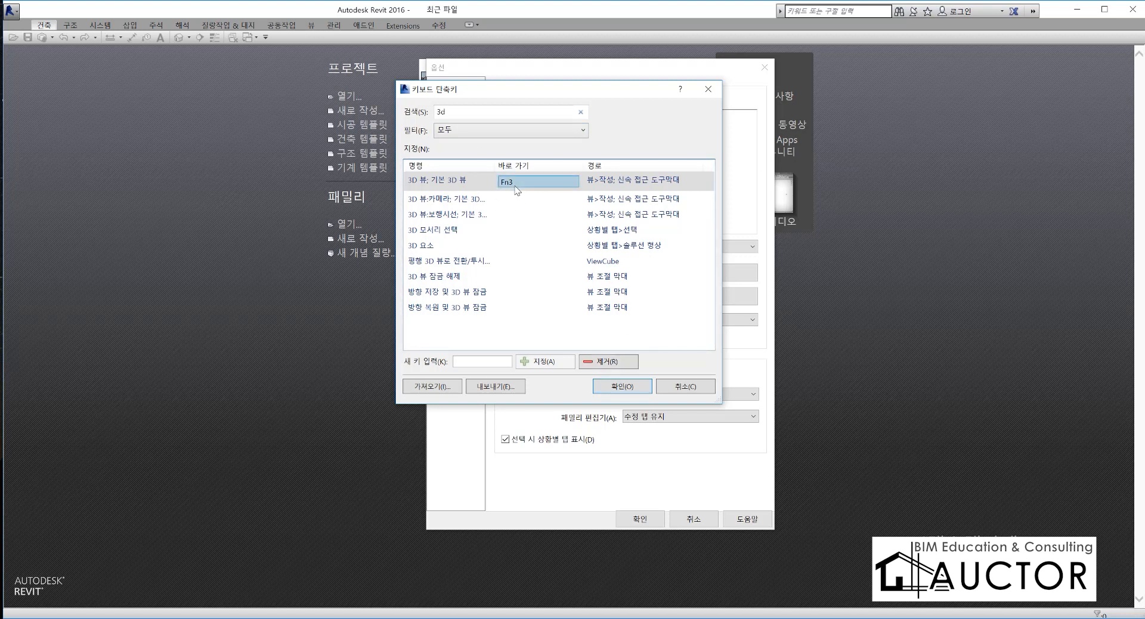
click(609, 362)
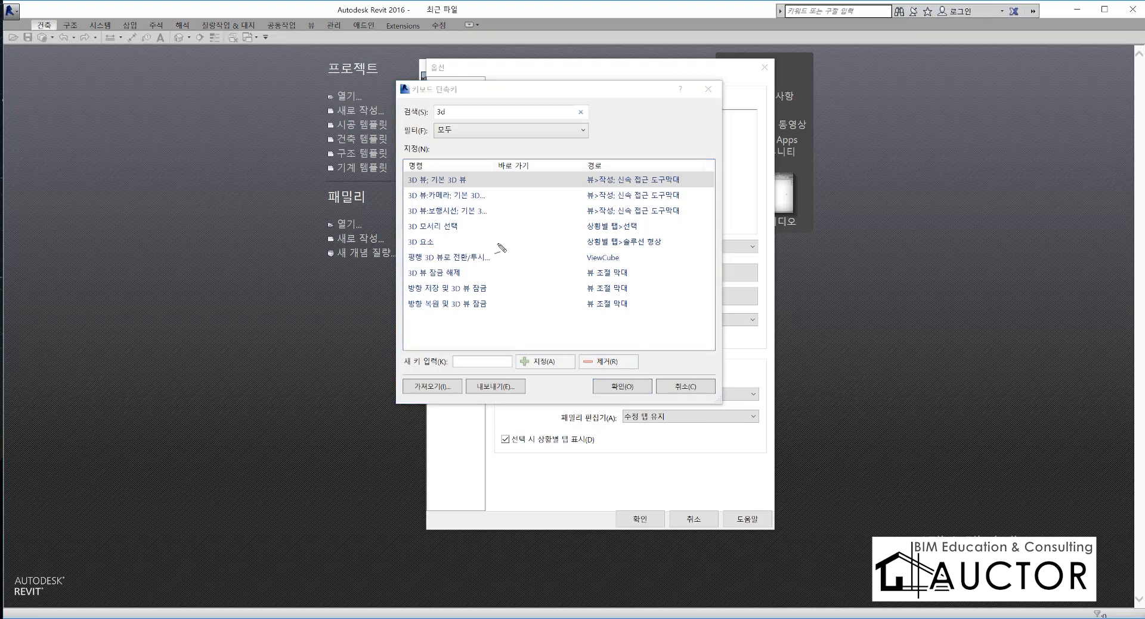
mouse_move(409, 186)
mouse_down()
mouse_move(668, 188)
mouse_move(651, 162)
mouse_move(577, 152)
mouse_move(443, 165)
mouse_move(420, 195)
mouse_move(587, 191)
mouse_up()
key(Escape)
mouse_move(407, 188)
mouse_down()
mouse_move(481, 190)
mouse_move(444, 167)
mouse_move(401, 178)
mouse_move(439, 227)
mouse_move(471, 356)
mouse_move(479, 327)
mouse_up()
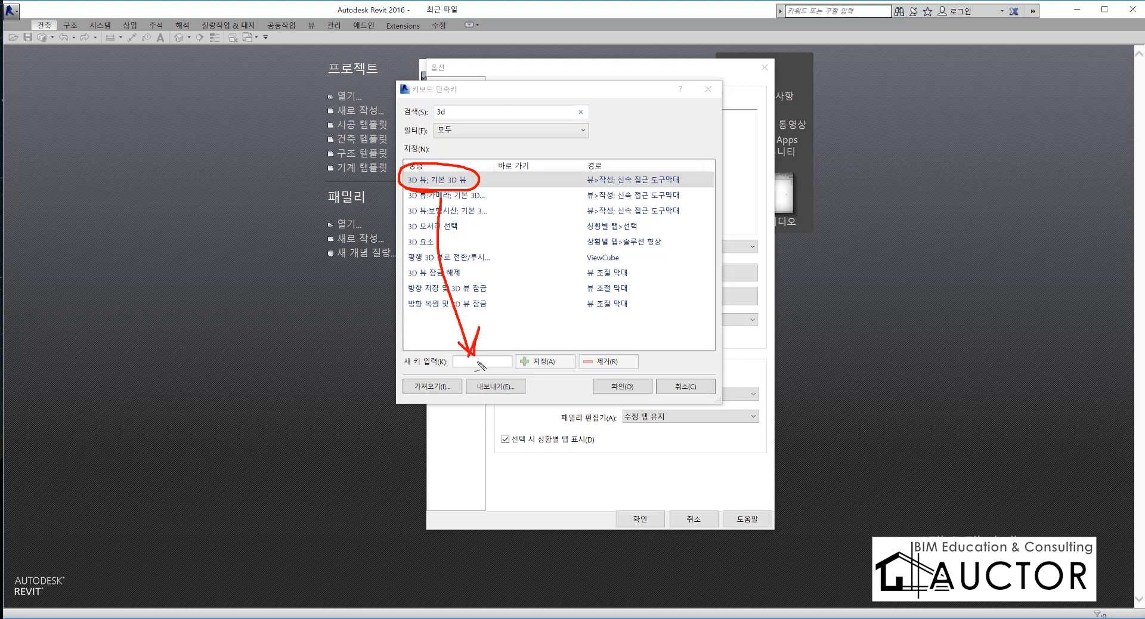
mouse_move(533, 273)
mouse_down()
mouse_move(568, 281)
mouse_move(540, 329)
mouse_move(577, 308)
mouse_move(574, 326)
mouse_up()
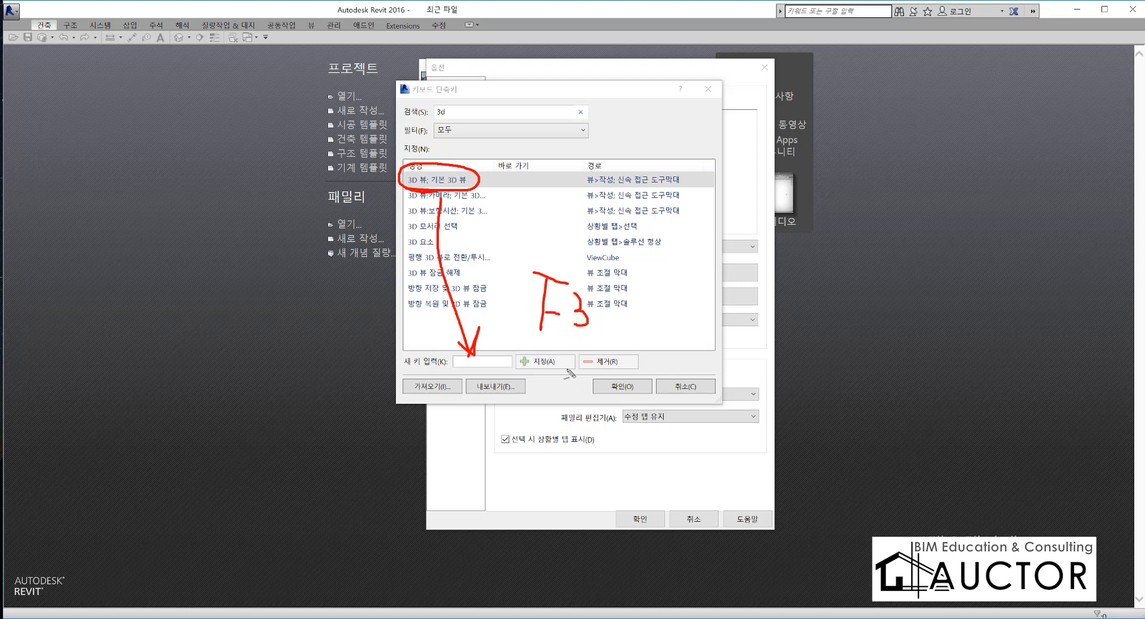
mouse_move(563, 375)
mouse_down()
mouse_move(528, 379)
mouse_move(567, 370)
mouse_move(543, 385)
mouse_up()
key(Escape)
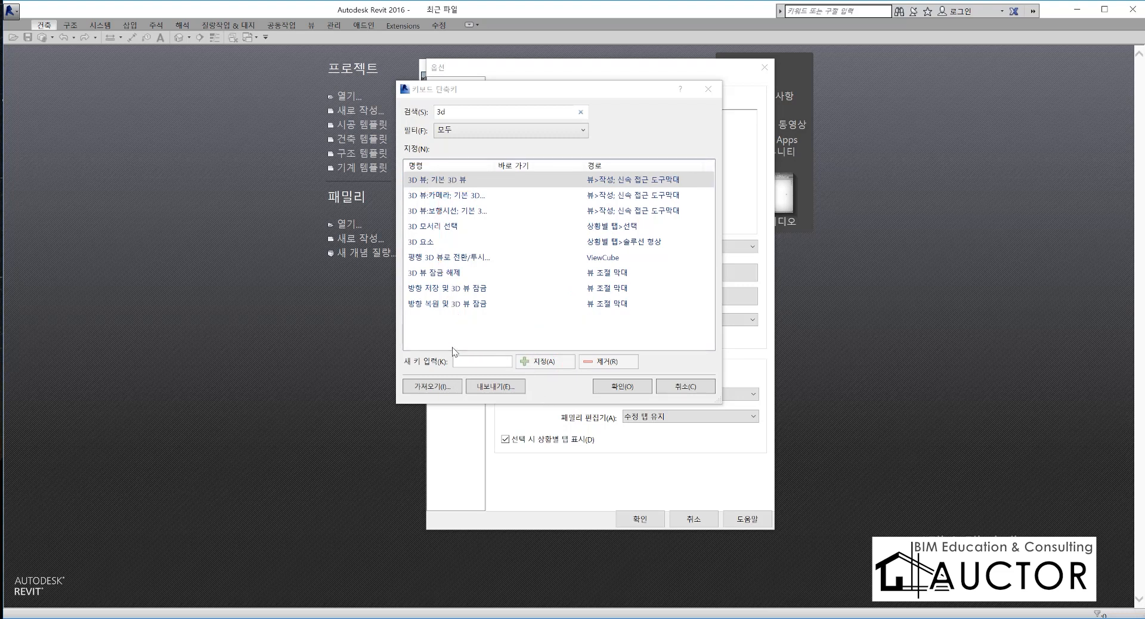
Assign the new shortcut Fn3 to the default 3D view command (3D 뷰: 기본 3D 뷰) and accept the keyboard shortcuts.
click(476, 365)
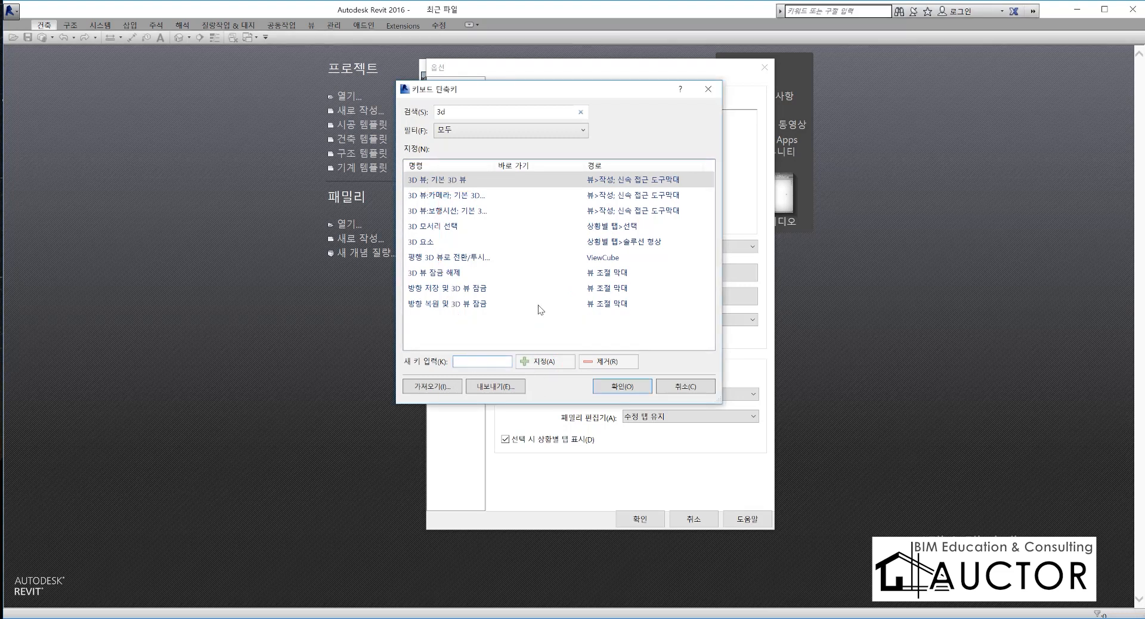
text(Fn3)
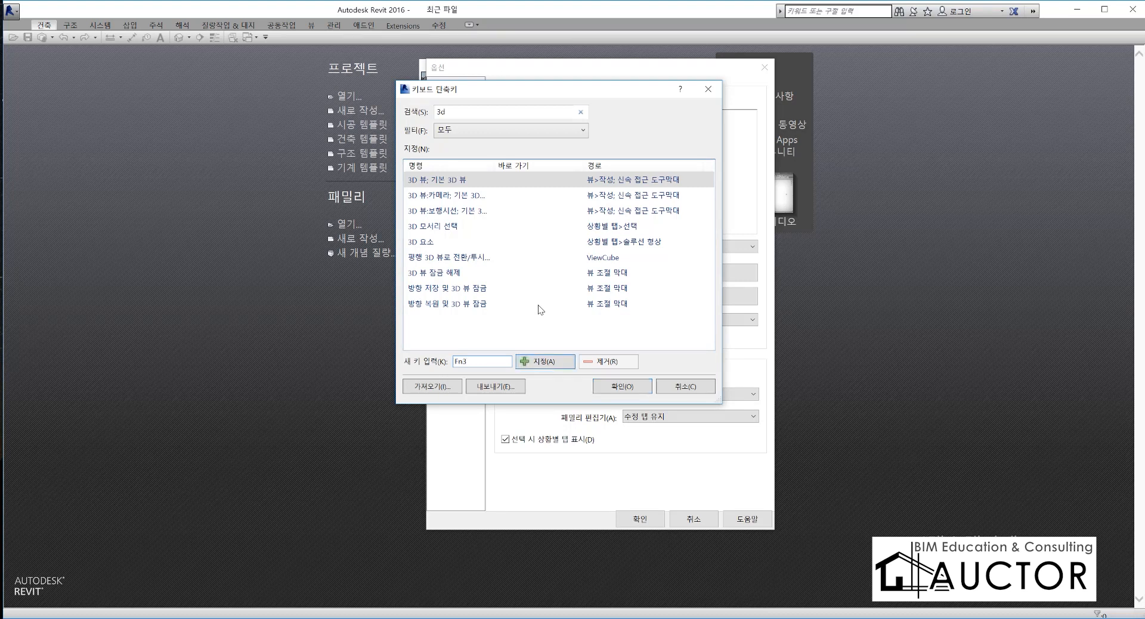
click(541, 362)
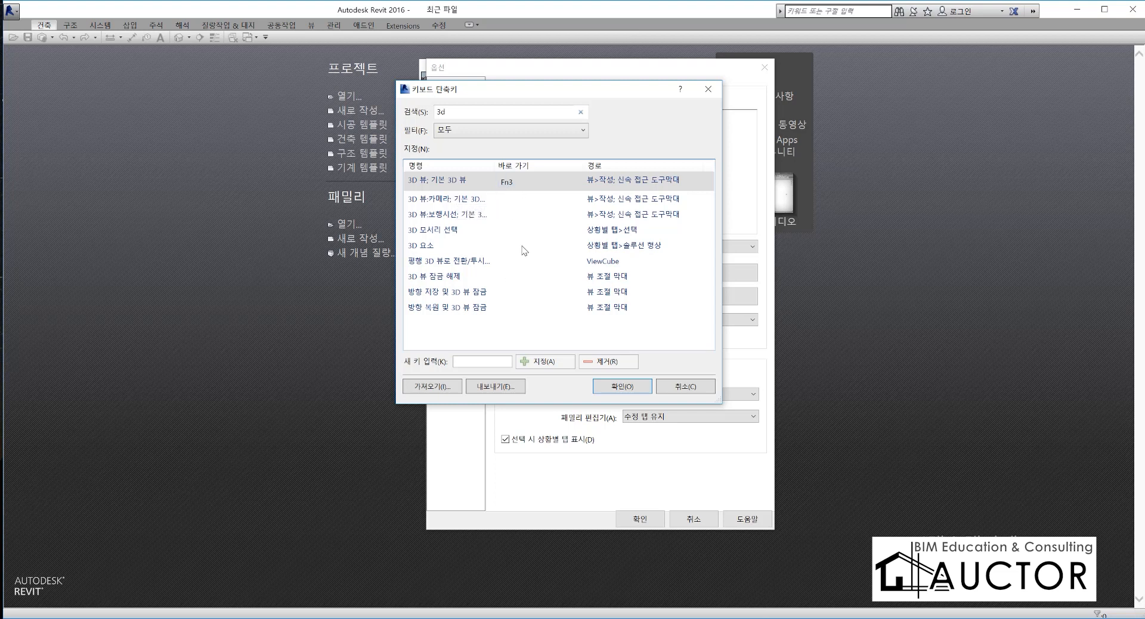
click(622, 385)
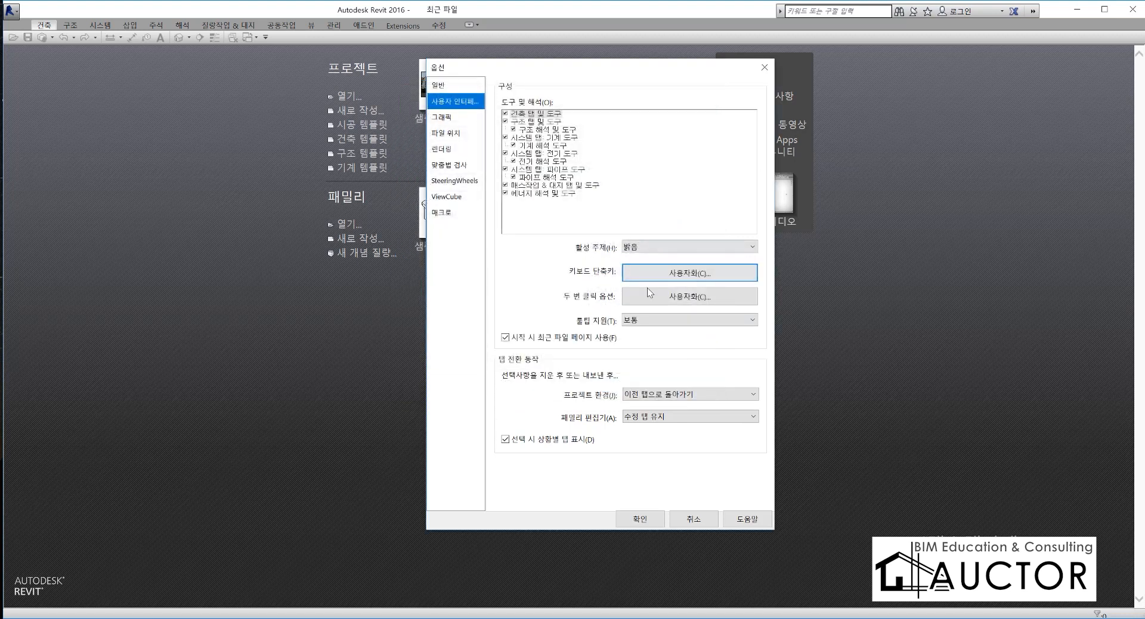
View the double-click options customization briefly, then reopen the keyboard shortcut customization and look through its command list.
click(652, 290)
click(621, 374)
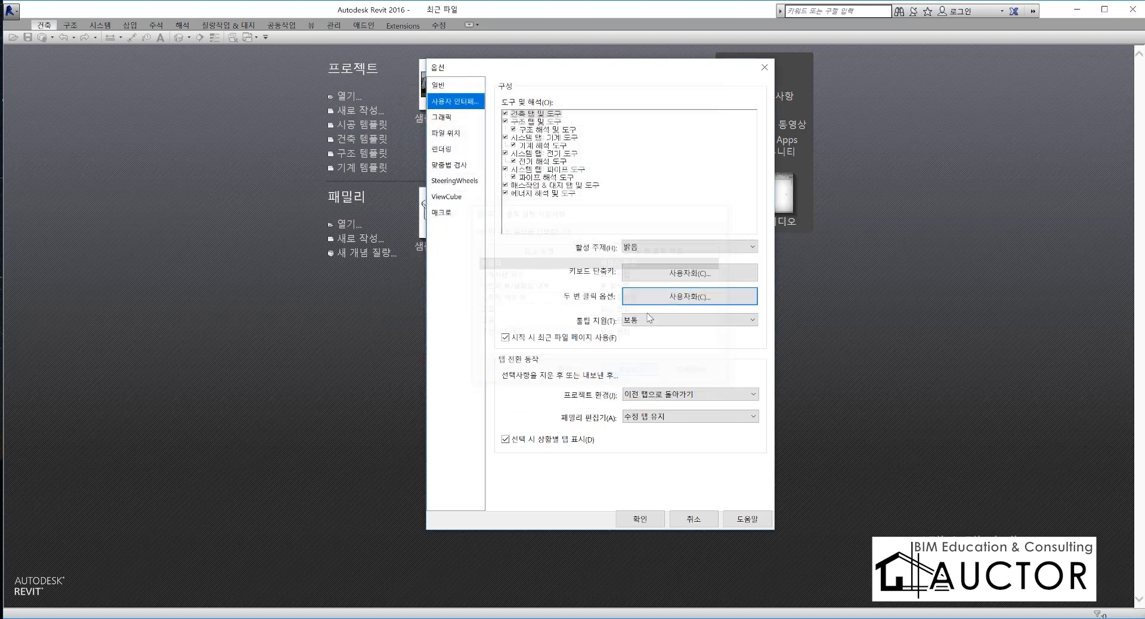
click(659, 275)
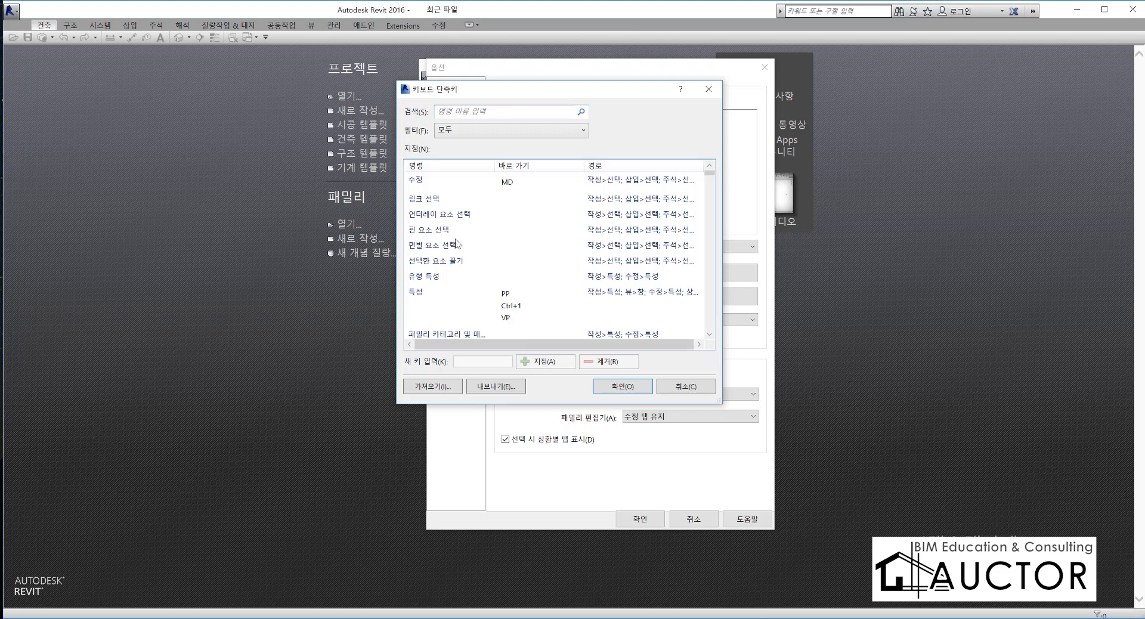
scroll(541, 255, down, 5)
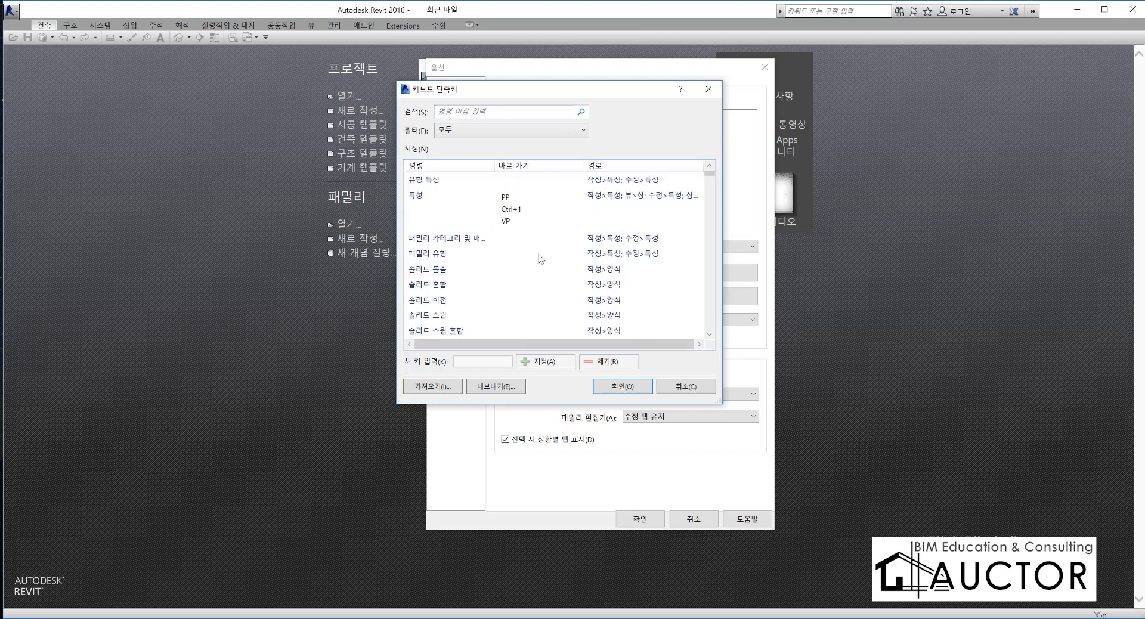
scroll(541, 258, up, 5)
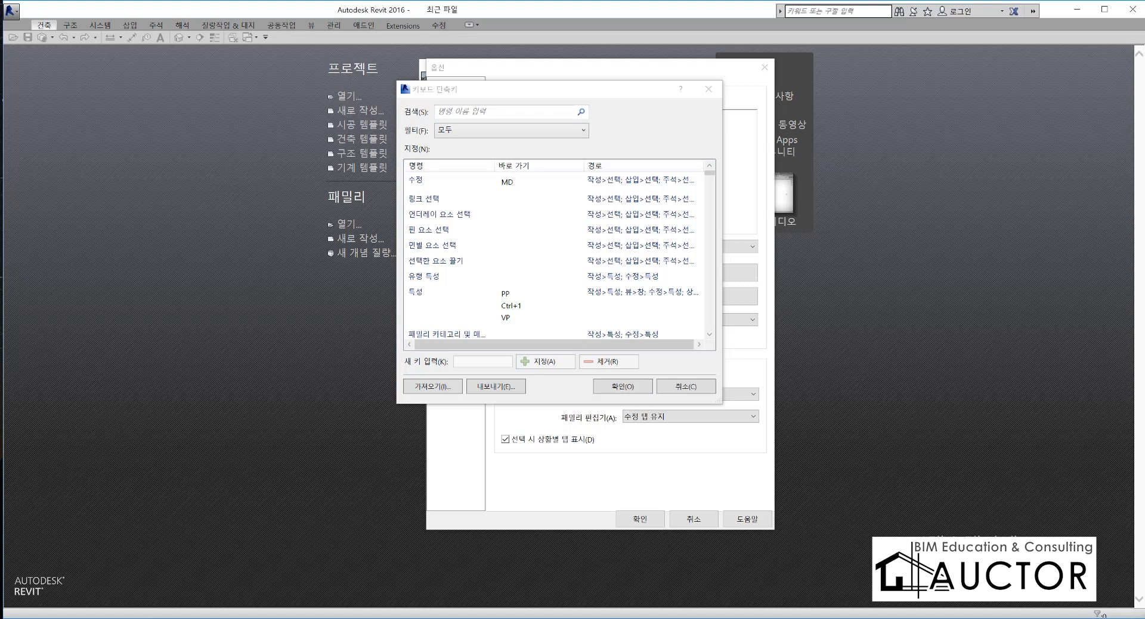
mouse_move(507, 410)
mouse_down()
mouse_move(463, 399)
mouse_move(511, 375)
mouse_move(520, 408)
mouse_move(499, 419)
mouse_up()
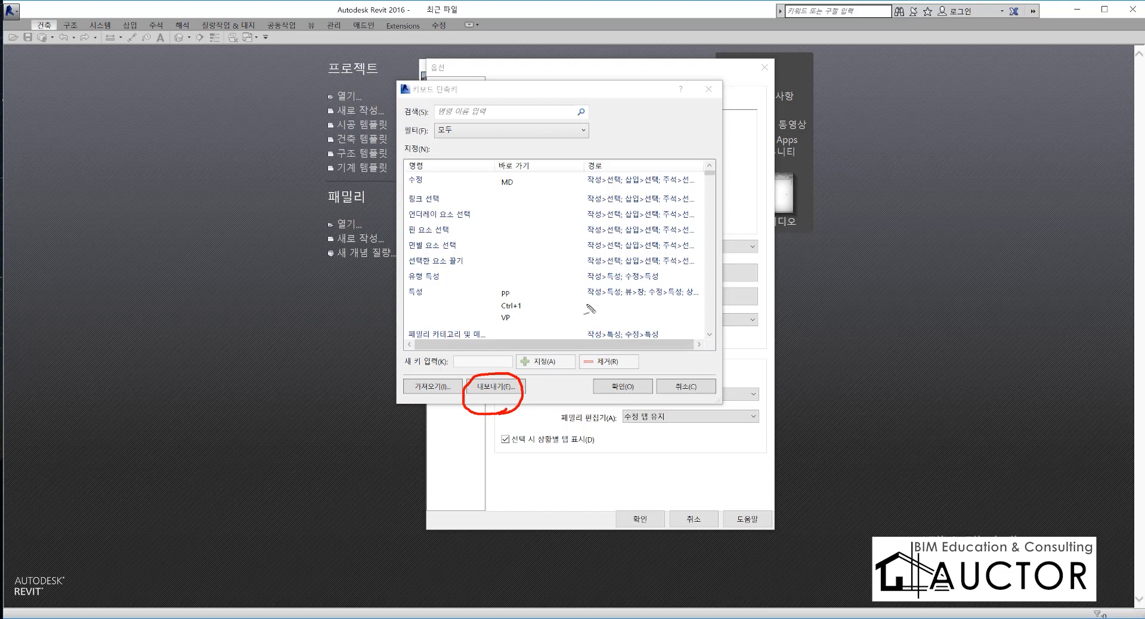
drag(587, 305, 569, 363)
drag(568, 322, 614, 353)
mouse_move(625, 305)
mouse_down()
mouse_move(639, 353)
mouse_move(668, 311)
mouse_move(678, 325)
mouse_up()
drag(692, 288, 698, 334)
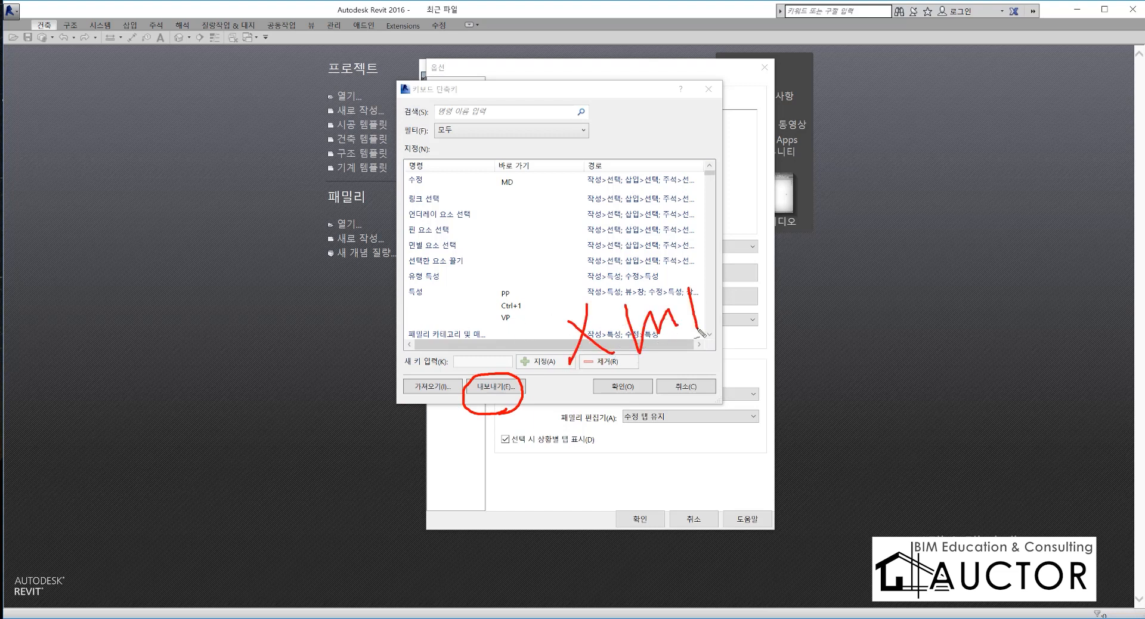
mouse_move(565, 387)
mouse_down()
mouse_move(689, 361)
mouse_move(558, 335)
mouse_move(625, 377)
mouse_up()
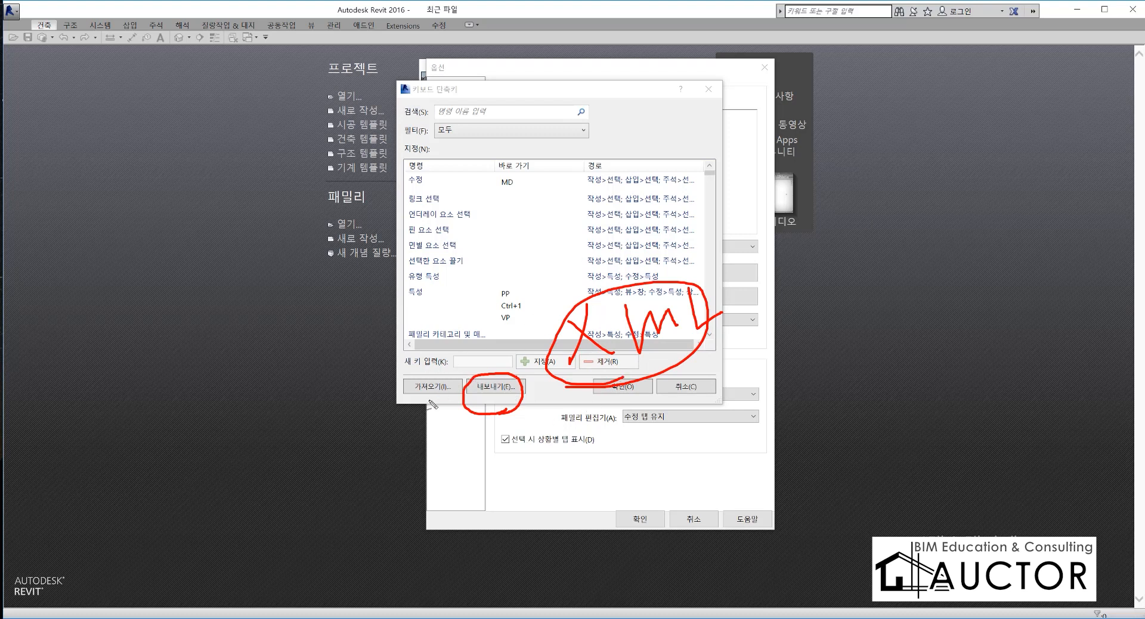
mouse_move(422, 412)
mouse_down()
mouse_move(443, 362)
mouse_move(426, 410)
mouse_move(409, 413)
mouse_up()
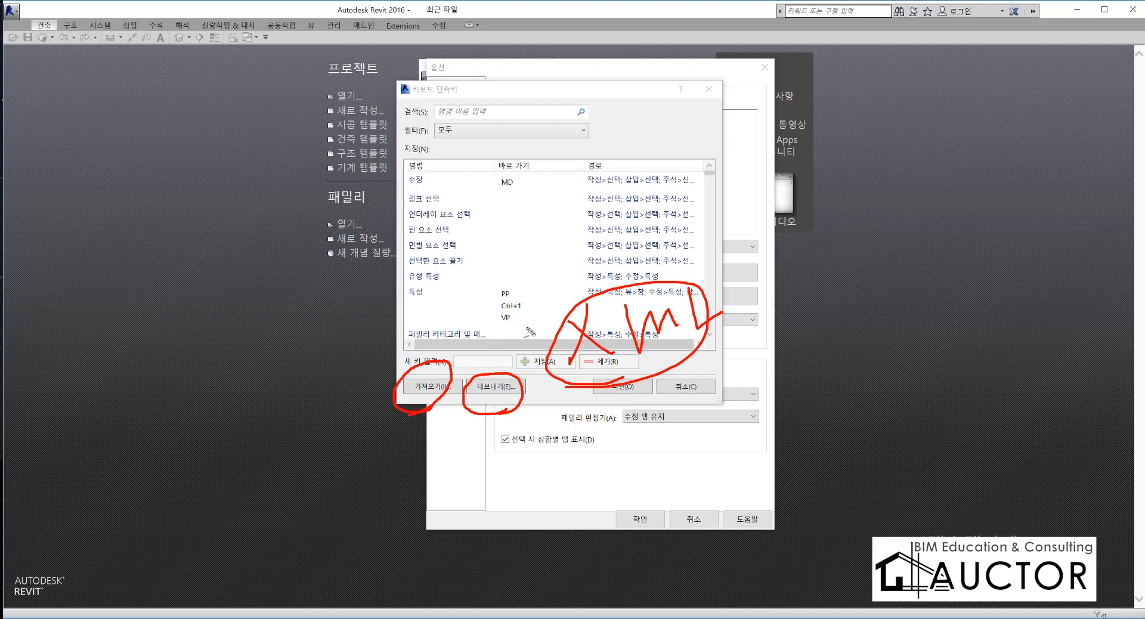
mouse_move(537, 326)
mouse_down()
mouse_move(514, 322)
mouse_move(445, 362)
mouse_move(464, 359)
mouse_up()
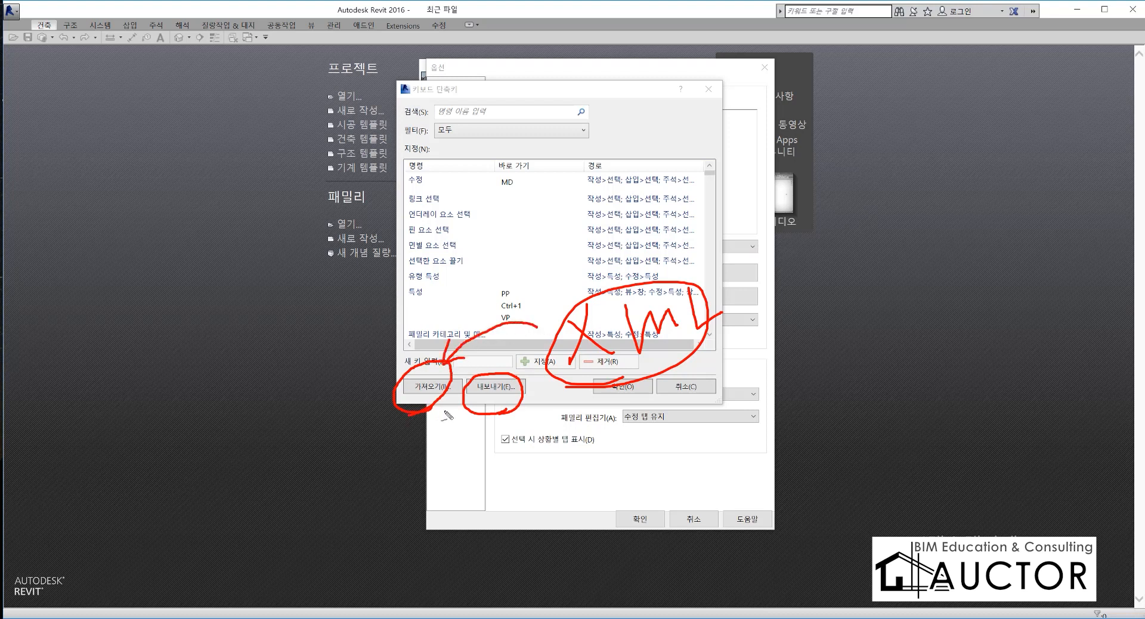
mouse_move(491, 407)
mouse_down()
mouse_move(531, 423)
mouse_move(544, 402)
mouse_move(569, 397)
mouse_move(580, 416)
mouse_up()
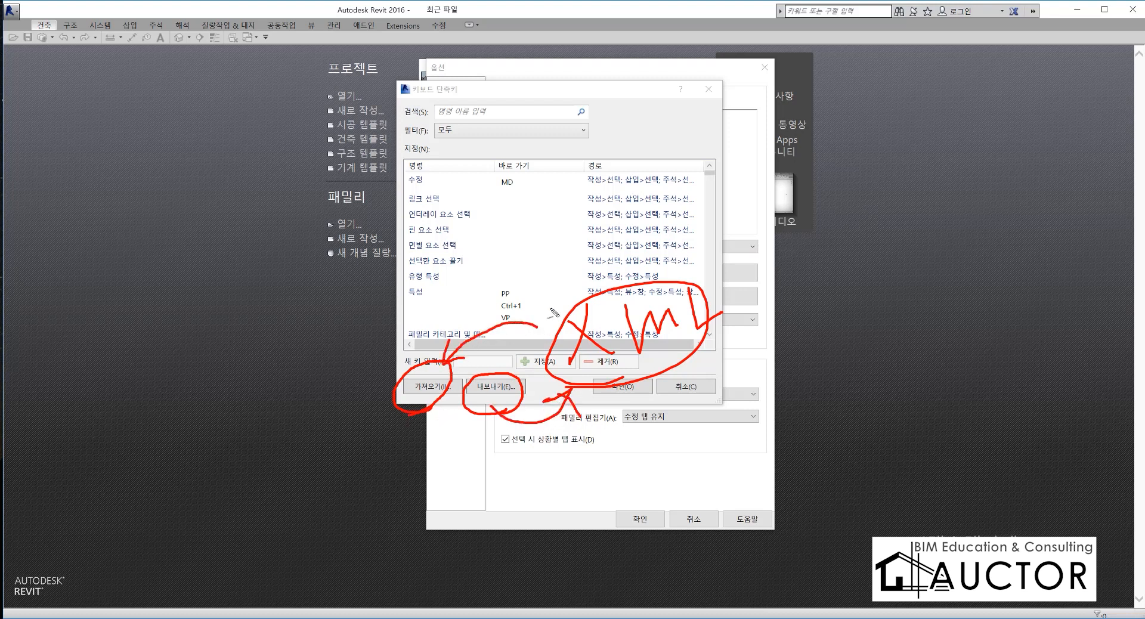
mouse_move(556, 333)
mouse_down()
mouse_move(464, 340)
mouse_move(444, 362)
mouse_up()
drag(455, 326, 443, 360)
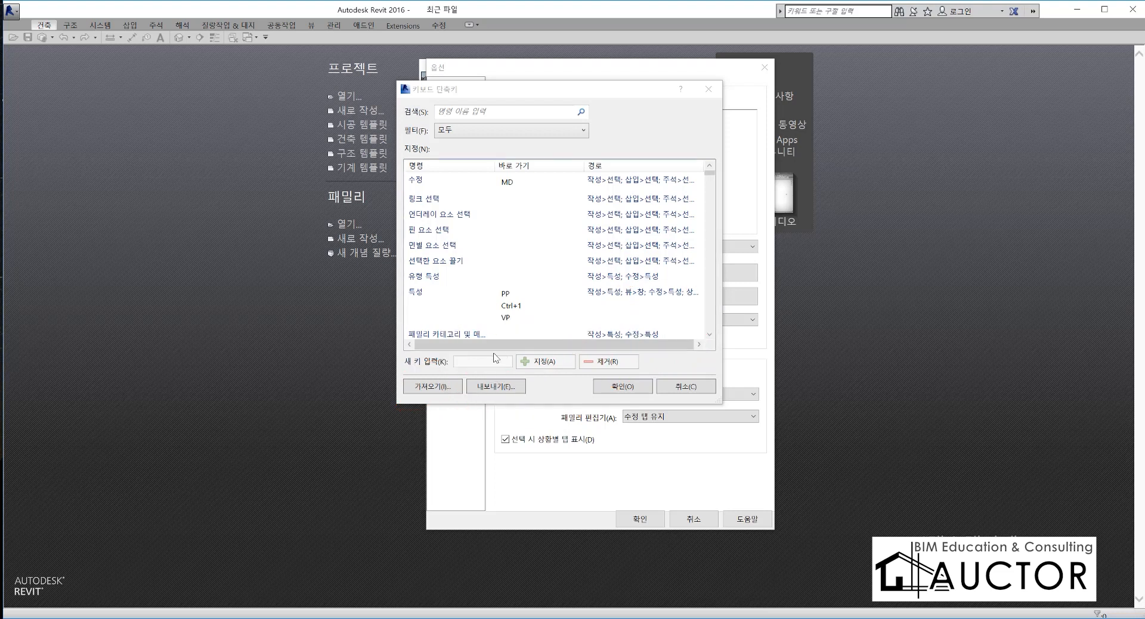
key(Escape)
View the XML export and import dialogs for keyboard shortcuts without saving or loading a file, and close the shortcut customization.
click(491, 386)
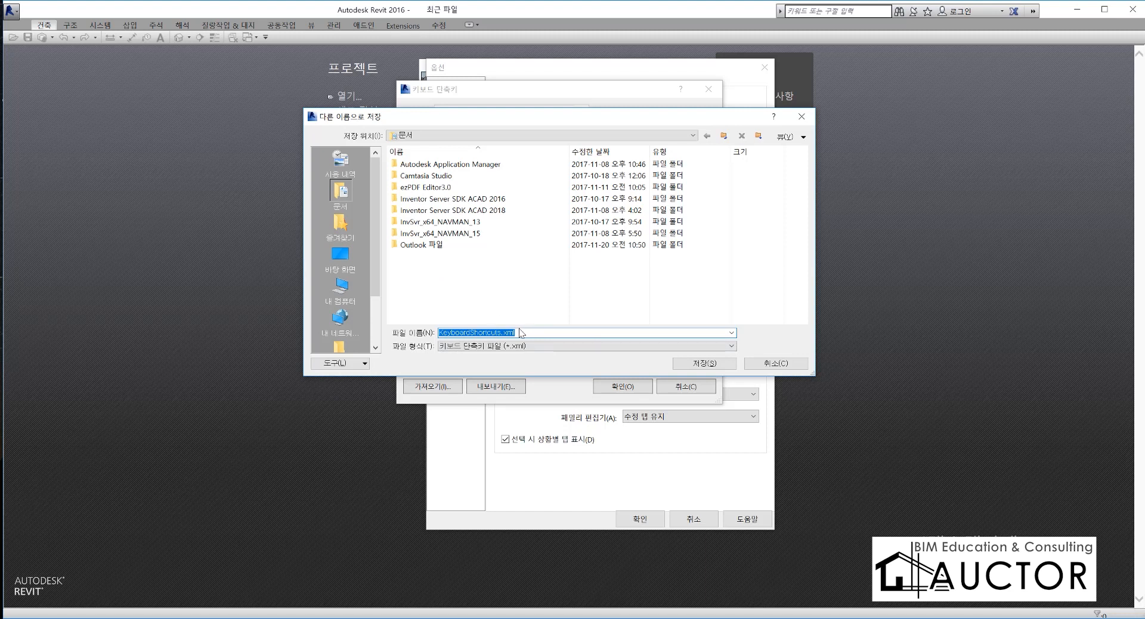
click(778, 365)
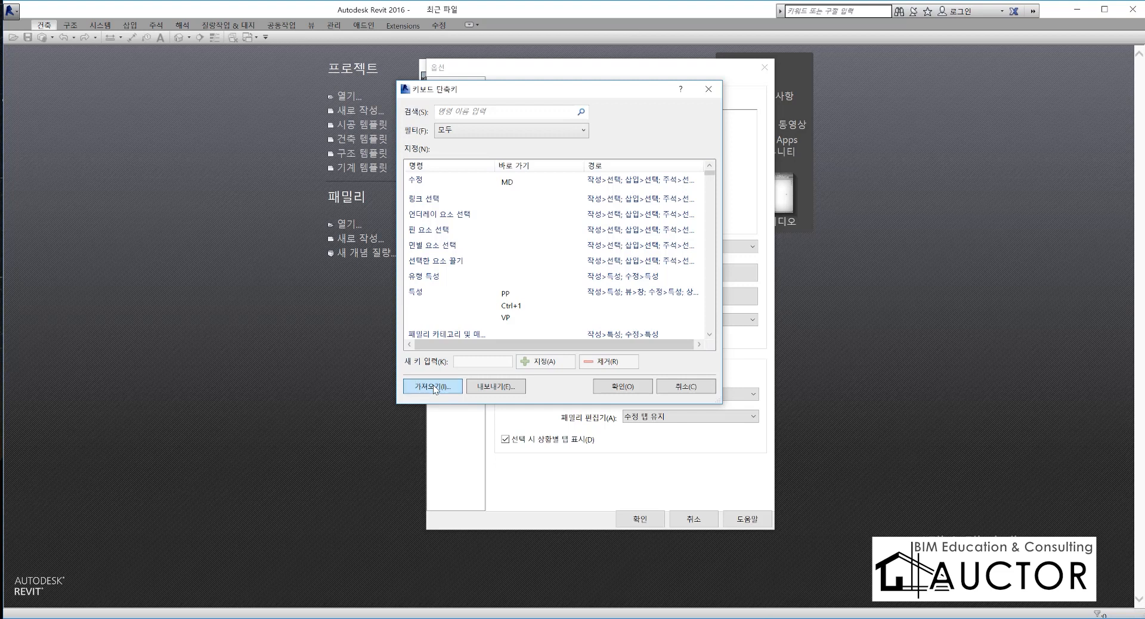
click(434, 388)
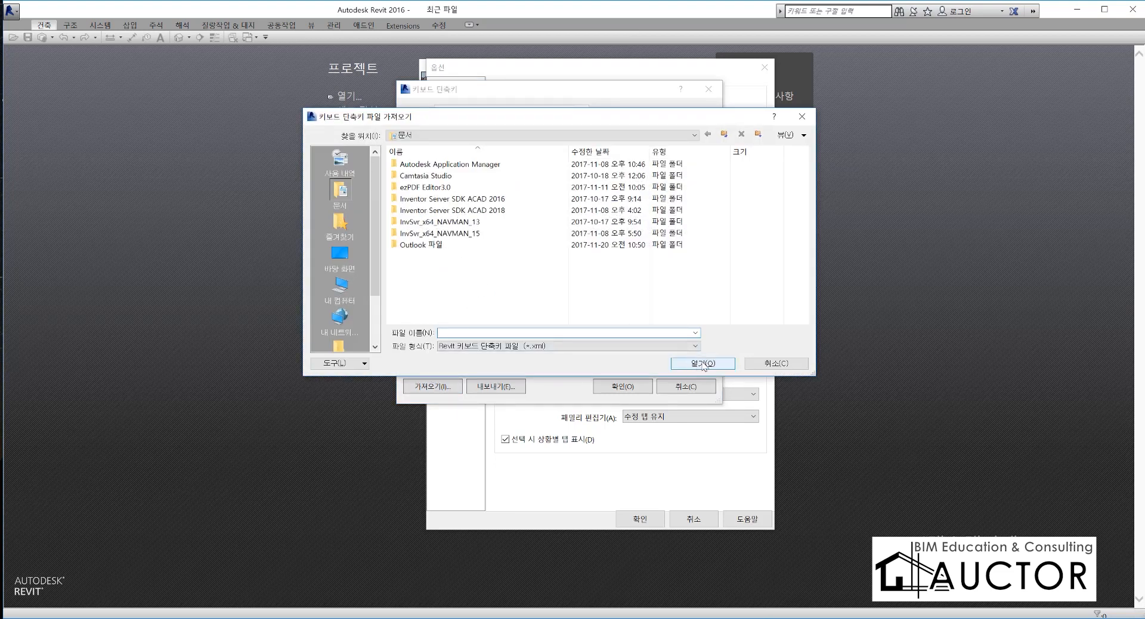
click(775, 363)
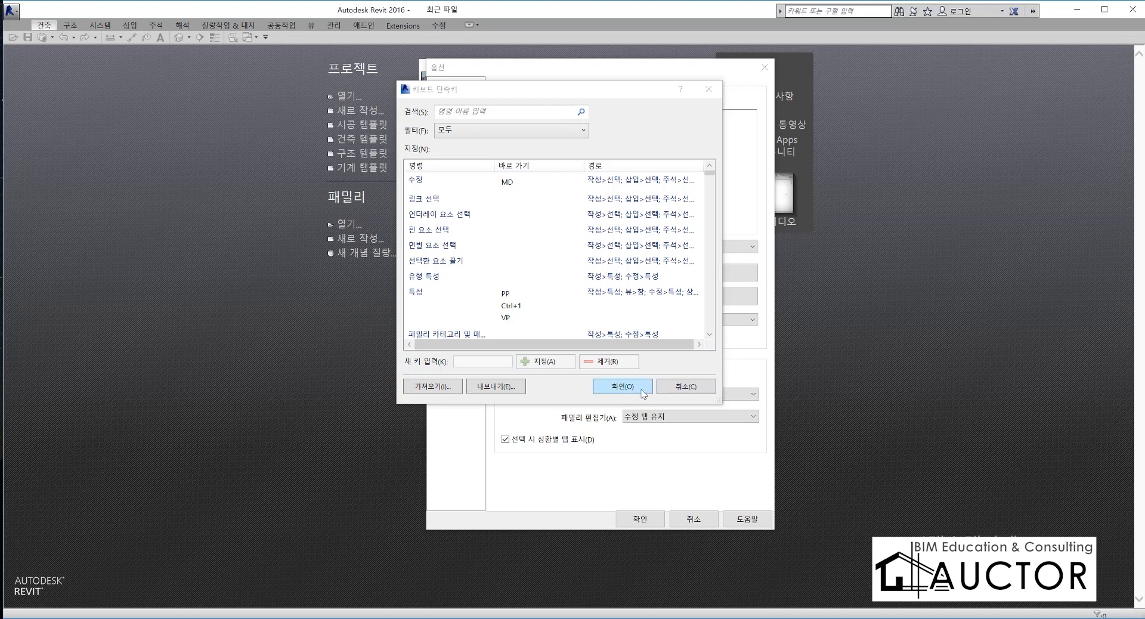
click(623, 386)
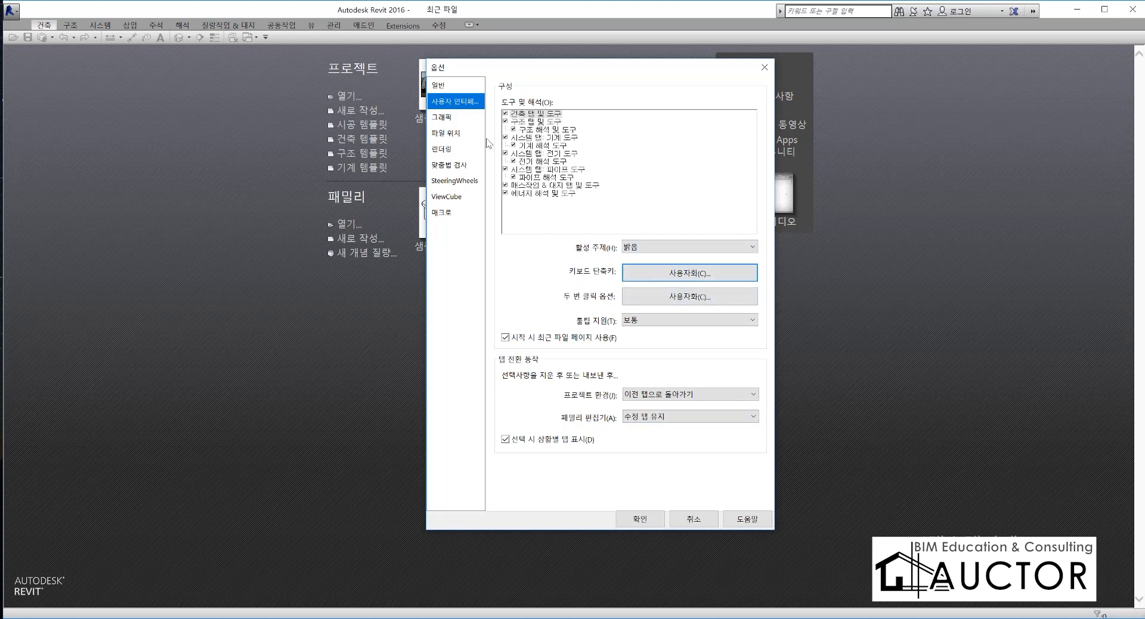
Display the Graphics options page and examine the video card named in its hardware warning.
click(451, 124)
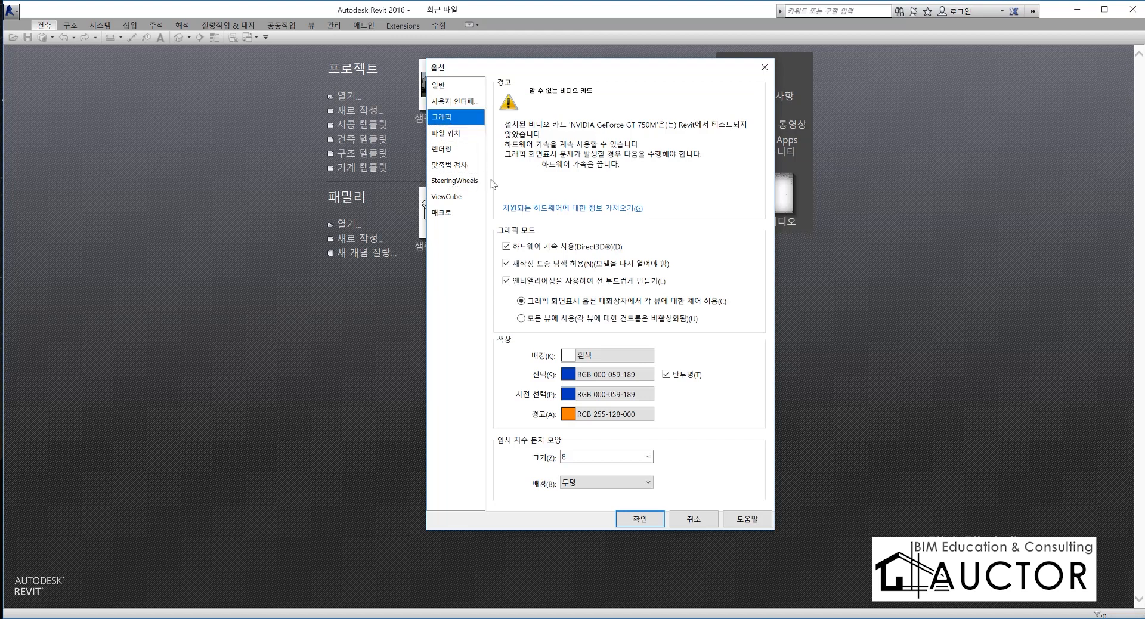
mouse_move(554, 122)
mouse_down()
mouse_move(722, 123)
mouse_move(572, 126)
mouse_up()
click(658, 146)
click(562, 176)
drag(576, 125, 684, 125)
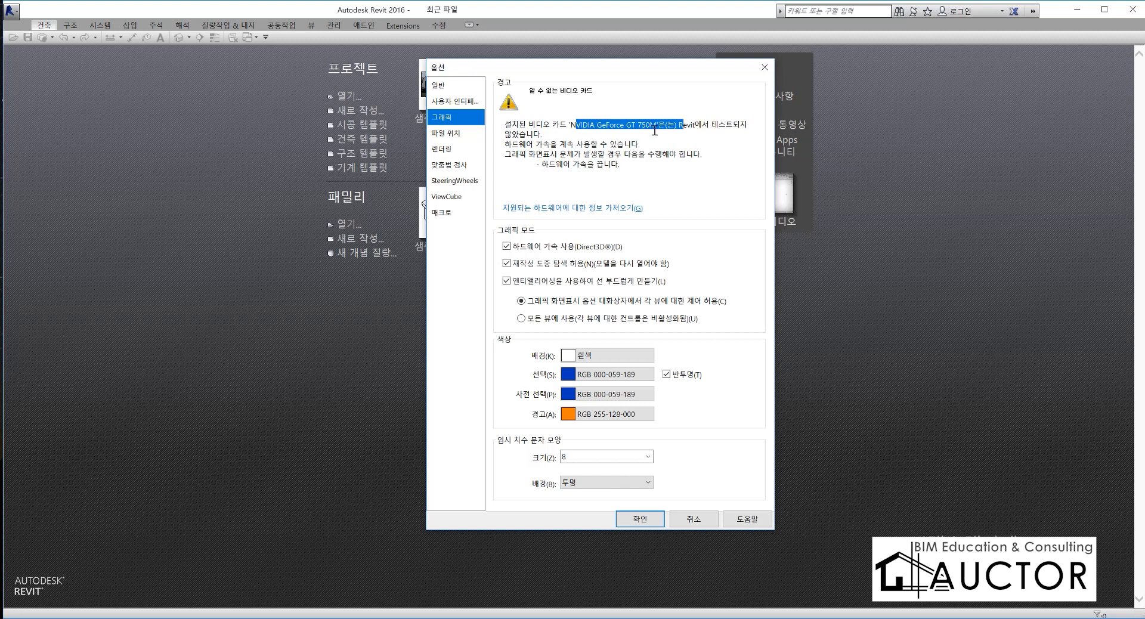
drag(657, 125, 574, 128)
click(589, 163)
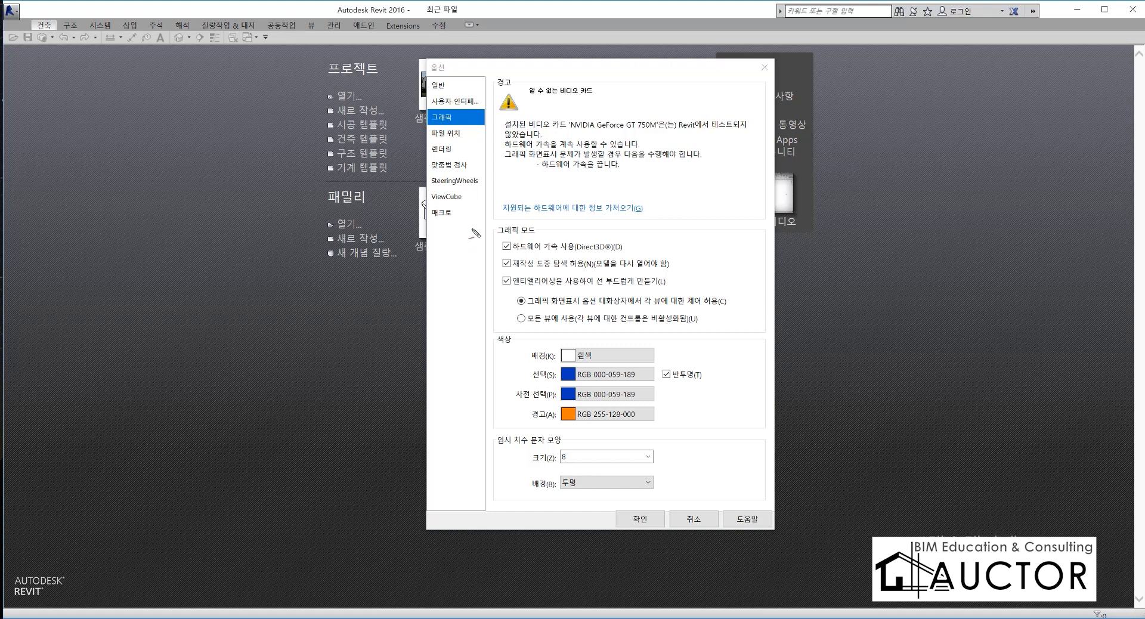
mouse_move(499, 344)
mouse_down()
mouse_move(516, 357)
mouse_move(499, 346)
mouse_up()
mouse_move(552, 371)
mouse_down()
mouse_move(641, 358)
mouse_move(560, 340)
mouse_move(542, 372)
mouse_move(589, 380)
mouse_up()
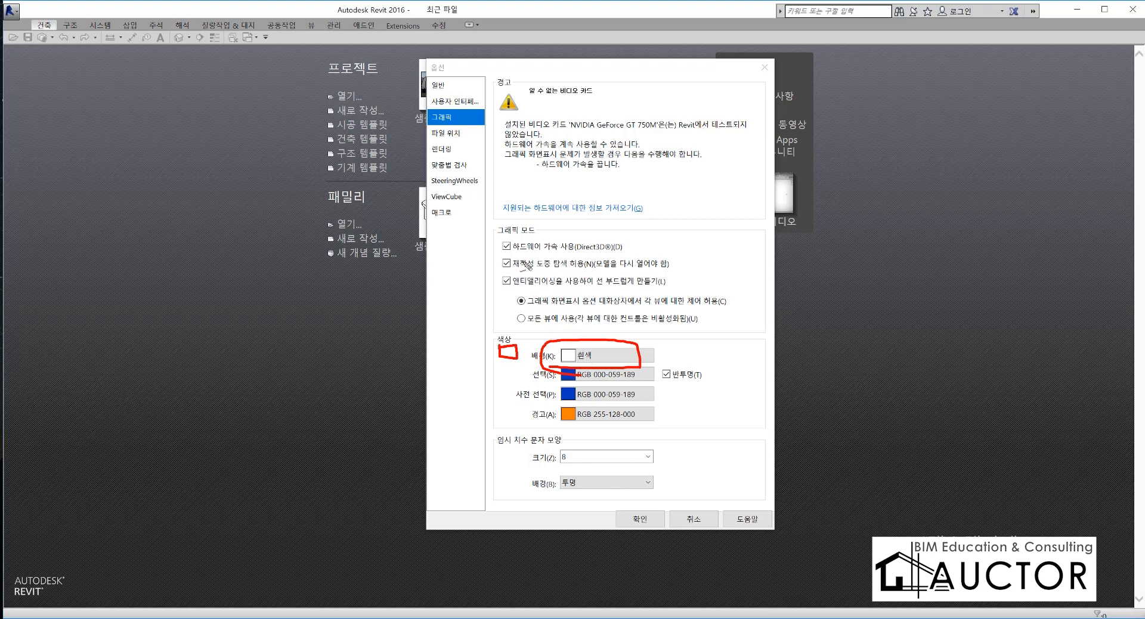
mouse_move(525, 270)
mouse_down()
mouse_move(575, 316)
mouse_move(620, 313)
mouse_up()
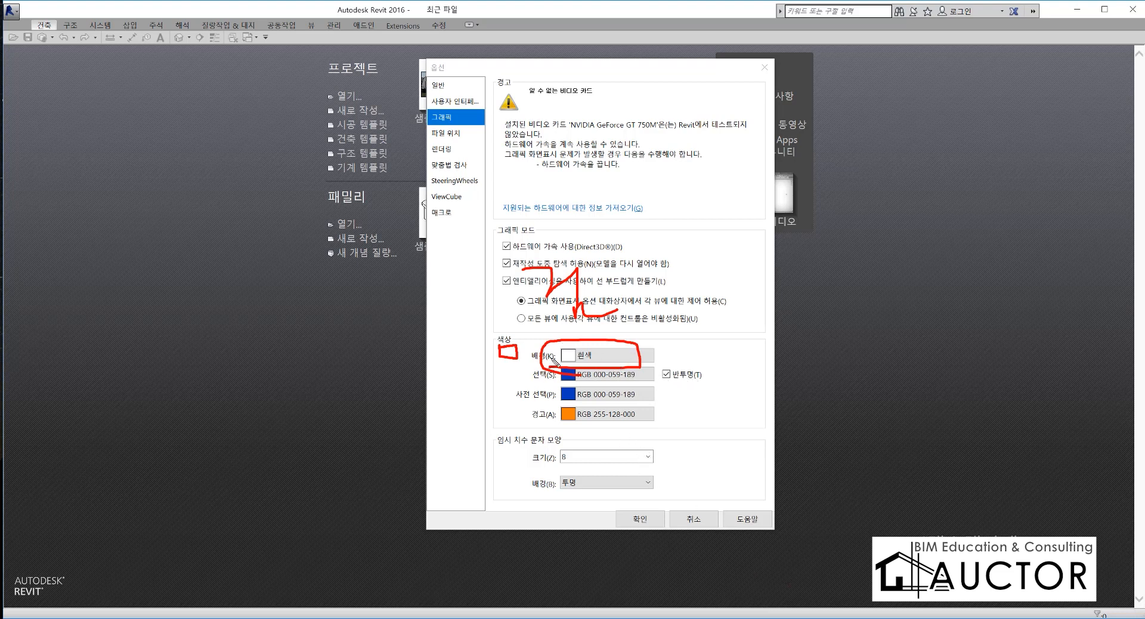
key(Escape)
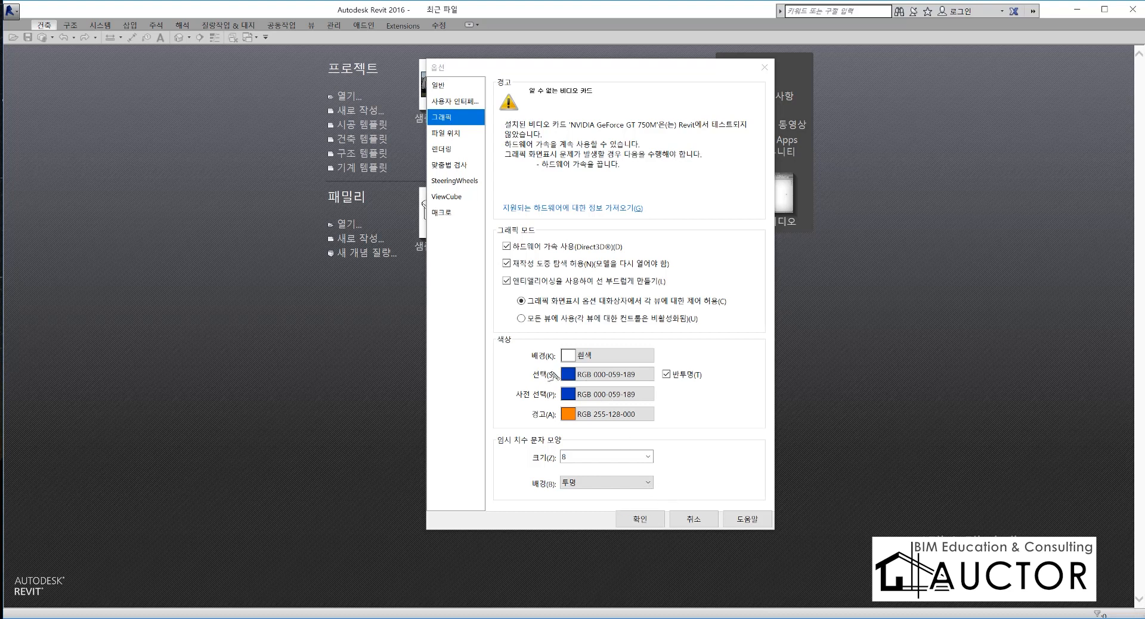
mouse_move(520, 375)
mouse_down()
mouse_move(524, 399)
mouse_move(582, 403)
mouse_move(592, 382)
mouse_up()
mouse_move(591, 356)
mouse_down()
mouse_move(698, 275)
mouse_move(764, 311)
mouse_up()
mouse_move(655, 376)
mouse_down()
mouse_move(662, 397)
mouse_move(733, 401)
mouse_up()
mouse_move(746, 379)
mouse_down()
mouse_move(746, 400)
mouse_move(746, 389)
mouse_up()
mouse_move(756, 371)
mouse_down()
mouse_move(758, 399)
mouse_move(775, 376)
mouse_up()
mouse_move(729, 423)
mouse_down()
mouse_move(720, 430)
mouse_move(765, 428)
mouse_up()
mouse_move(749, 424)
mouse_down()
mouse_move(769, 462)
mouse_move(762, 309)
mouse_up()
mouse_move(759, 451)
mouse_down()
mouse_move(823, 357)
mouse_move(783, 421)
mouse_up()
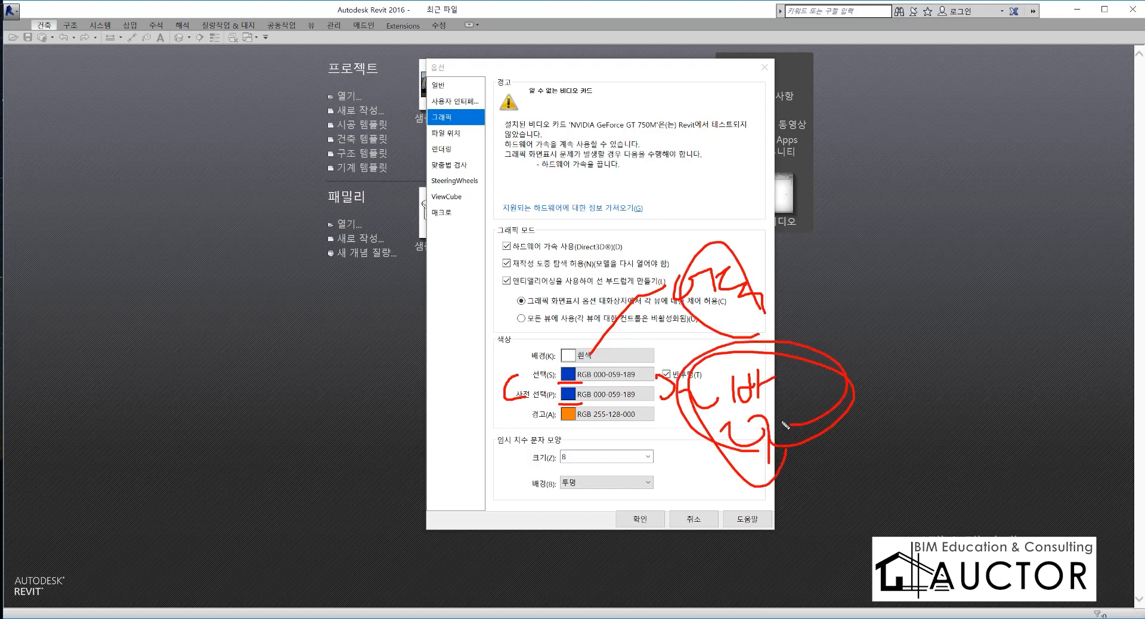
mouse_move(714, 469)
mouse_down()
mouse_move(814, 390)
mouse_move(779, 420)
mouse_up()
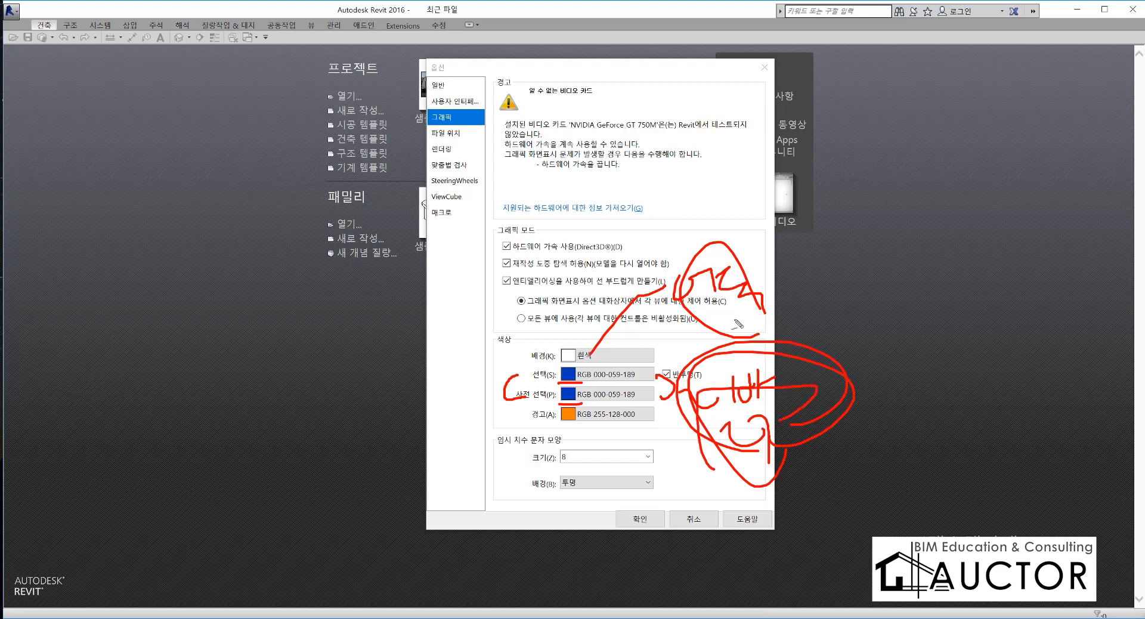
mouse_move(760, 313)
mouse_down()
mouse_move(775, 256)
mouse_move(734, 322)
mouse_up()
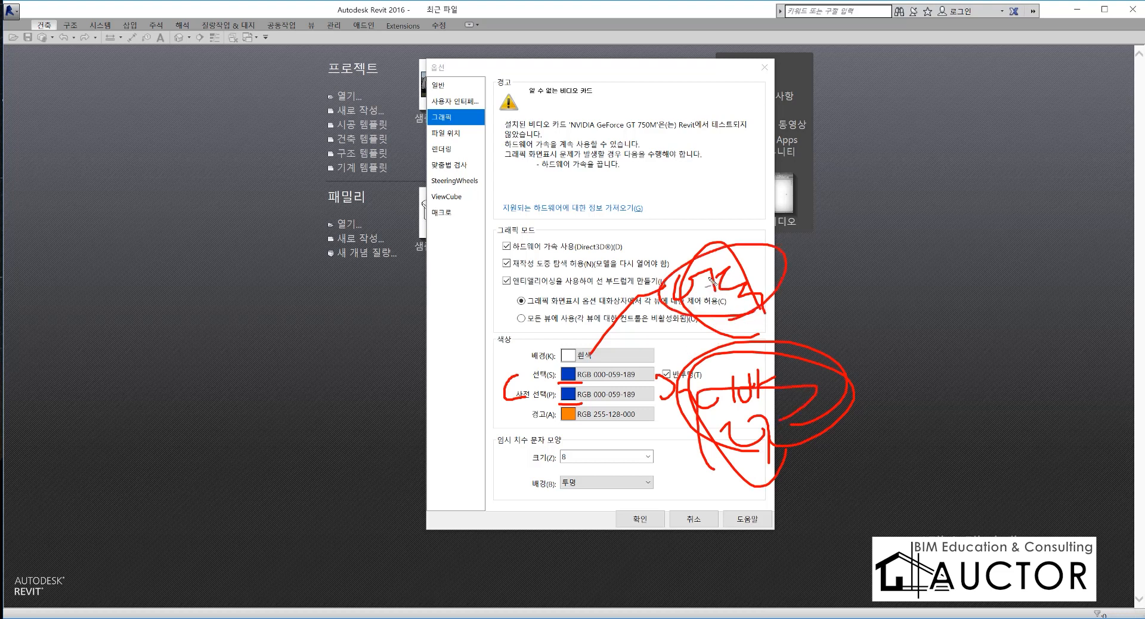
key(Escape)
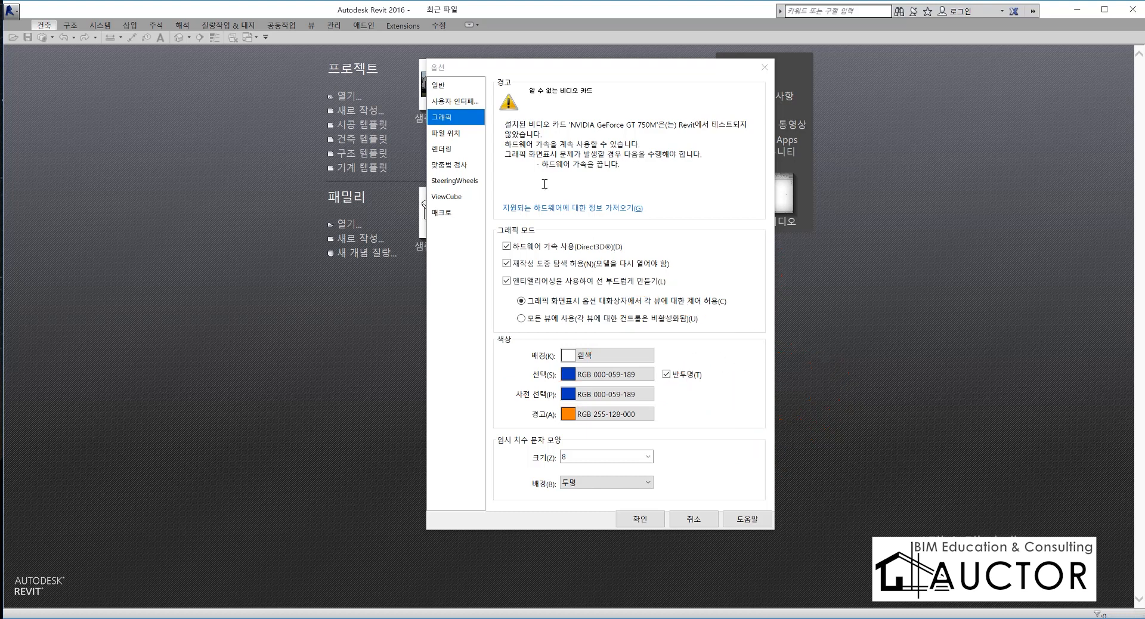
Display the file locations options page (파일 위치) and compare its project template list with the templates on the start page.
click(443, 149)
click(446, 133)
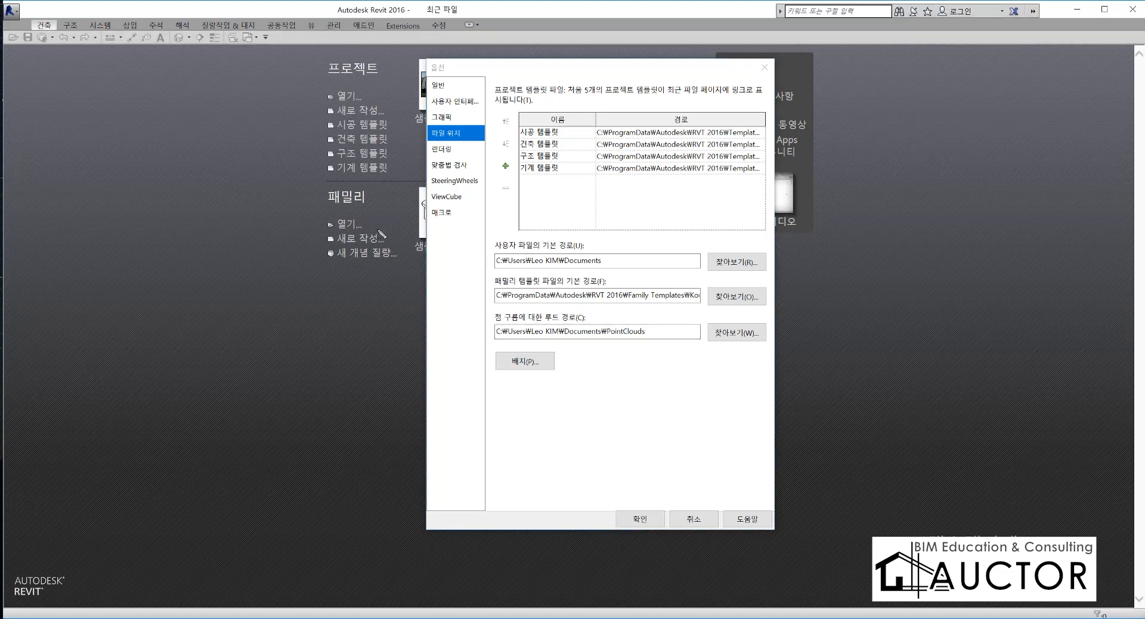
mouse_move(380, 183)
mouse_down()
mouse_move(319, 156)
mouse_move(346, 123)
mouse_move(376, 116)
mouse_move(402, 155)
mouse_move(391, 182)
mouse_up()
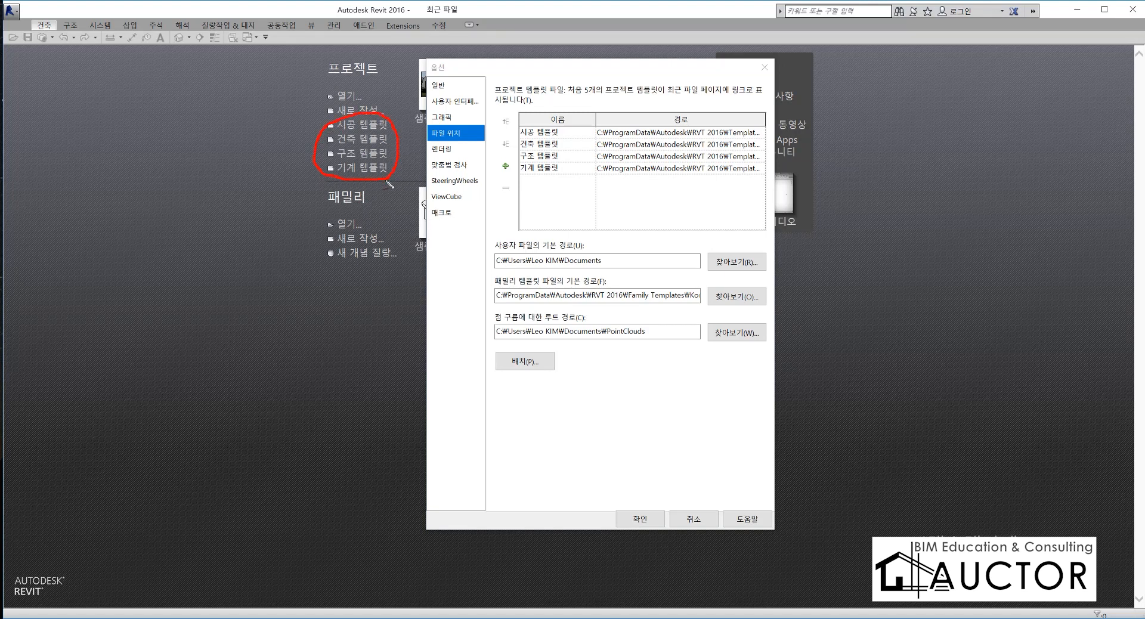
drag(398, 106, 310, 197)
drag(300, 121, 395, 202)
drag(657, 122, 582, 185)
drag(574, 134, 652, 197)
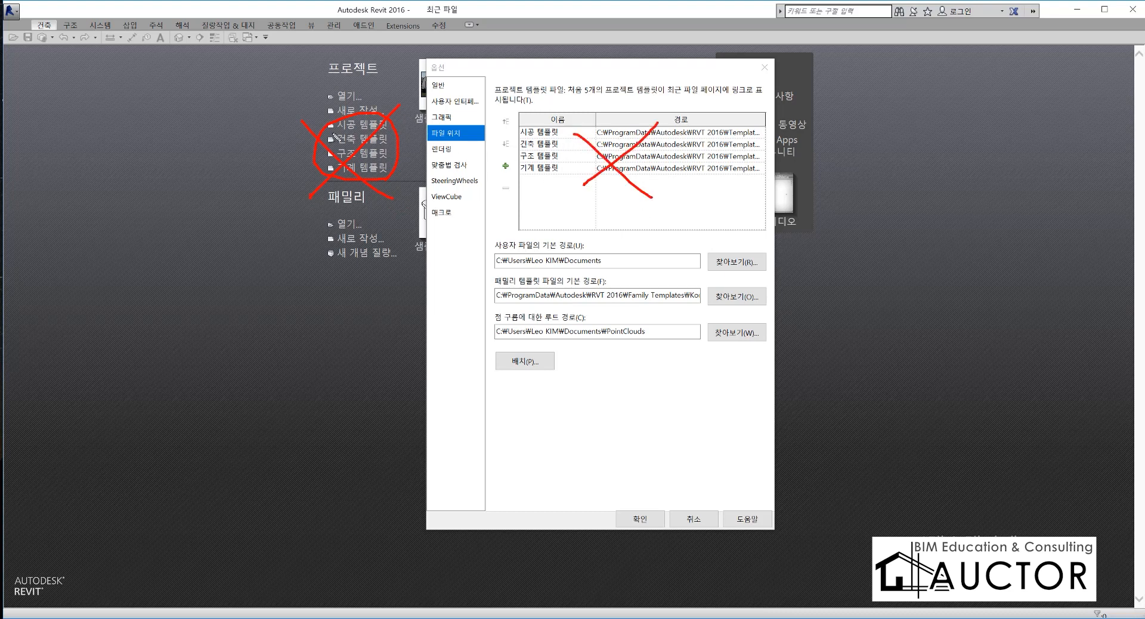
mouse_move(394, 137)
mouse_down()
mouse_move(531, 140)
mouse_move(528, 154)
mouse_move(405, 158)
mouse_move(422, 169)
mouse_up()
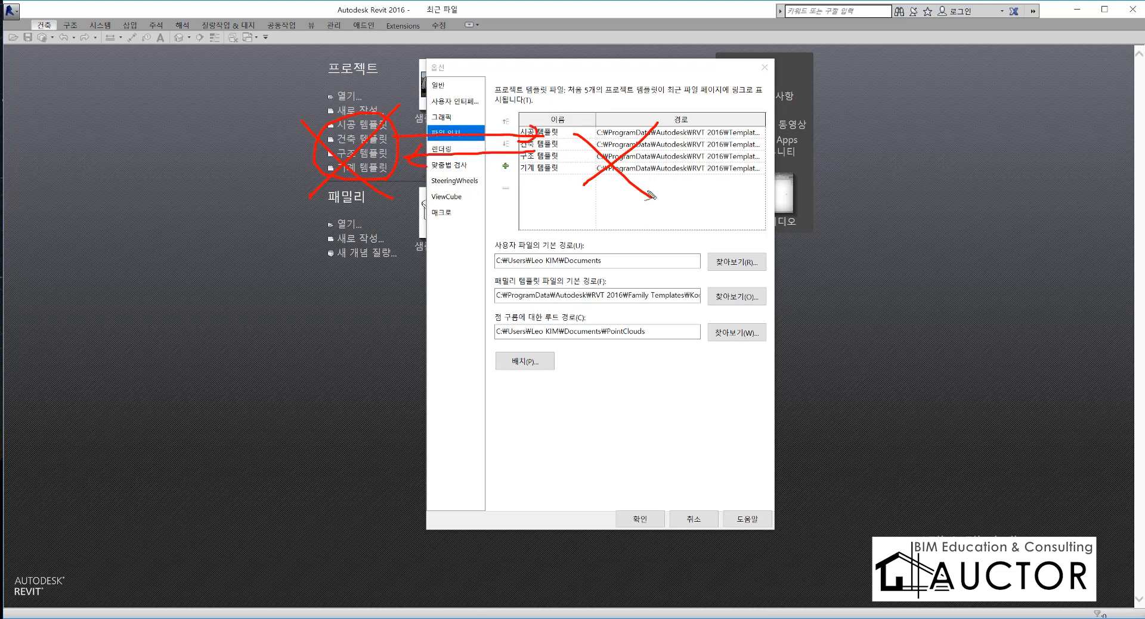
key(e)
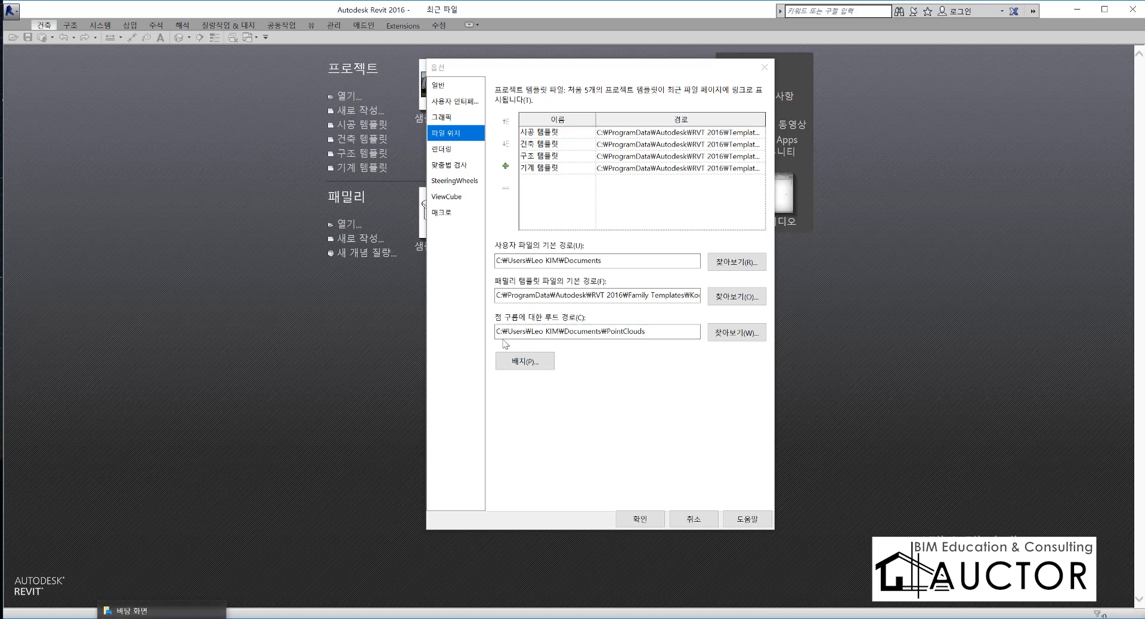
Browse the file path of the architectural template (건축 템플릿), view its folder hierarchy, and close the file browser without choosing a file.
click(658, 147)
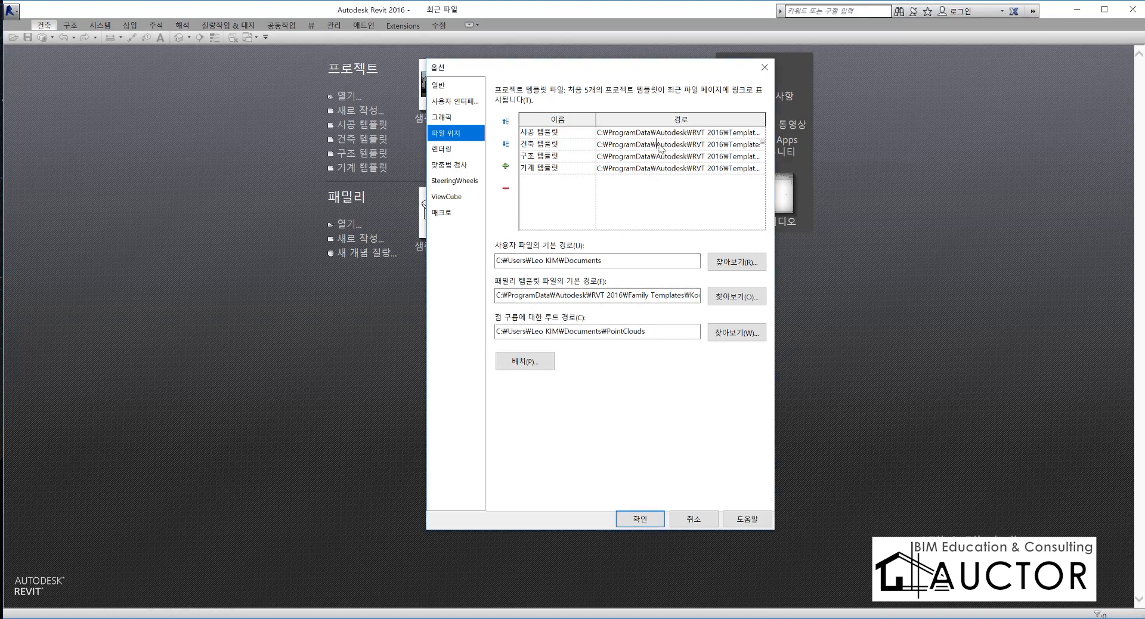
click(762, 142)
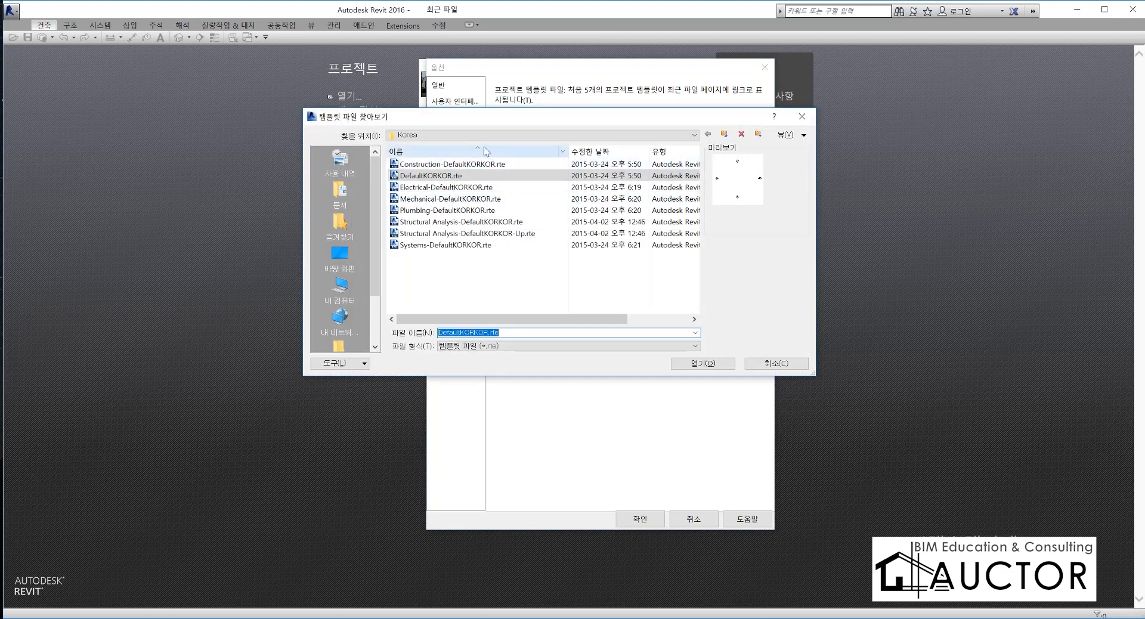
click(501, 136)
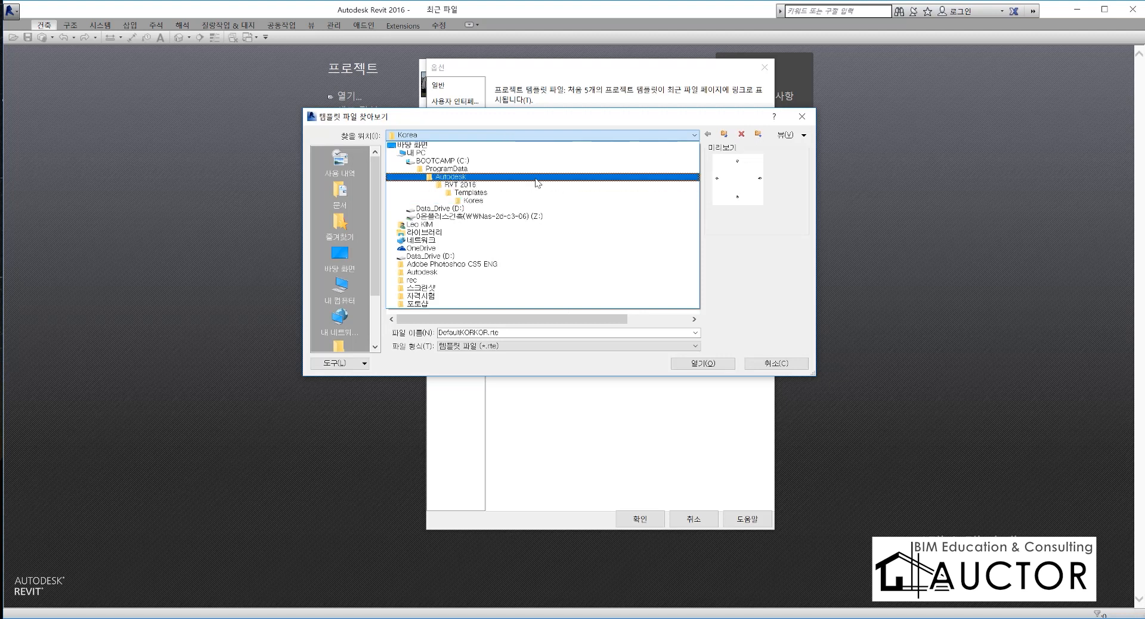
click(802, 116)
click(802, 116)
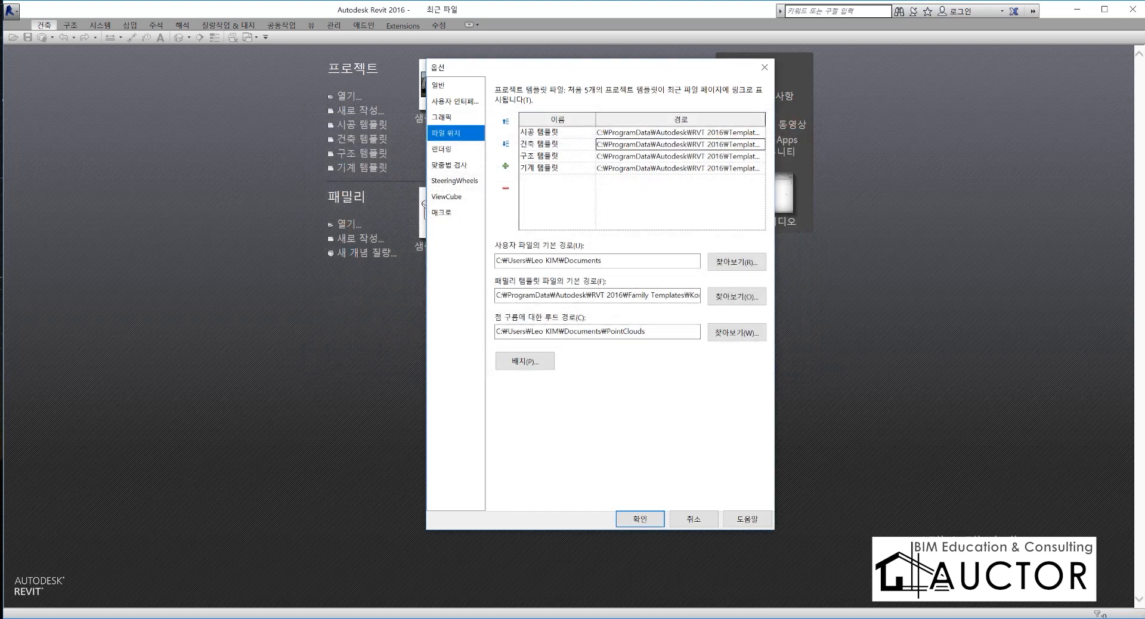
Switch to File Explorer and open the BOOTCAMP (C:) drive from the computer's drive list.
click(170, 617)
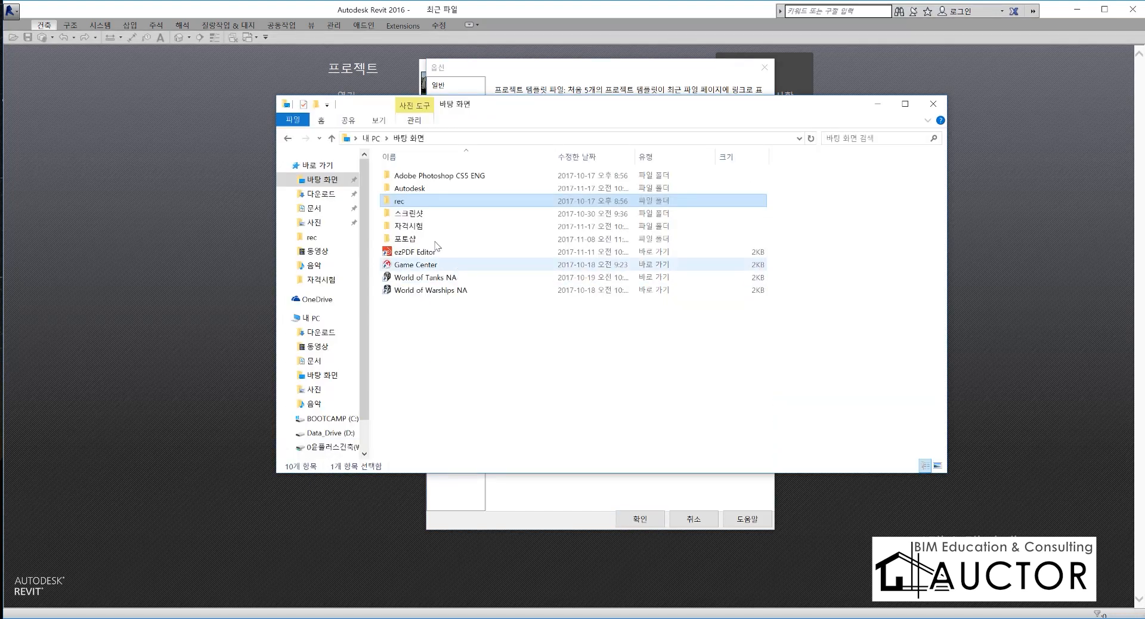
click(324, 179)
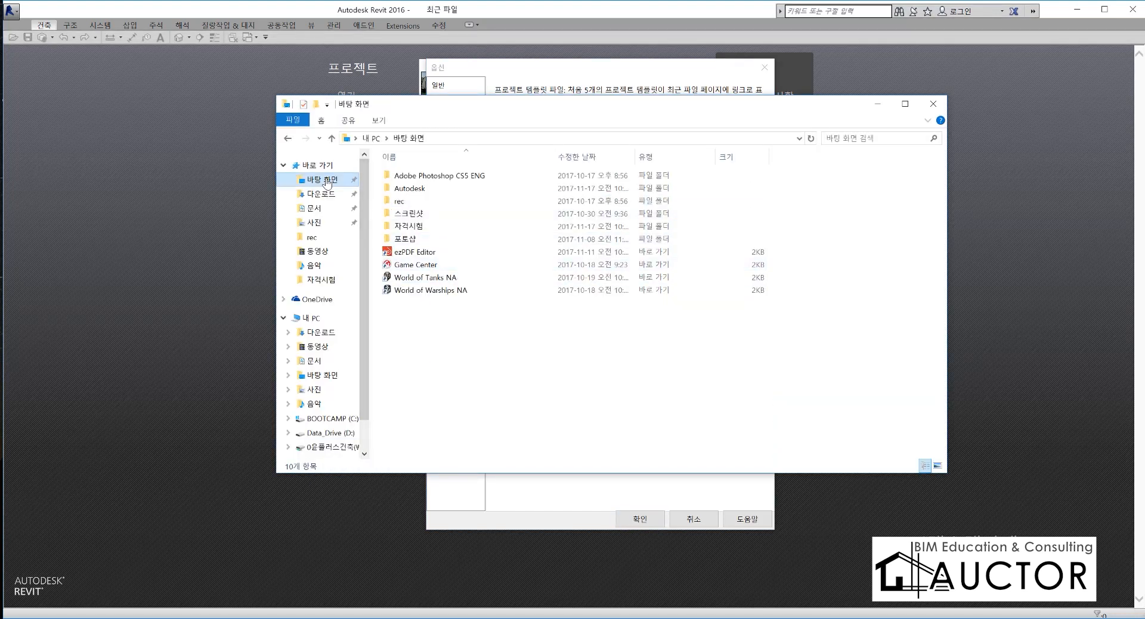
click(308, 318)
drag(586, 113, 516, 174)
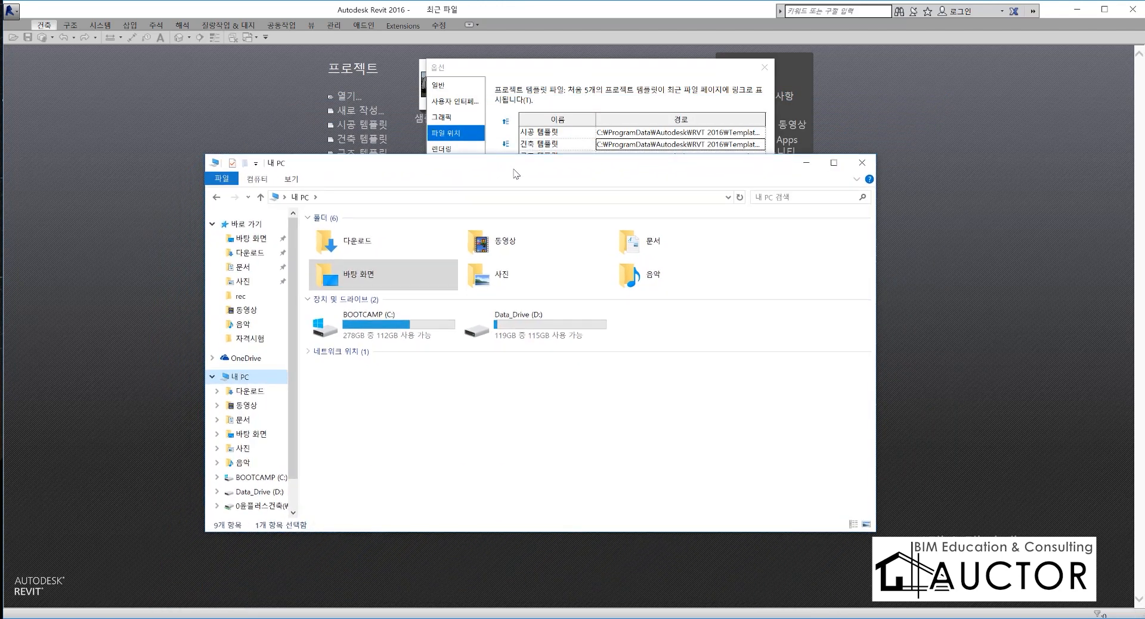
double_click(370, 326)
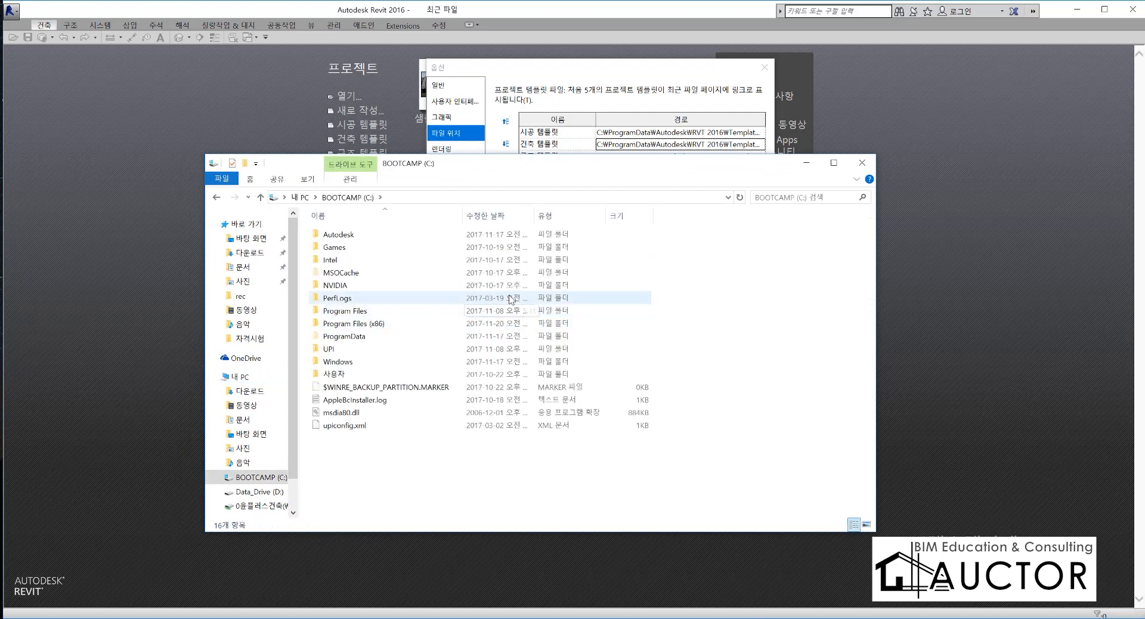
View the hidden items display option (숨긴 항목) for the C: drive and open the ProgramData folder.
click(388, 337)
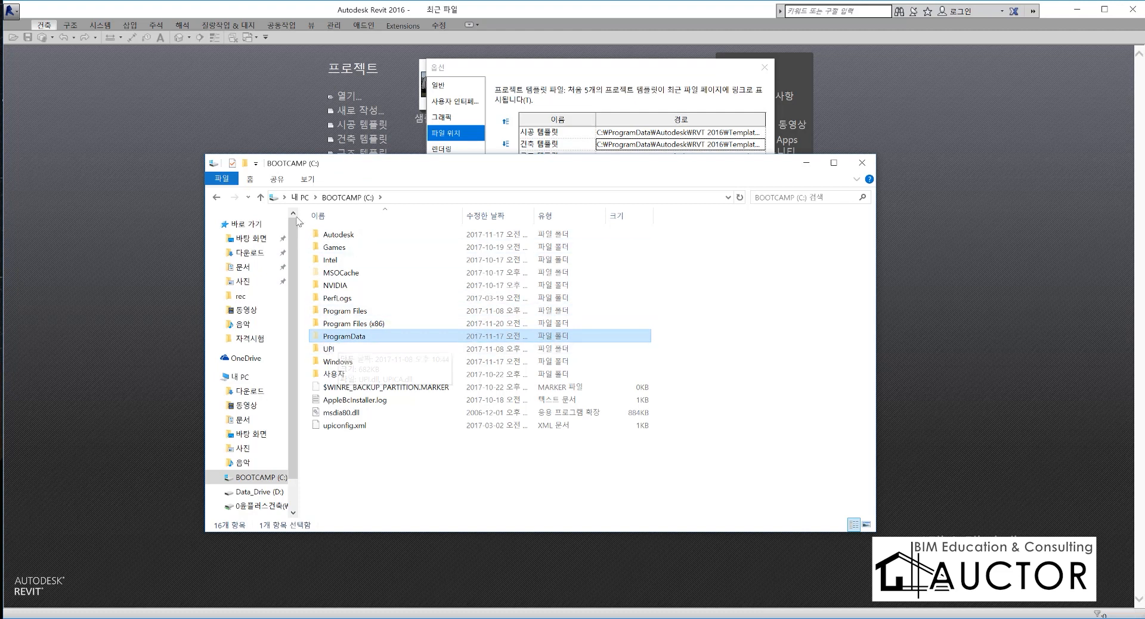
click(310, 181)
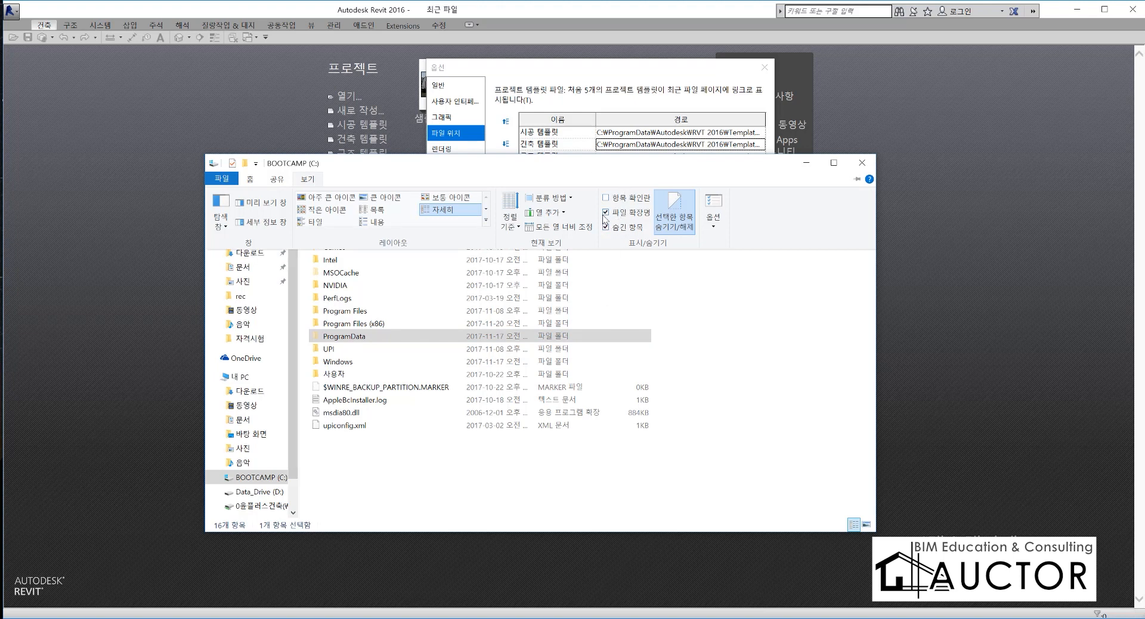
click(344, 337)
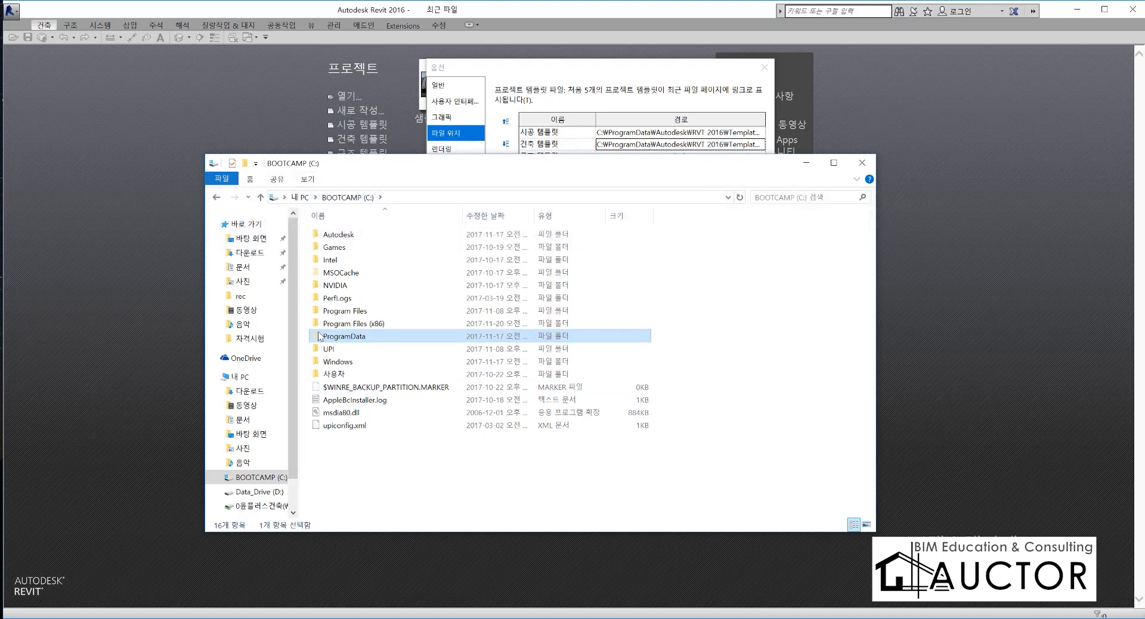
double_click(345, 337)
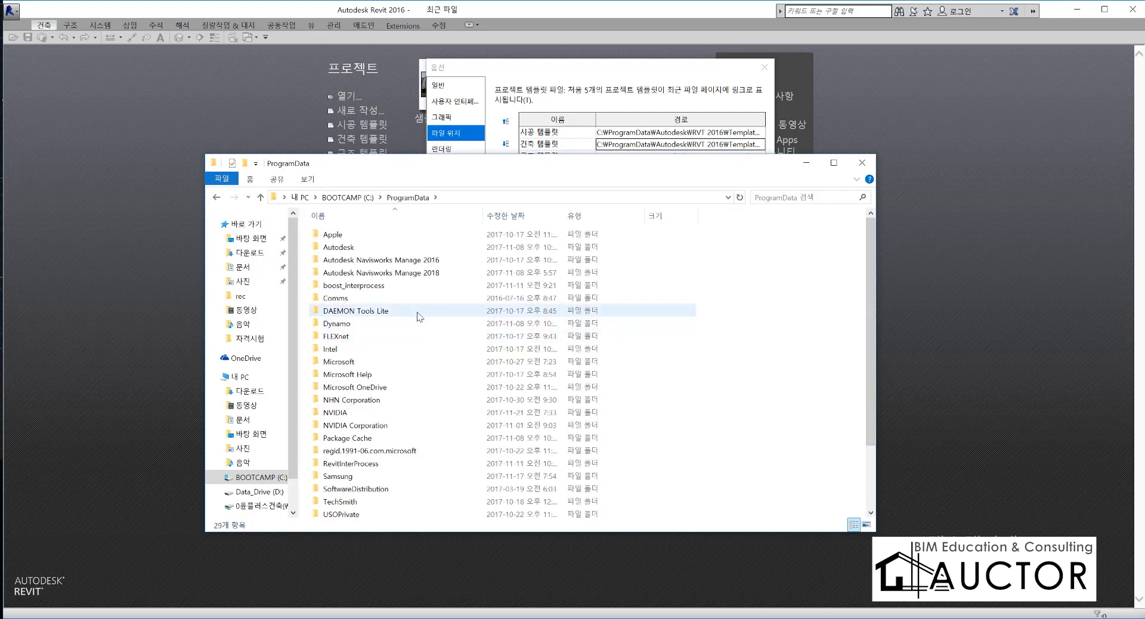
Open the Autodesk folder inside ProgramData and go into its RVT 2016 subfolder.
scroll(399, 296, down, 2)
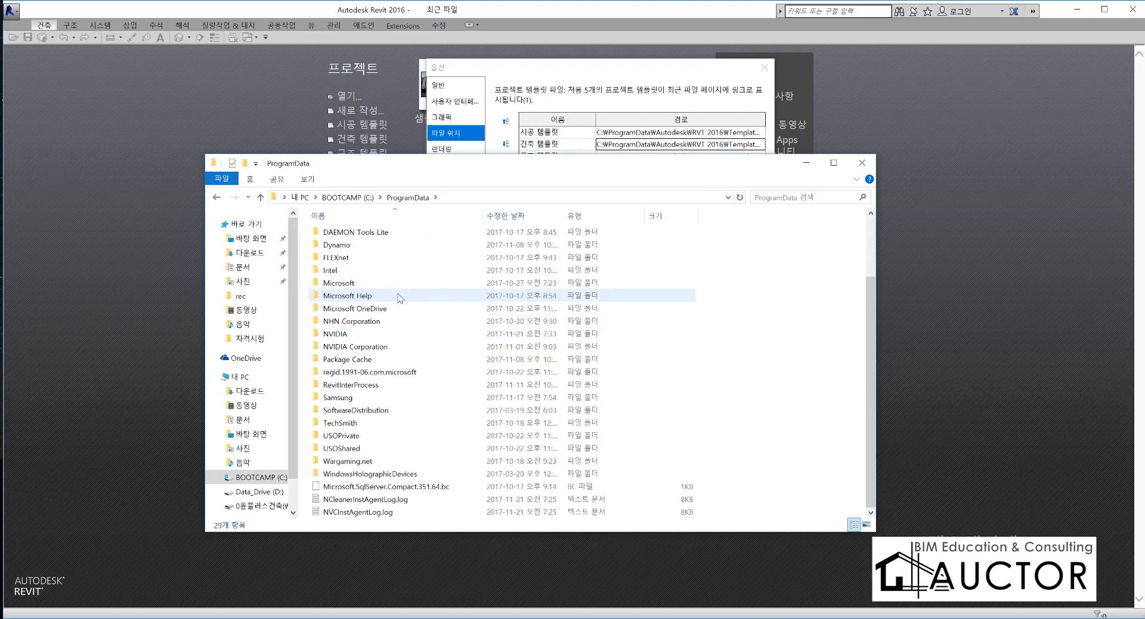
scroll(399, 296, up, 2)
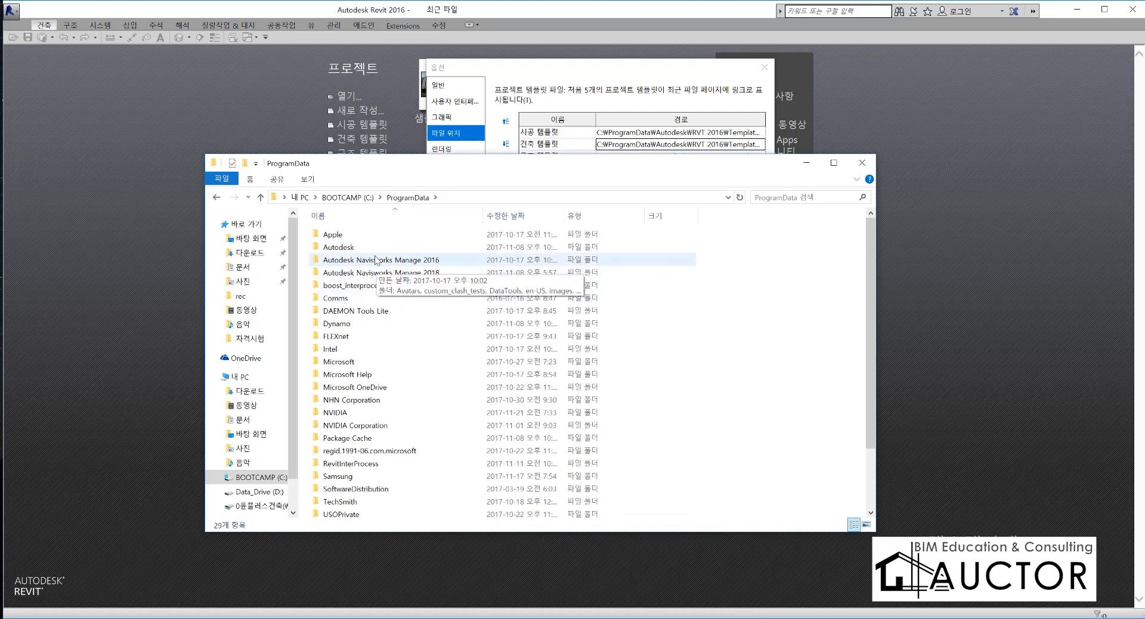
double_click(374, 249)
click(374, 249)
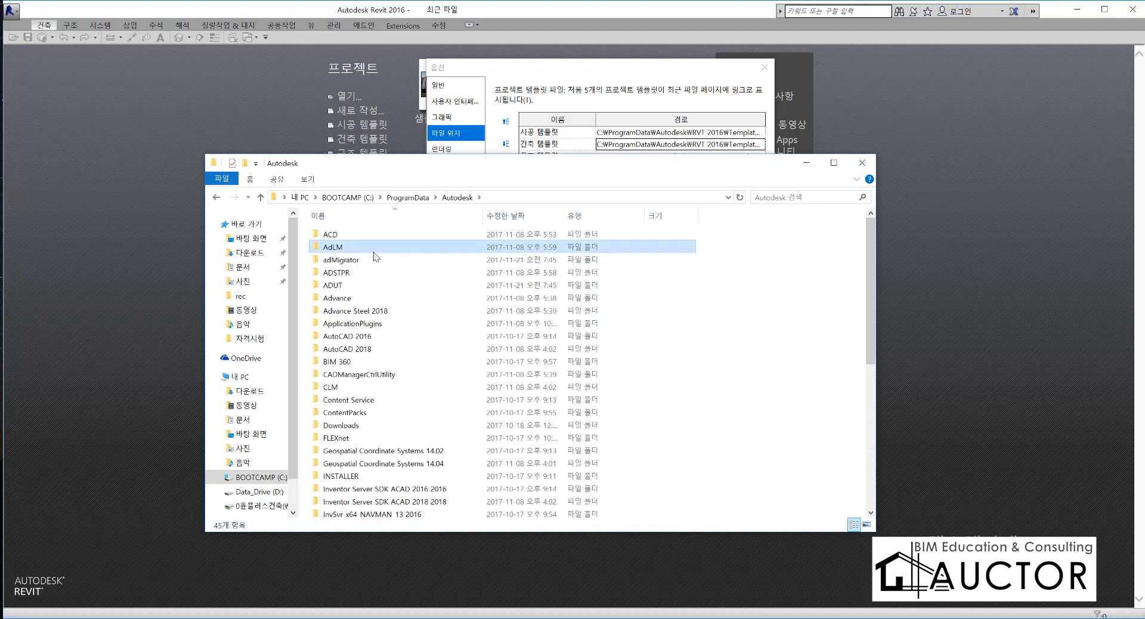
scroll(399, 343, down, 7)
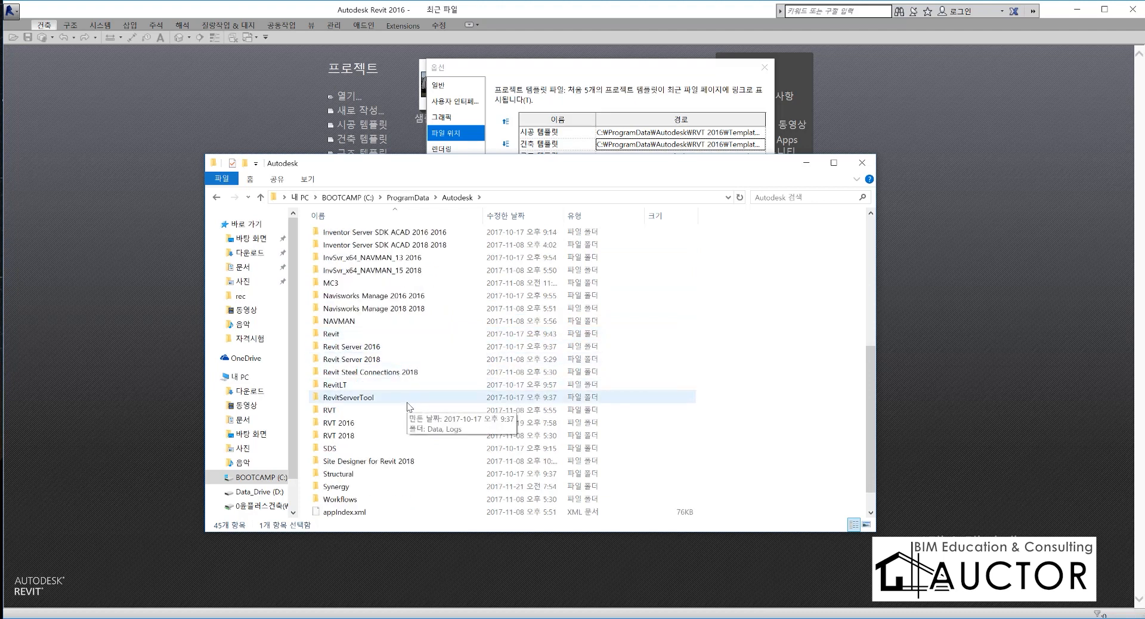
scroll(408, 407, down, 1)
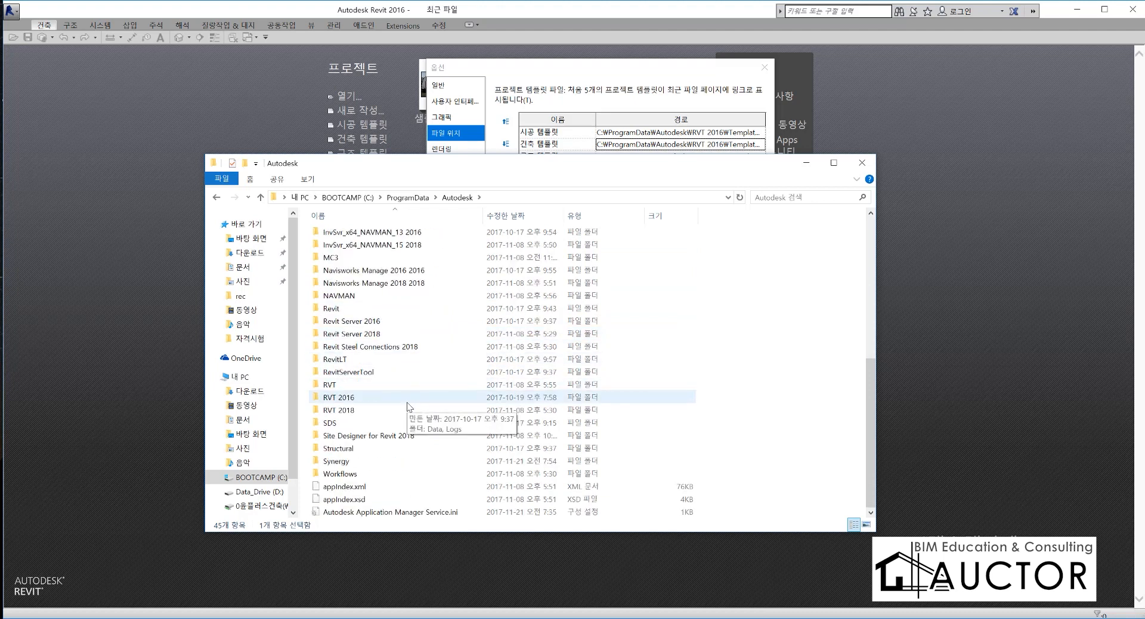
click(393, 400)
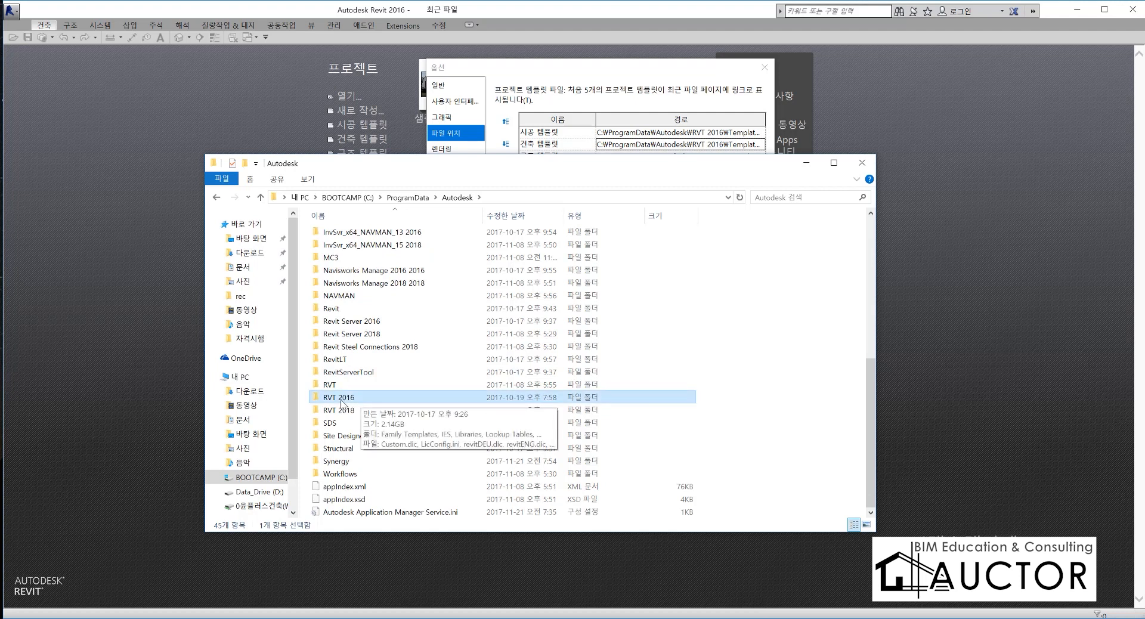
double_click(341, 398)
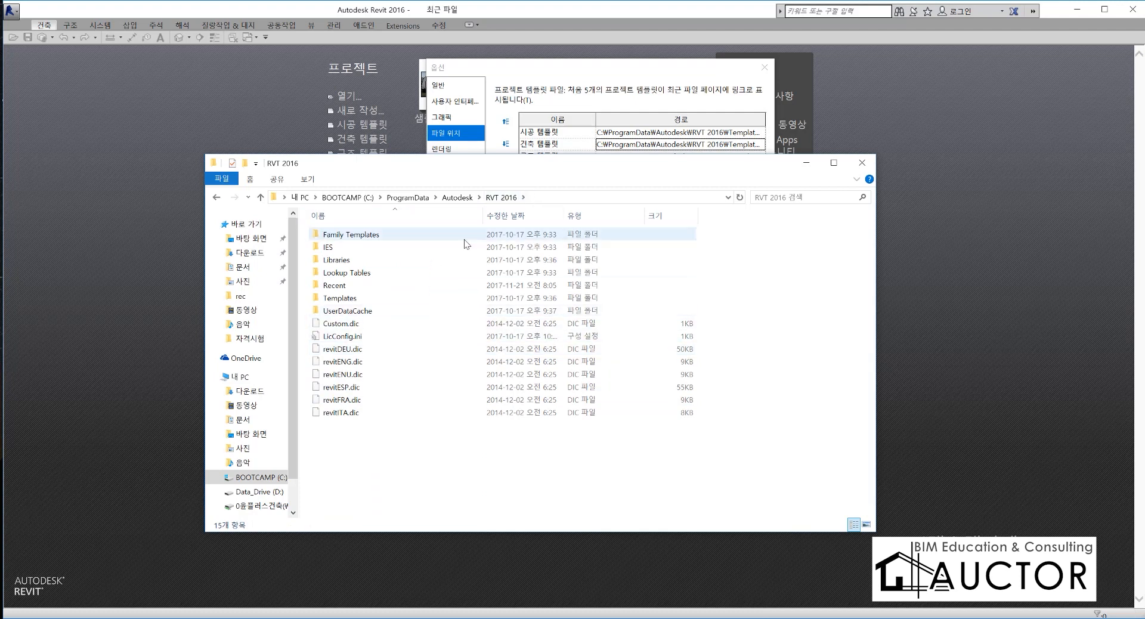
Open the Korea folder under Templates, select DefaultKORKOR.rte among the template files, and close File Explorer.
click(344, 300)
double_click(352, 301)
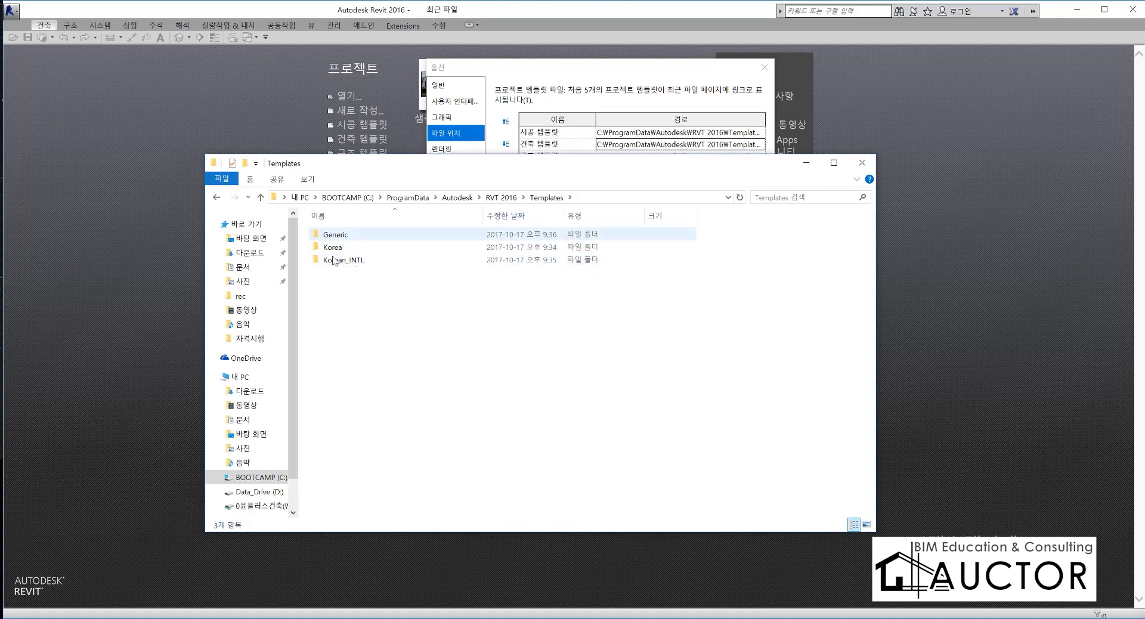
double_click(372, 250)
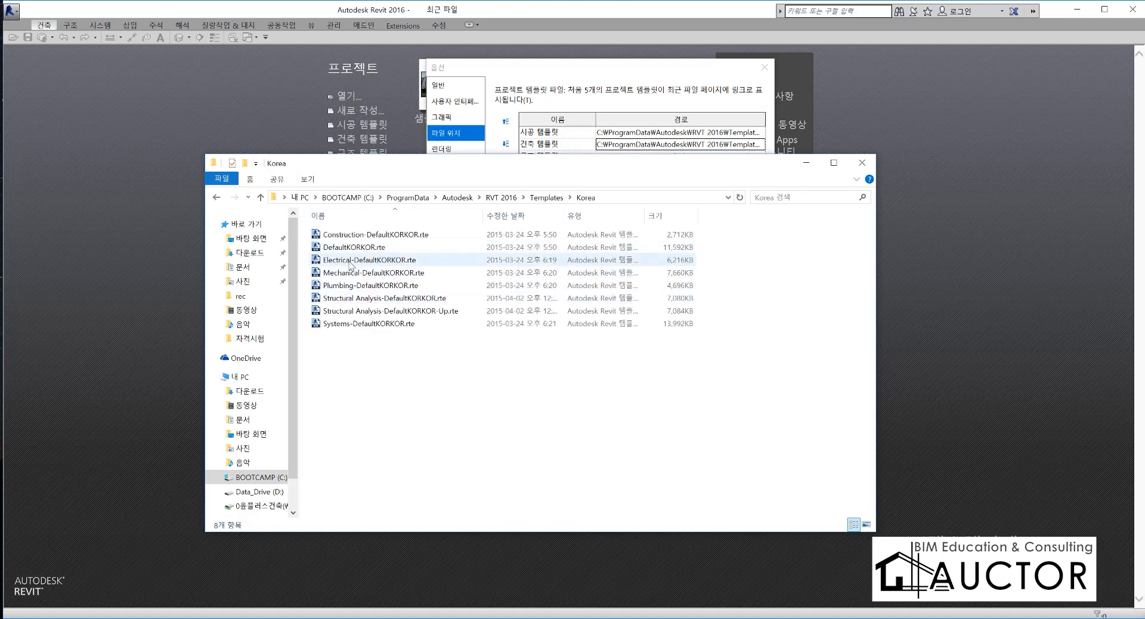
click(364, 248)
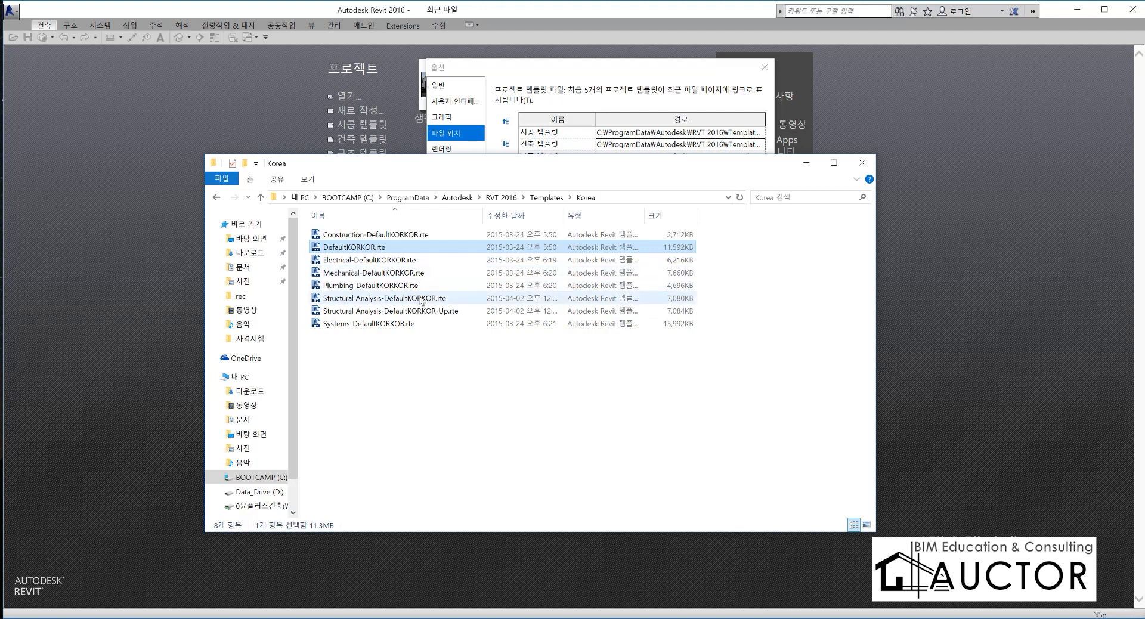
click(866, 168)
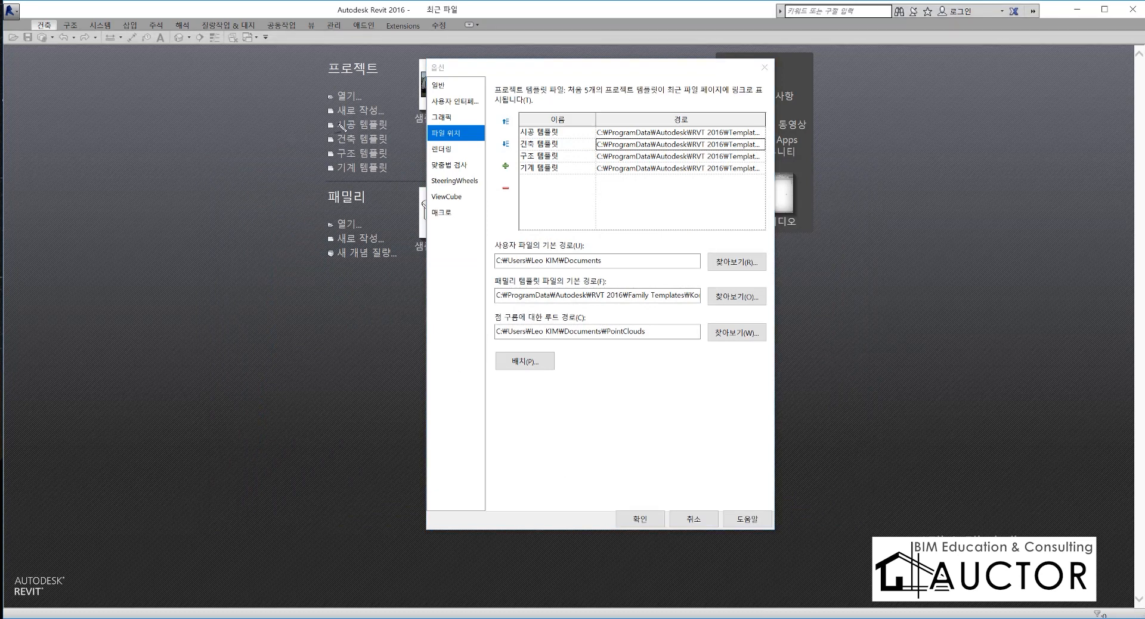
mouse_move(360, 184)
mouse_down()
mouse_move(328, 170)
mouse_move(376, 110)
mouse_up()
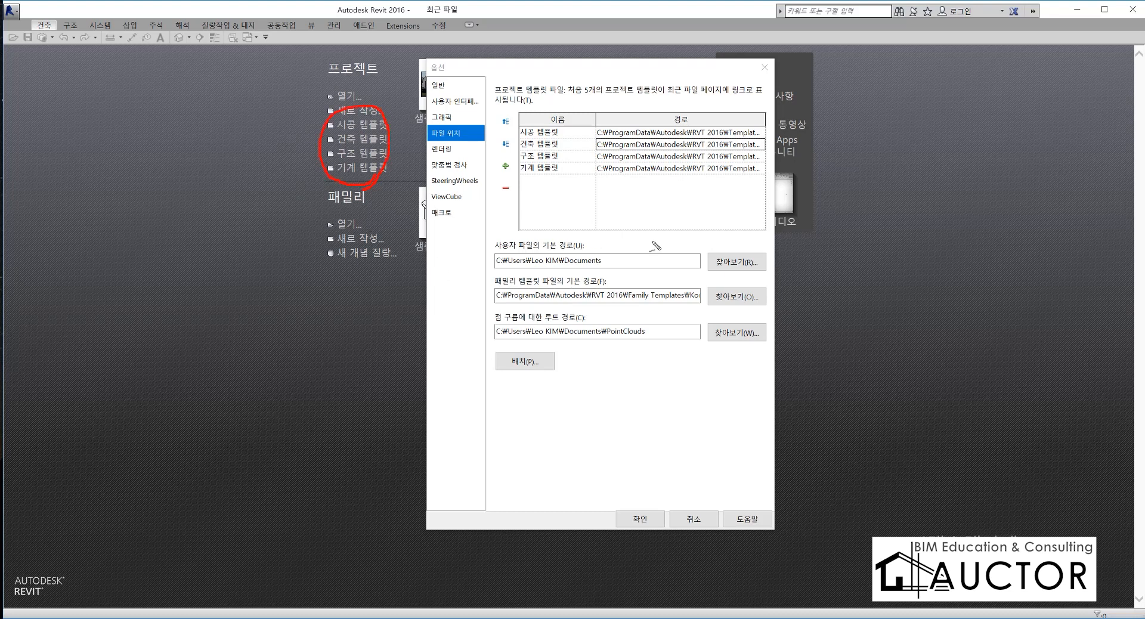
mouse_move(773, 302)
mouse_down()
mouse_move(709, 305)
mouse_move(752, 280)
mouse_move(758, 311)
mouse_up()
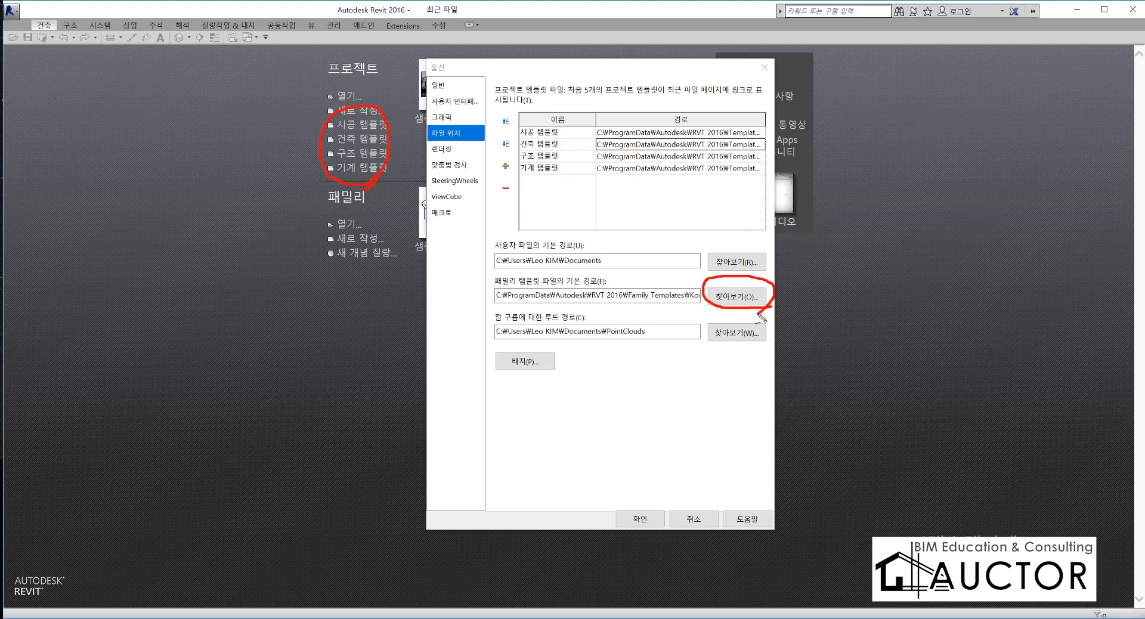
mouse_move(558, 378)
mouse_down()
mouse_move(573, 341)
mouse_move(520, 406)
mouse_up()
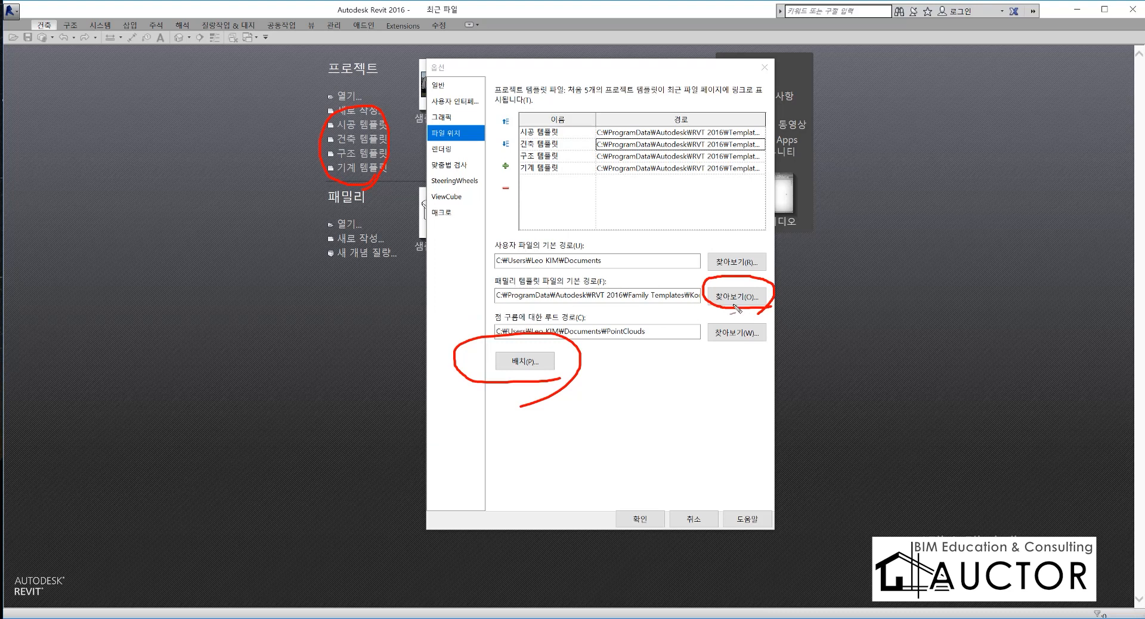
key(Escape)
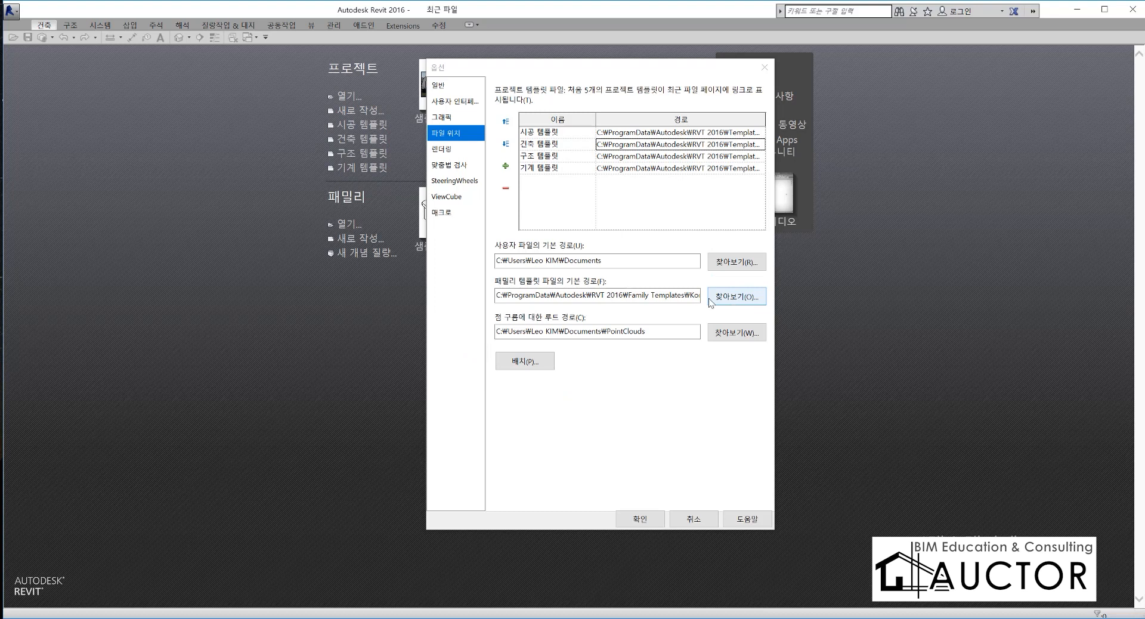
Browse the default path for family template files, view the Korean folder's location in the hierarchy, and cancel the folder browser.
click(747, 302)
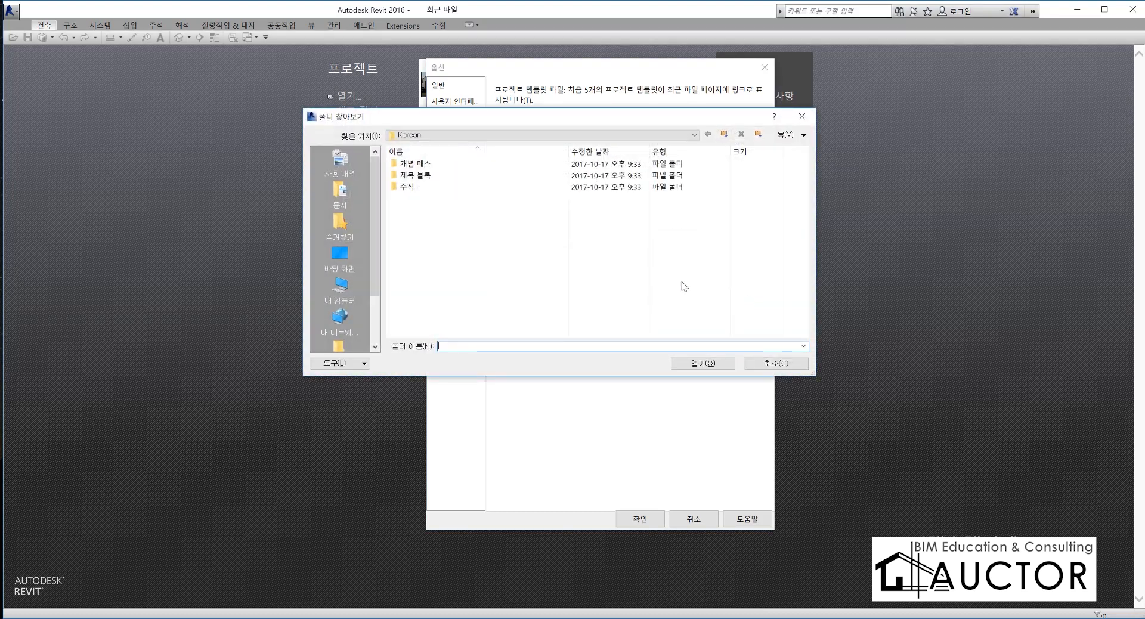
click(491, 137)
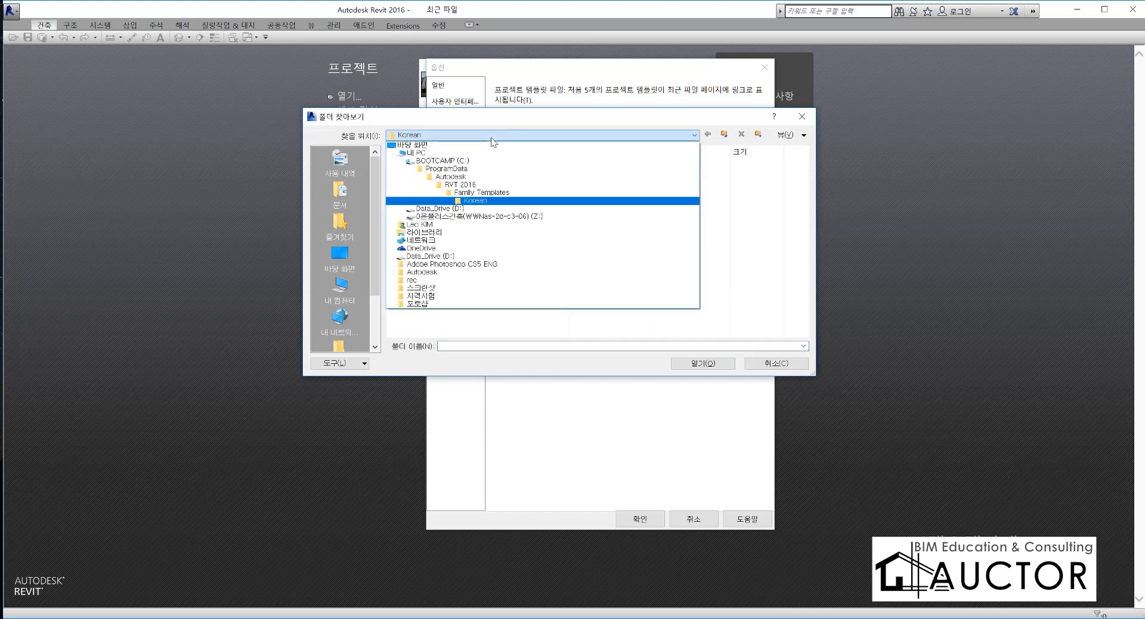
click(774, 369)
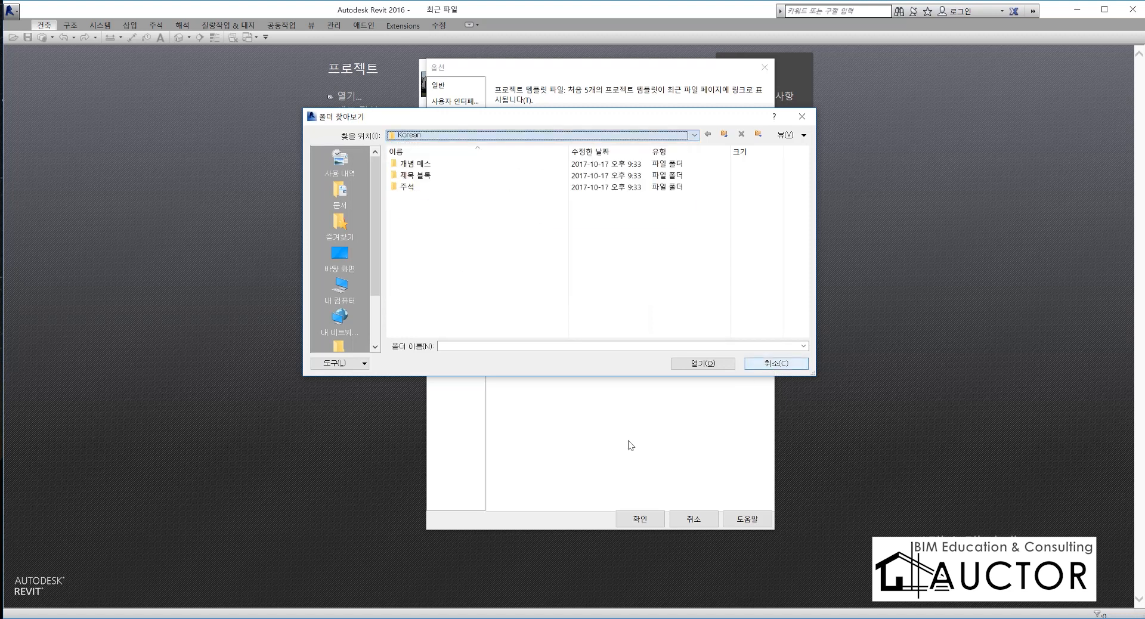
click(775, 363)
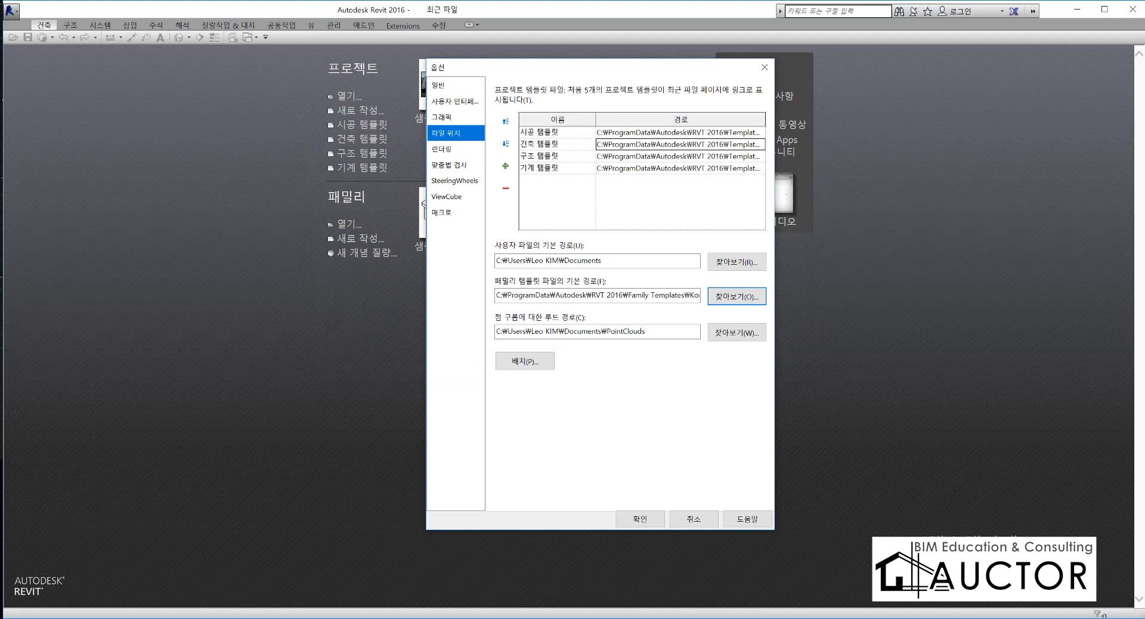
Switch to File Explorer and go to the RVT 2016 folder under ProgramData\Autodesk on the BOOTCAMP (C:) drive.
key(super+e)
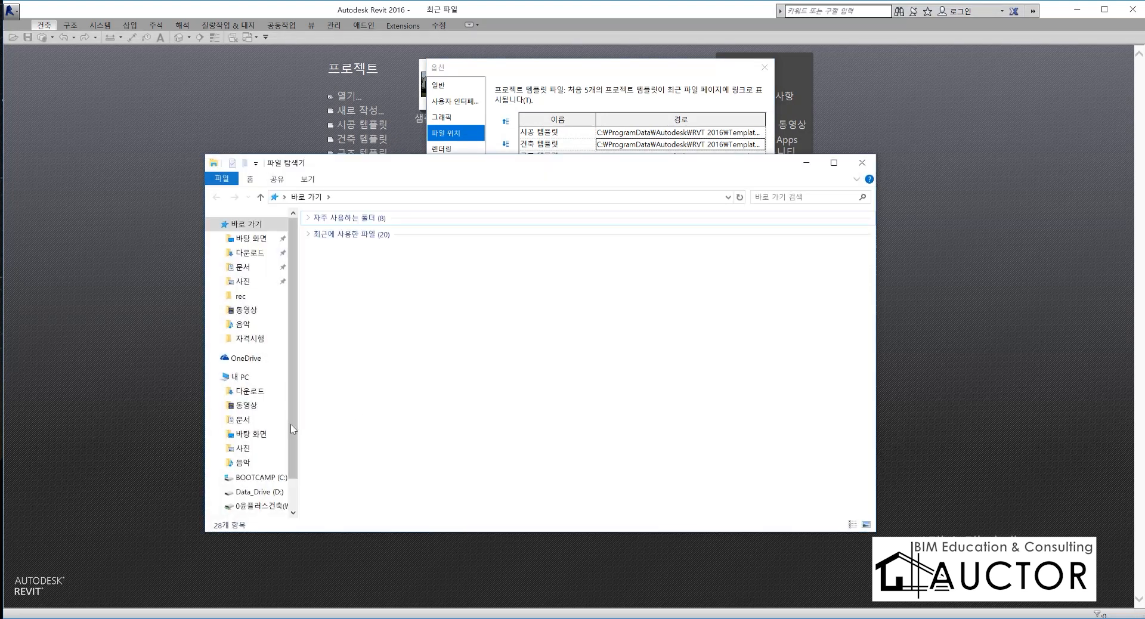
click(265, 378)
double_click(412, 325)
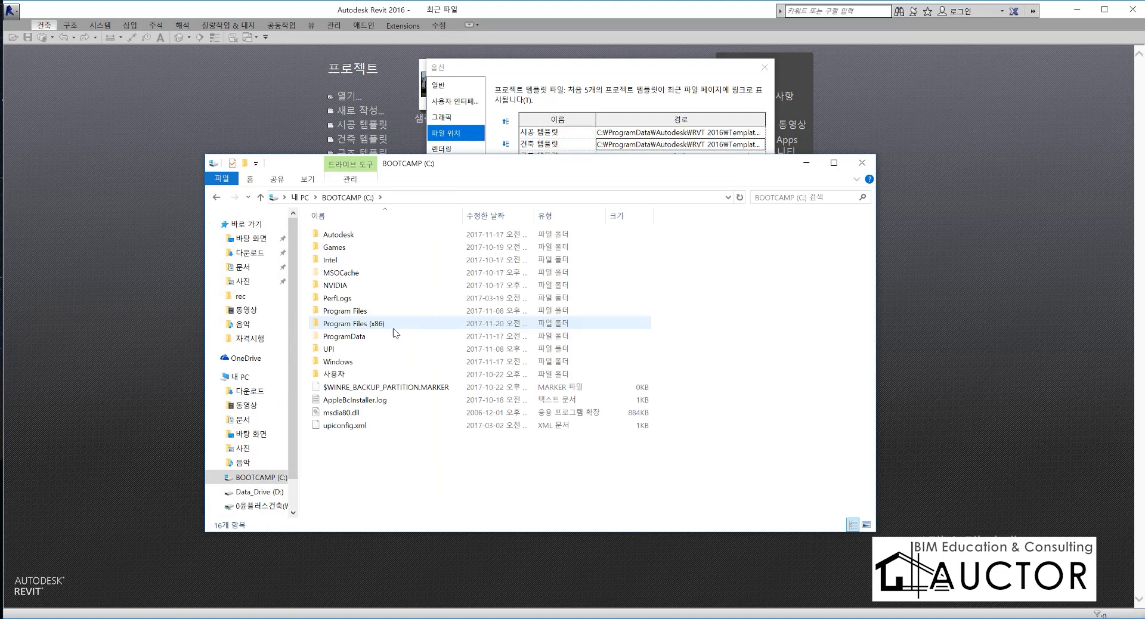
double_click(358, 337)
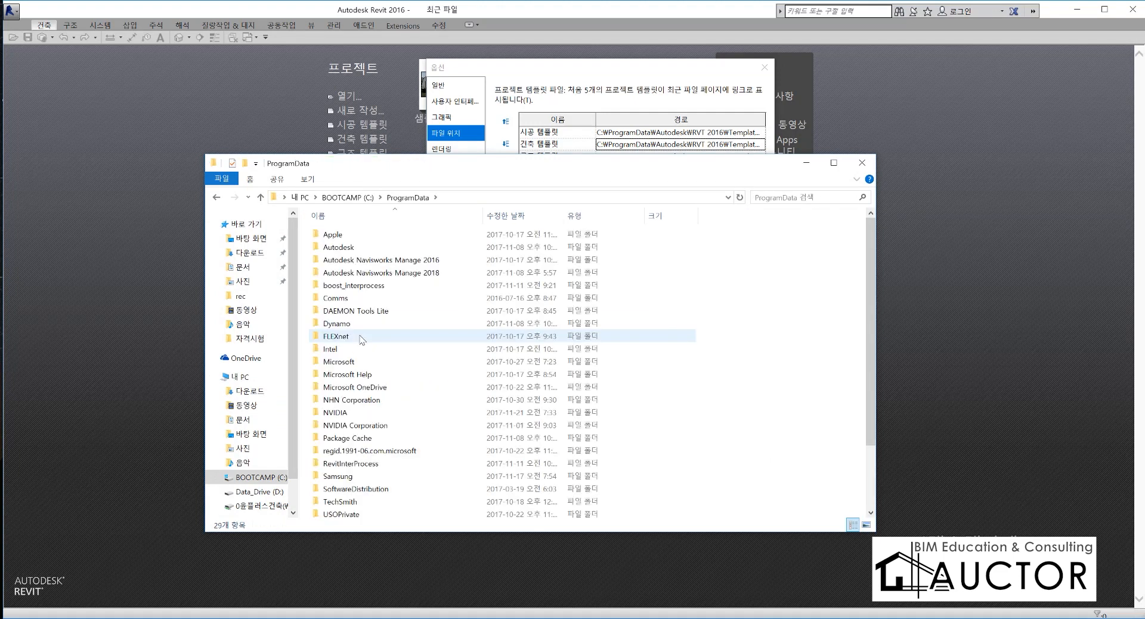
double_click(367, 248)
scroll(399, 335, down, 7)
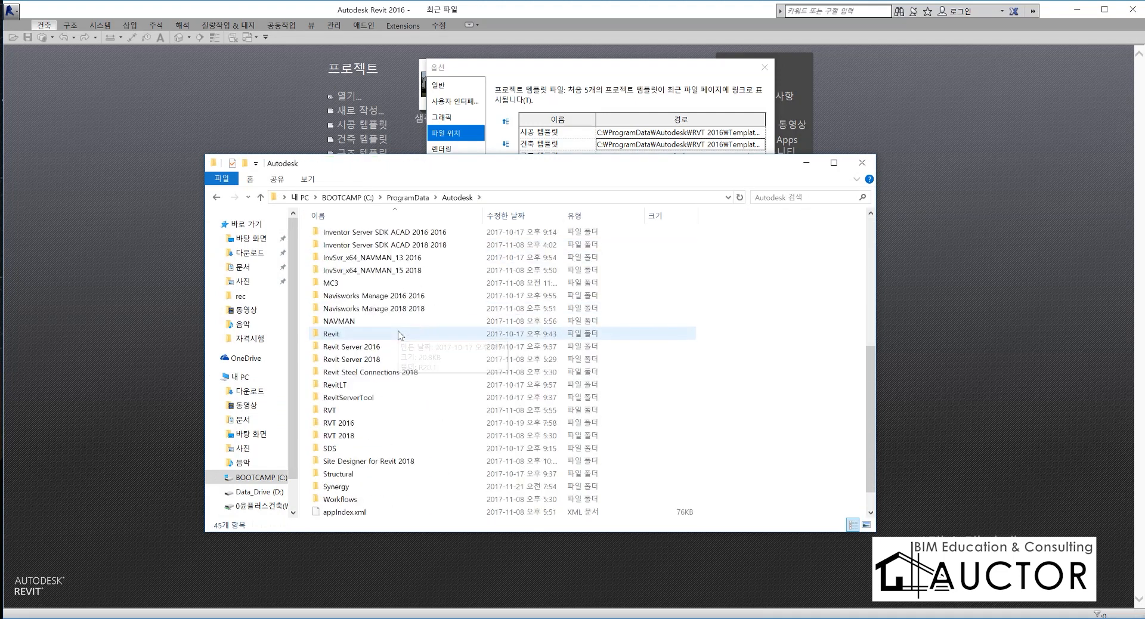
double_click(355, 399)
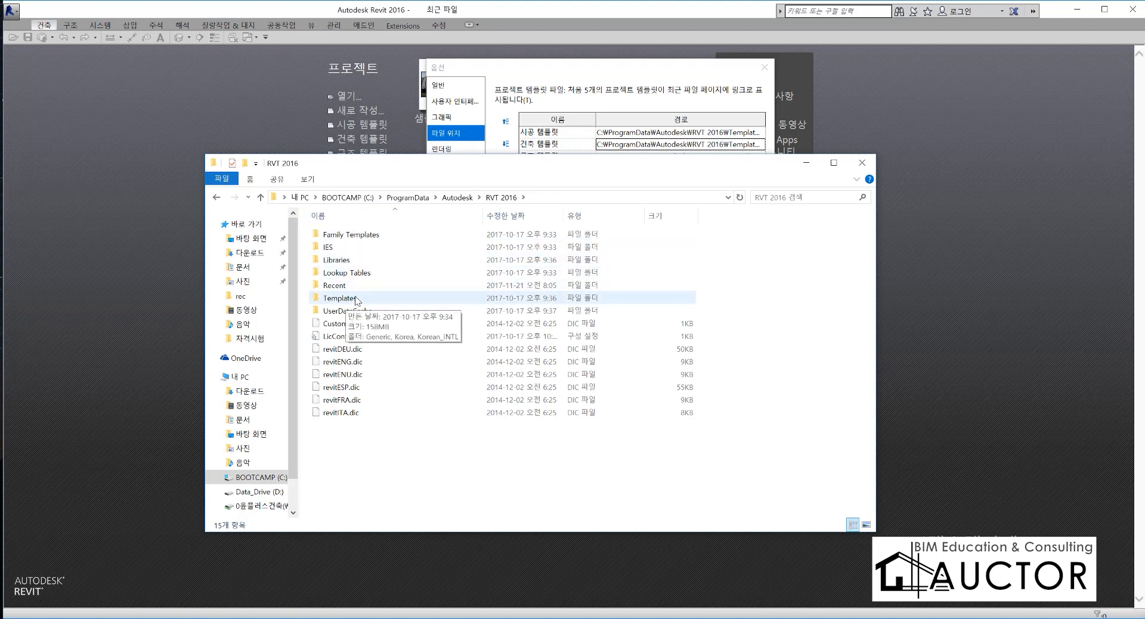
Open the Korean folder under Family Templates, look through its .rft family template files, and close File Explorer.
double_click(367, 236)
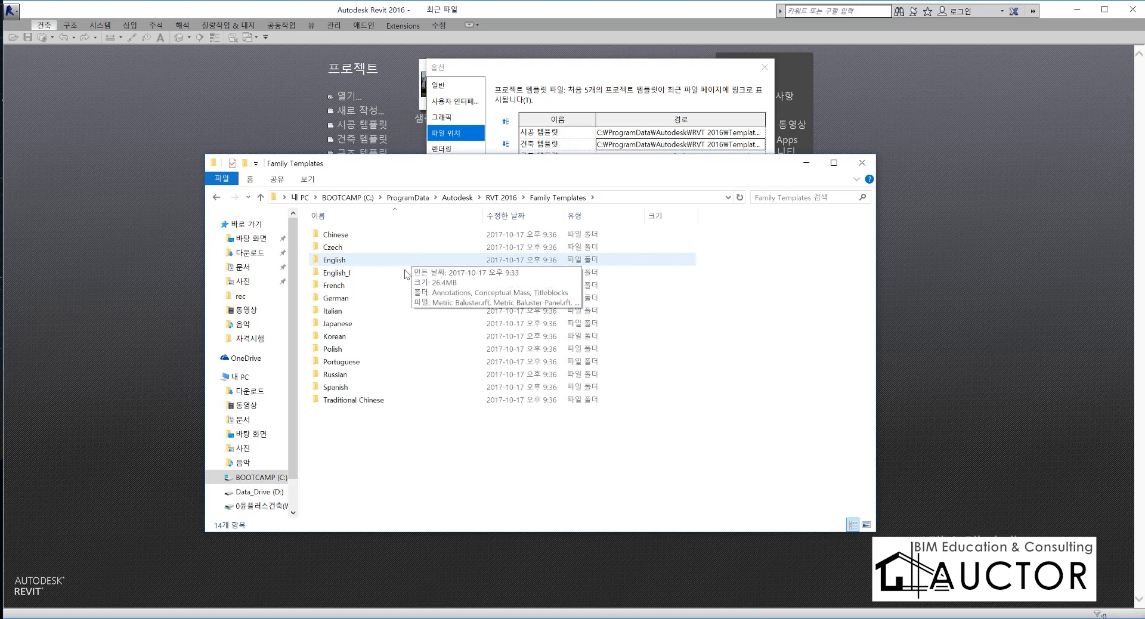
double_click(374, 337)
scroll(387, 320, down, 20)
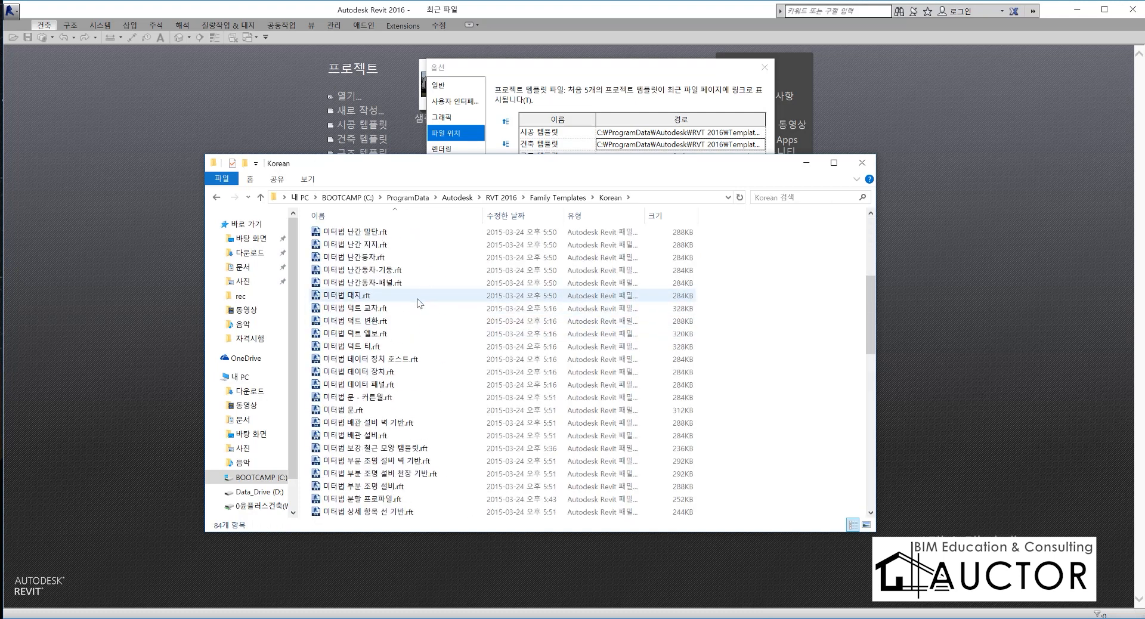
scroll(410, 434, up, 20)
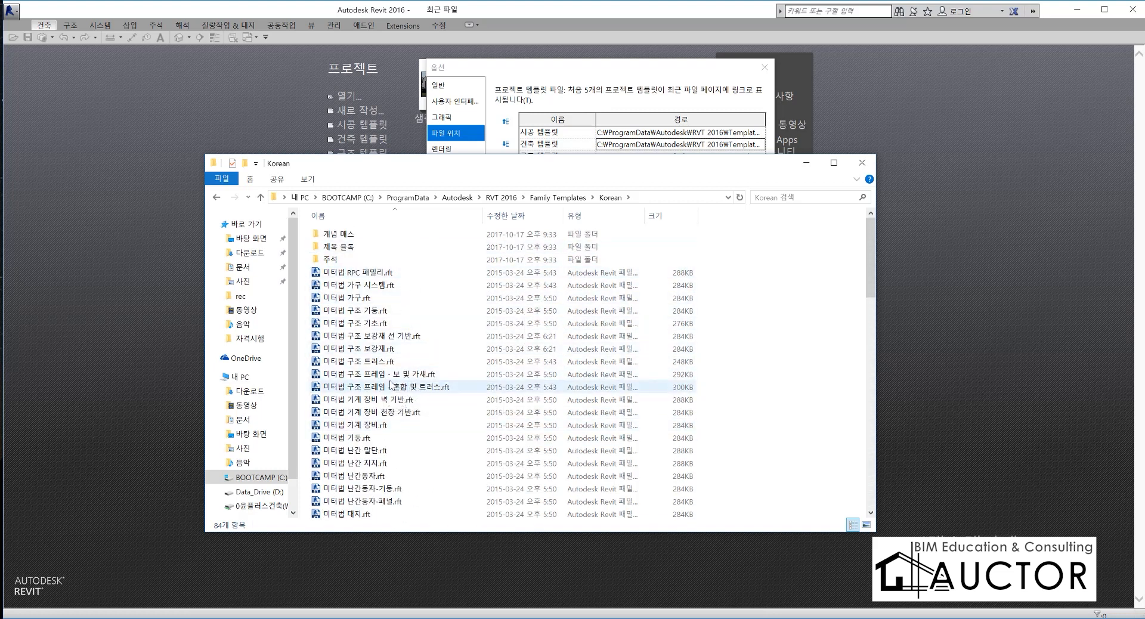
scroll(433, 346, down, 15)
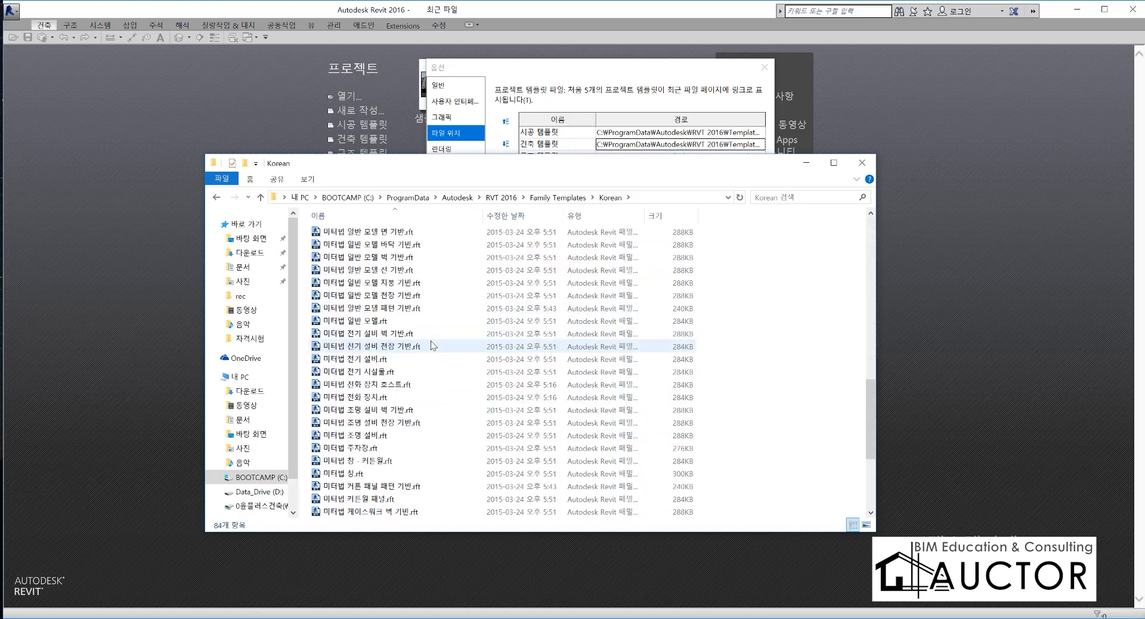
scroll(433, 346, down, 5)
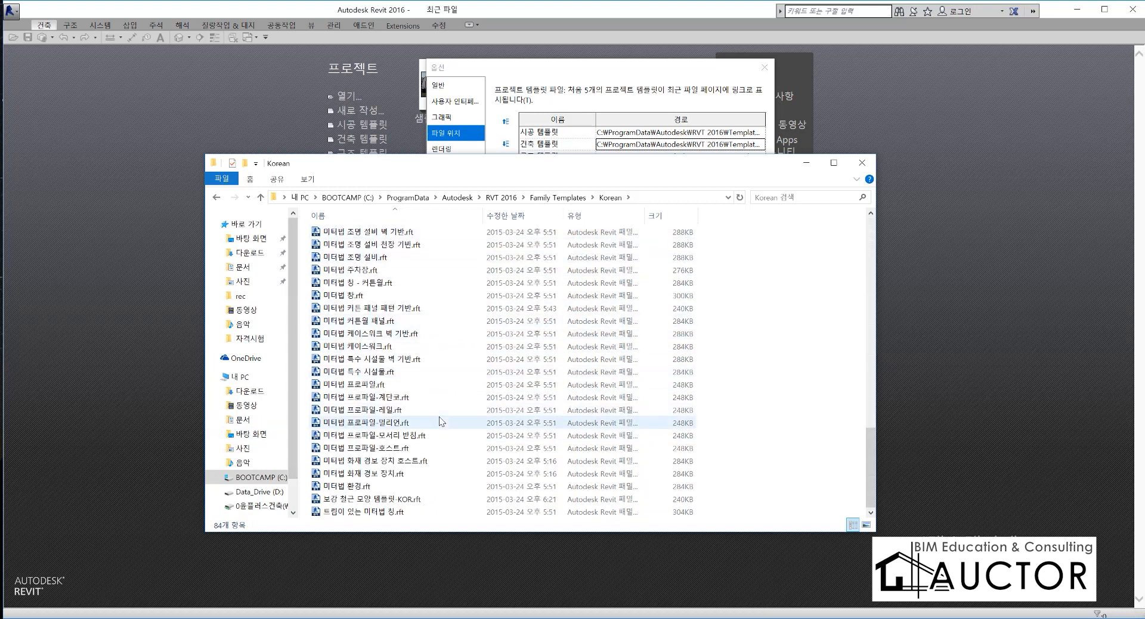
click(862, 163)
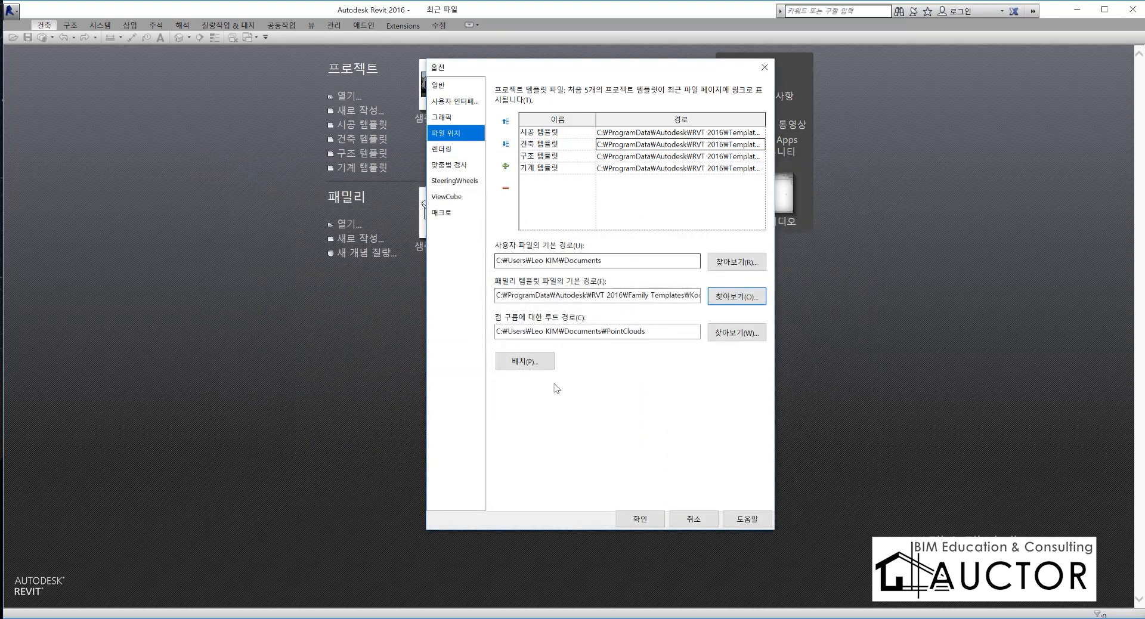
Open the library places (배치) settings, view where the Metric Library's Korea folder is located, and cancel the folder browser.
click(524, 361)
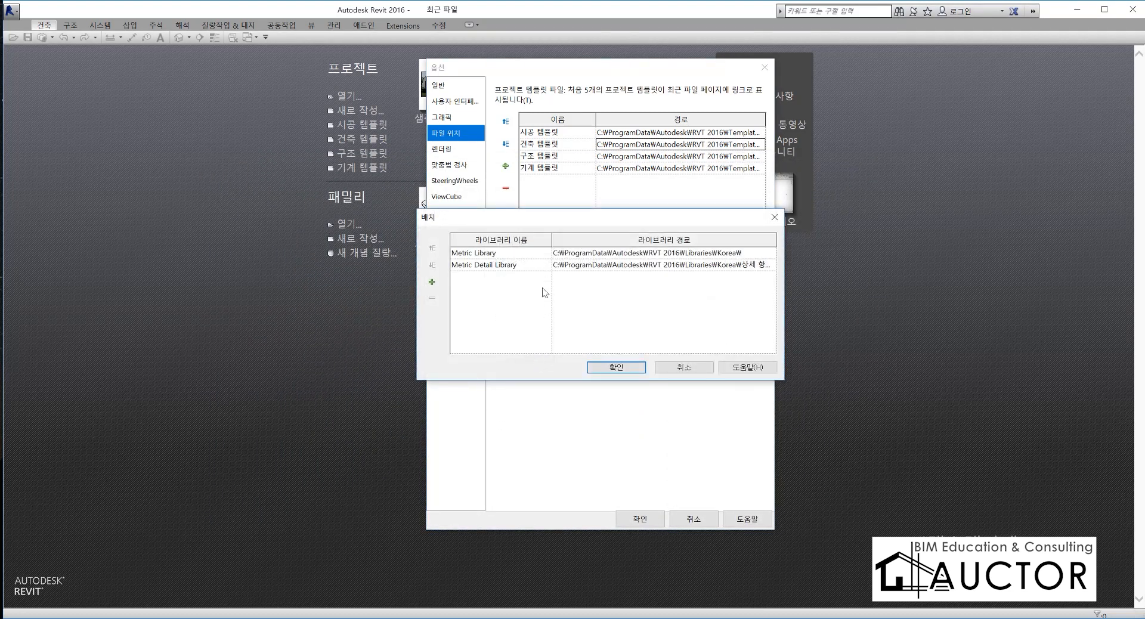
click(753, 258)
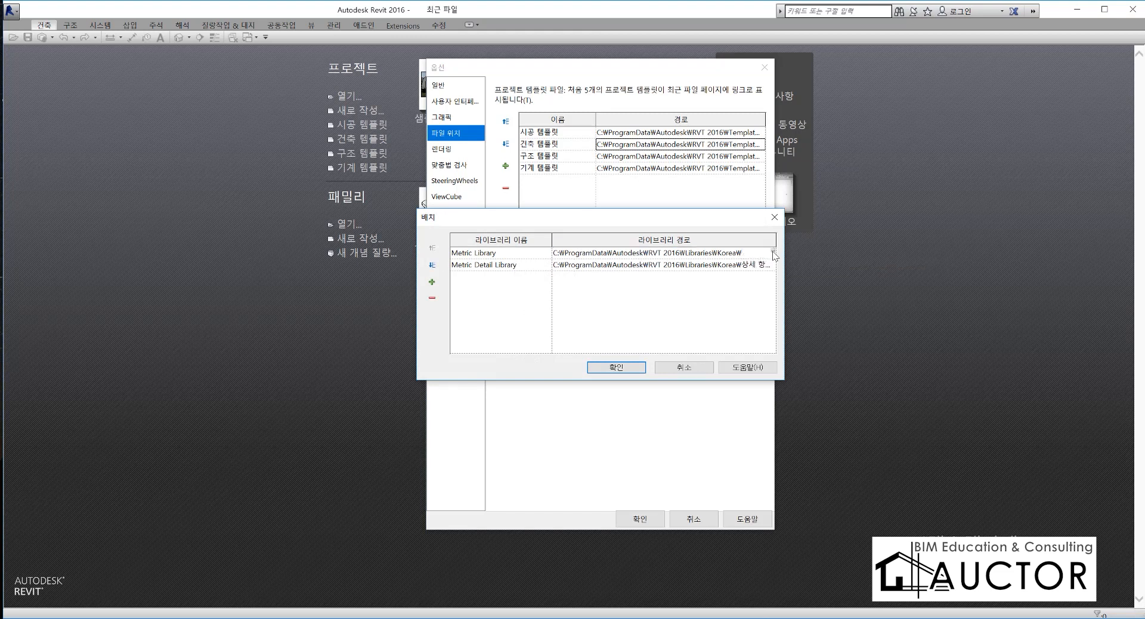
click(772, 254)
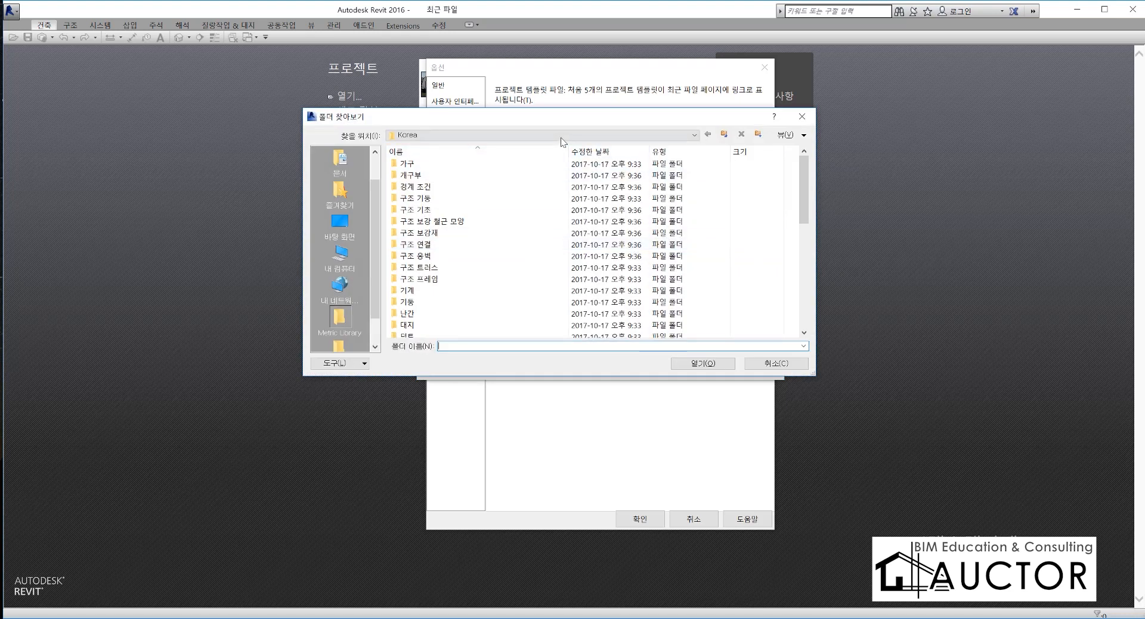
click(561, 137)
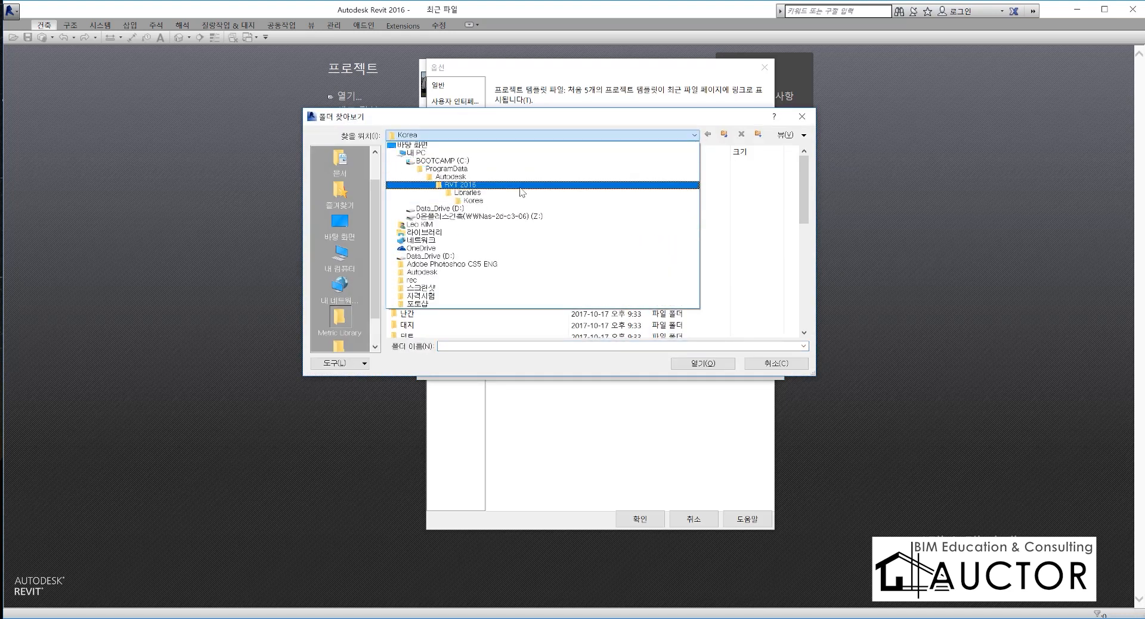
click(518, 201)
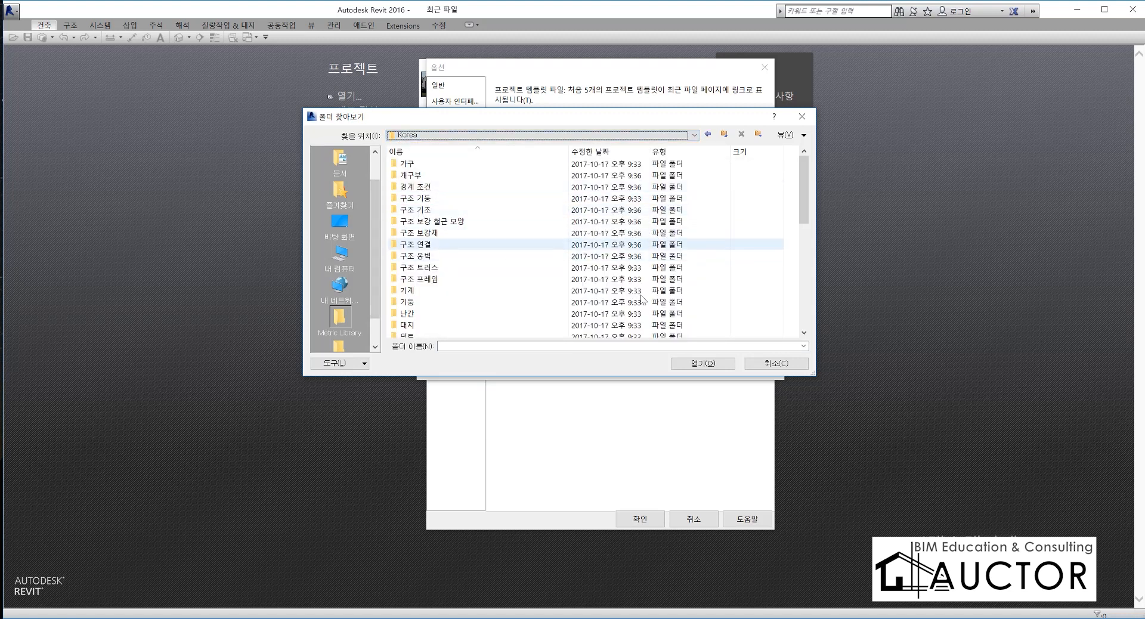
click(787, 362)
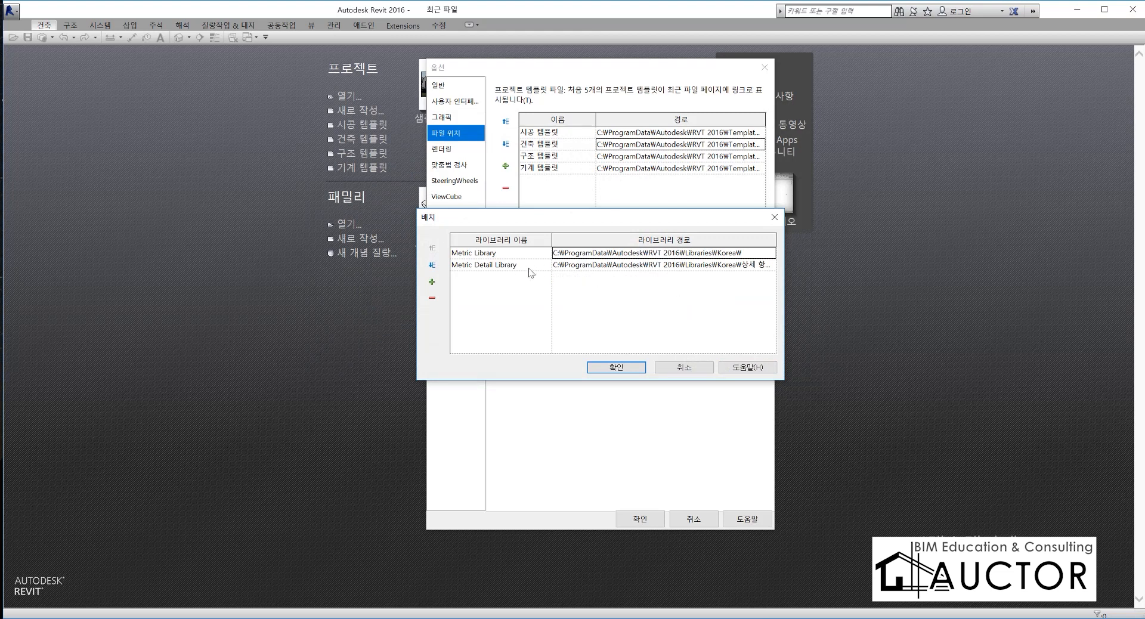
View the 상세 항목 folder location of the Metric Detail Library path, and leave the library places settings without changes.
click(768, 267)
click(769, 265)
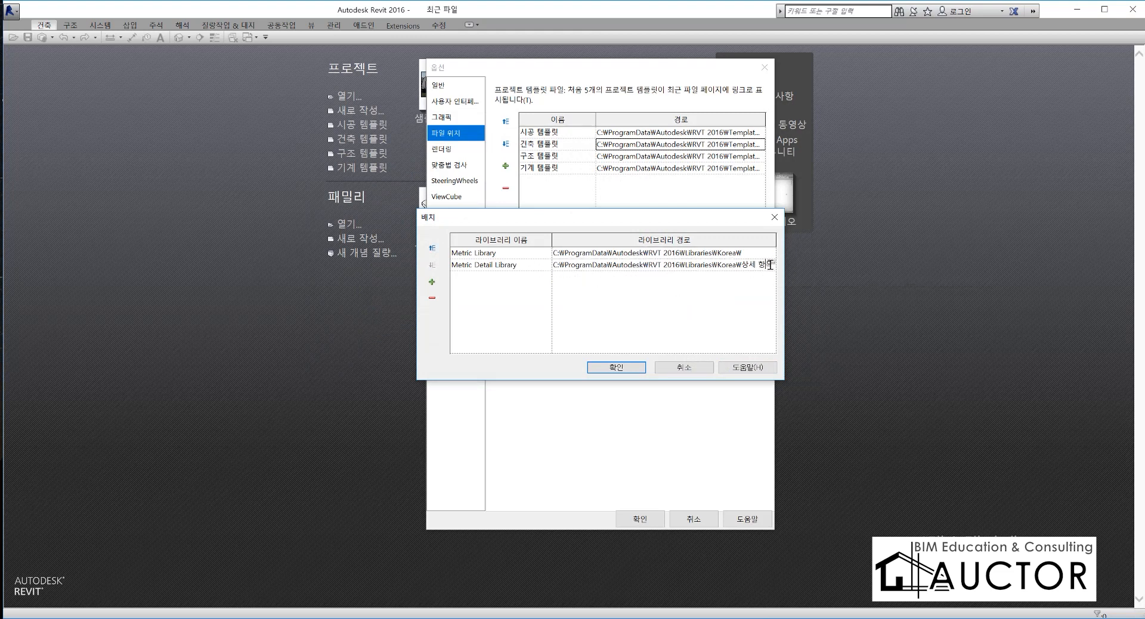
click(771, 265)
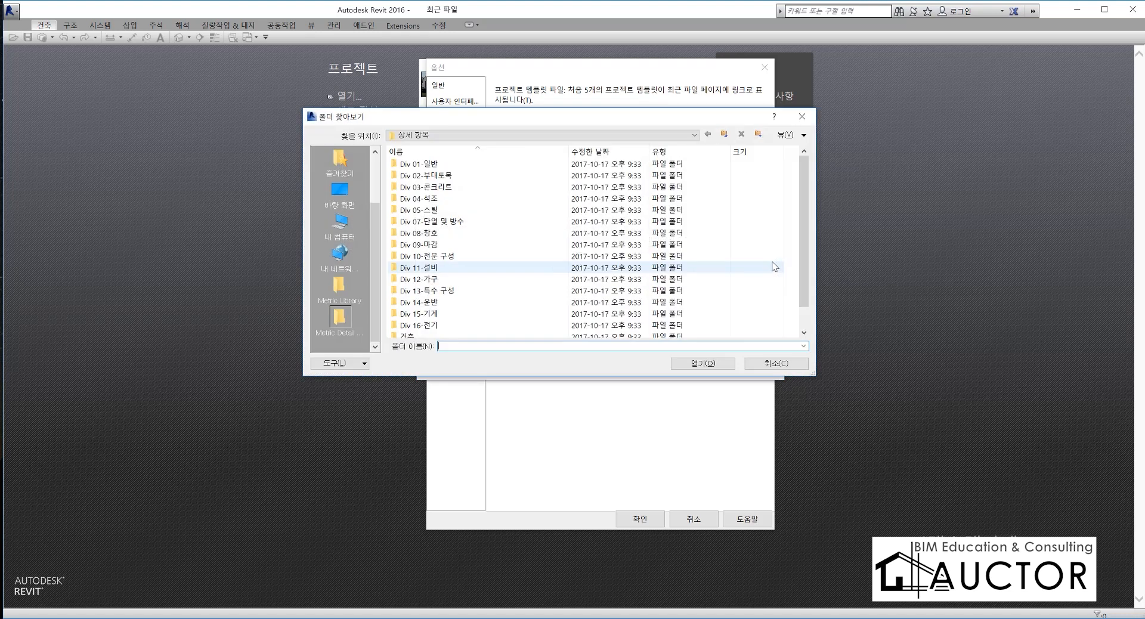
click(516, 136)
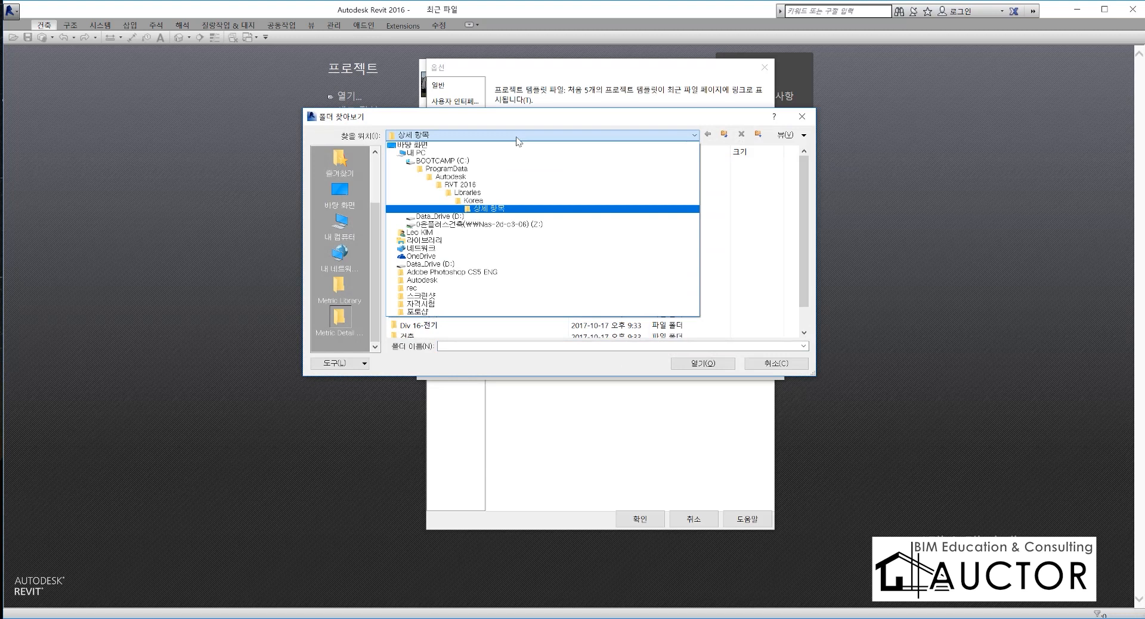
click(489, 208)
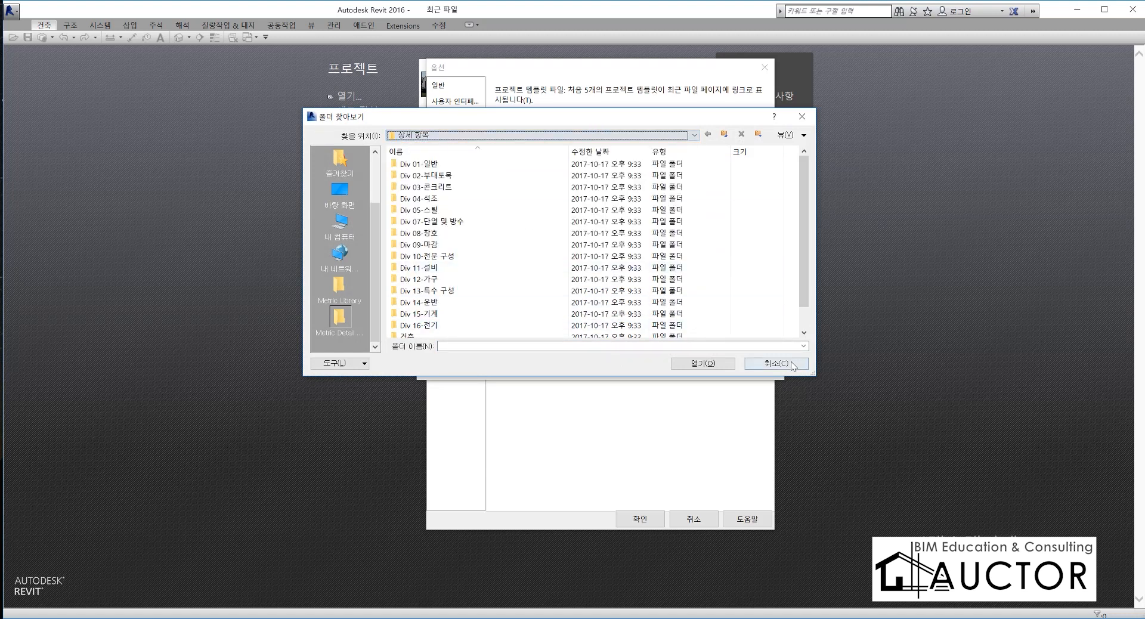
click(703, 363)
click(684, 368)
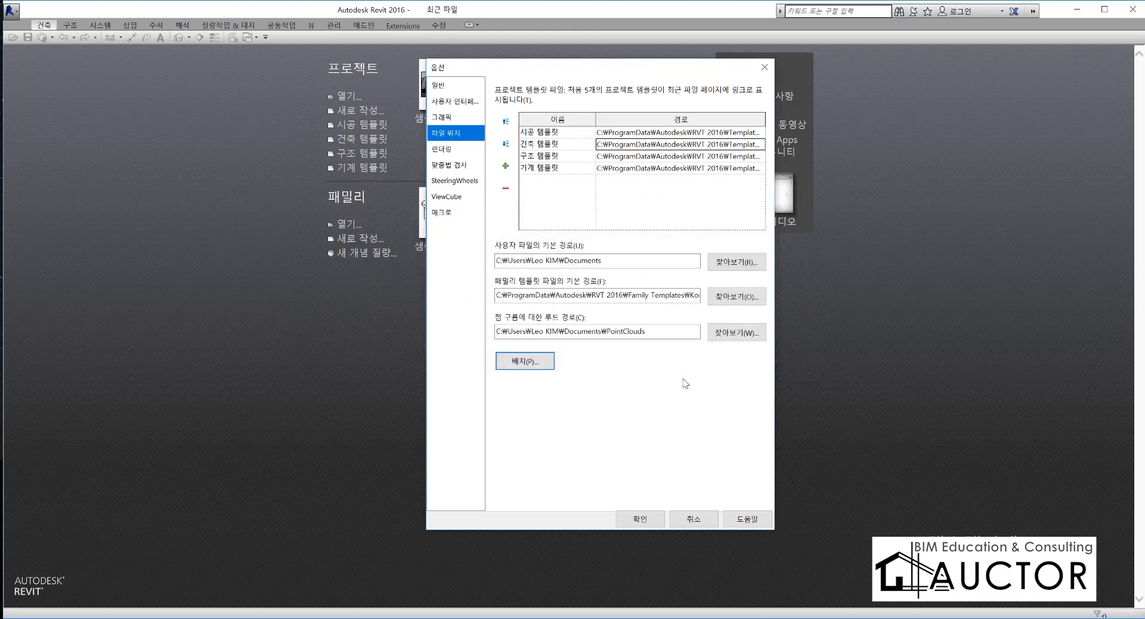
Review the Rendering, Spelling, SteeringWheels, ViewCube and Macros option pages, and accept the Options dialog.
click(462, 153)
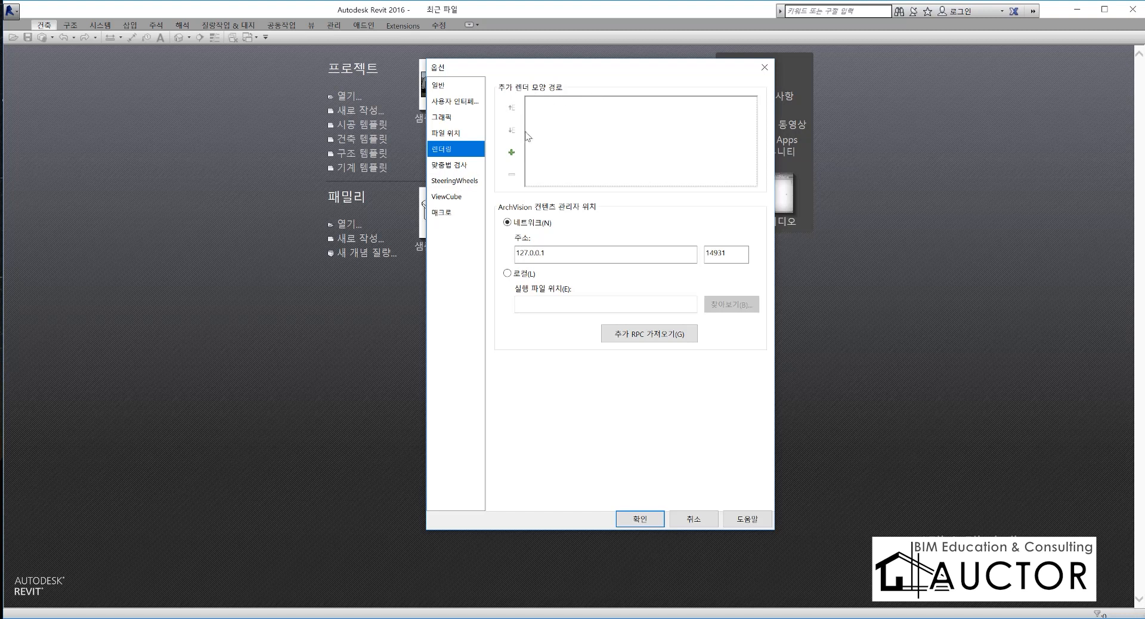
click(446, 166)
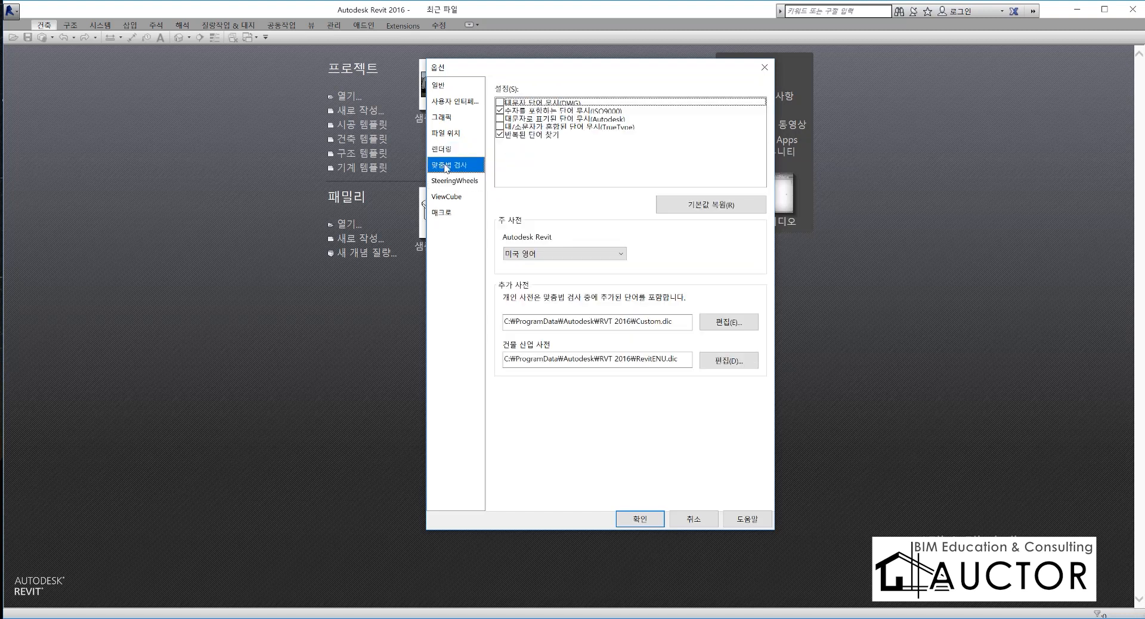
click(456, 180)
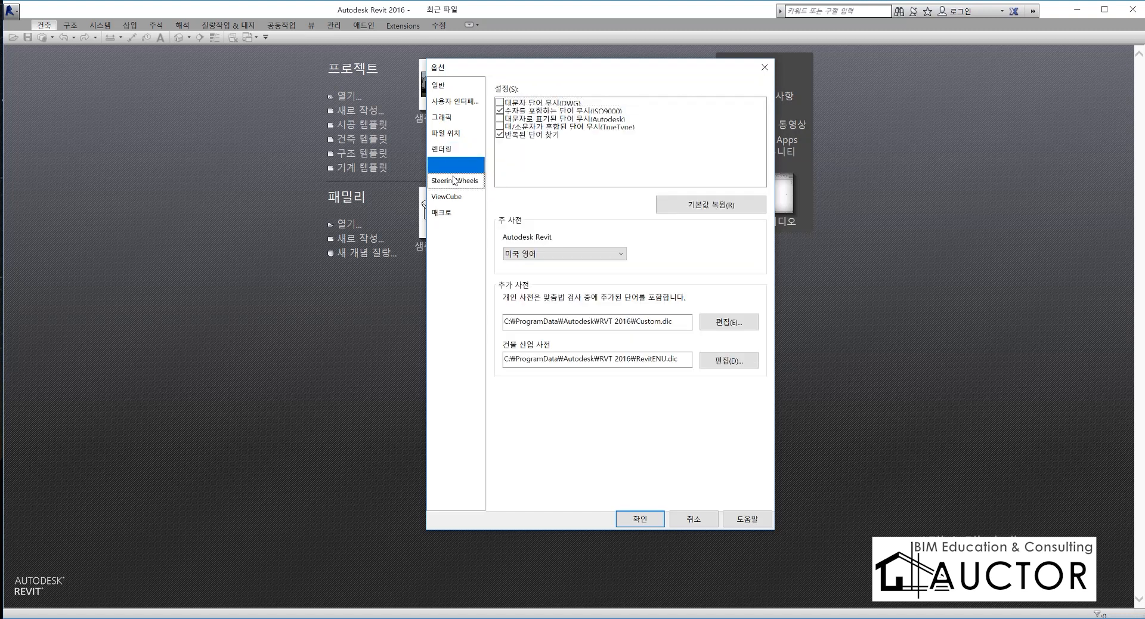
click(444, 197)
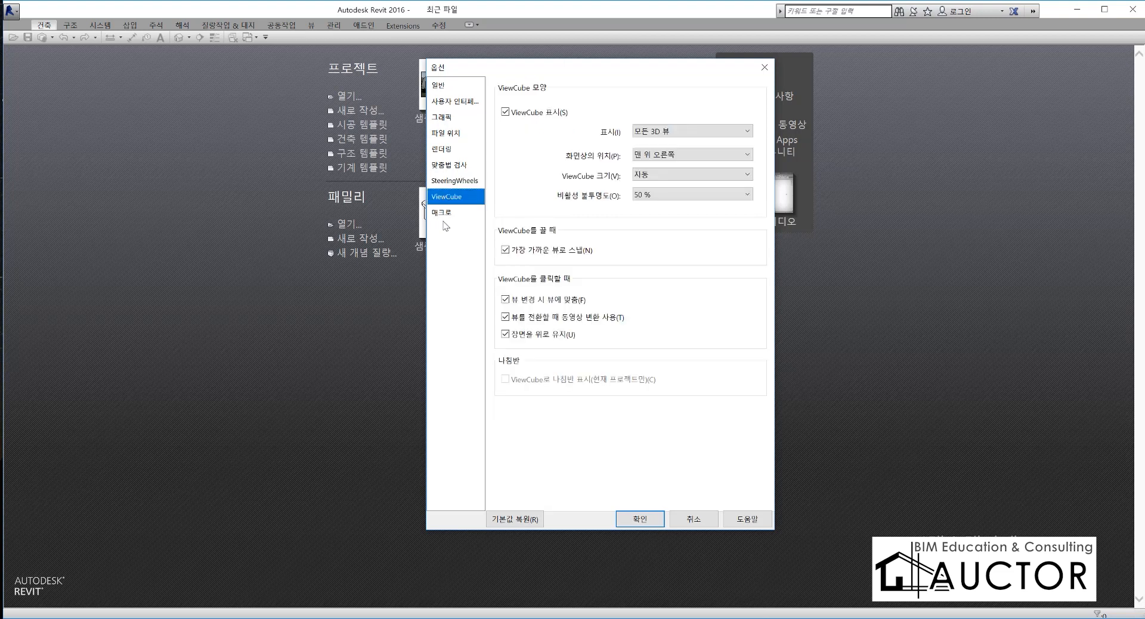
click(449, 212)
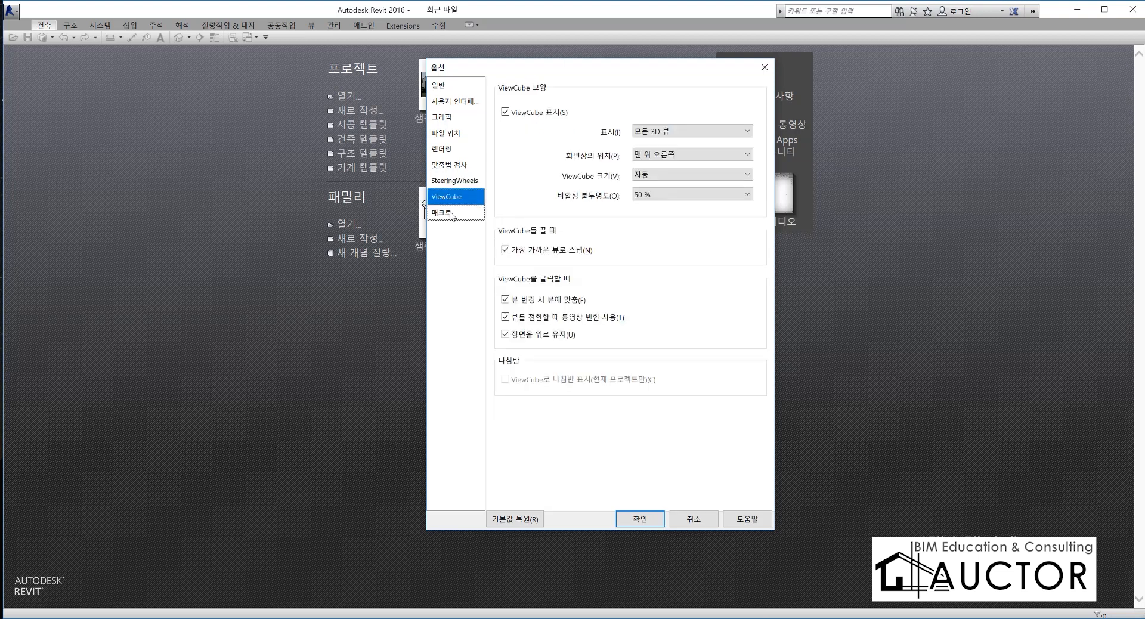
click(656, 524)
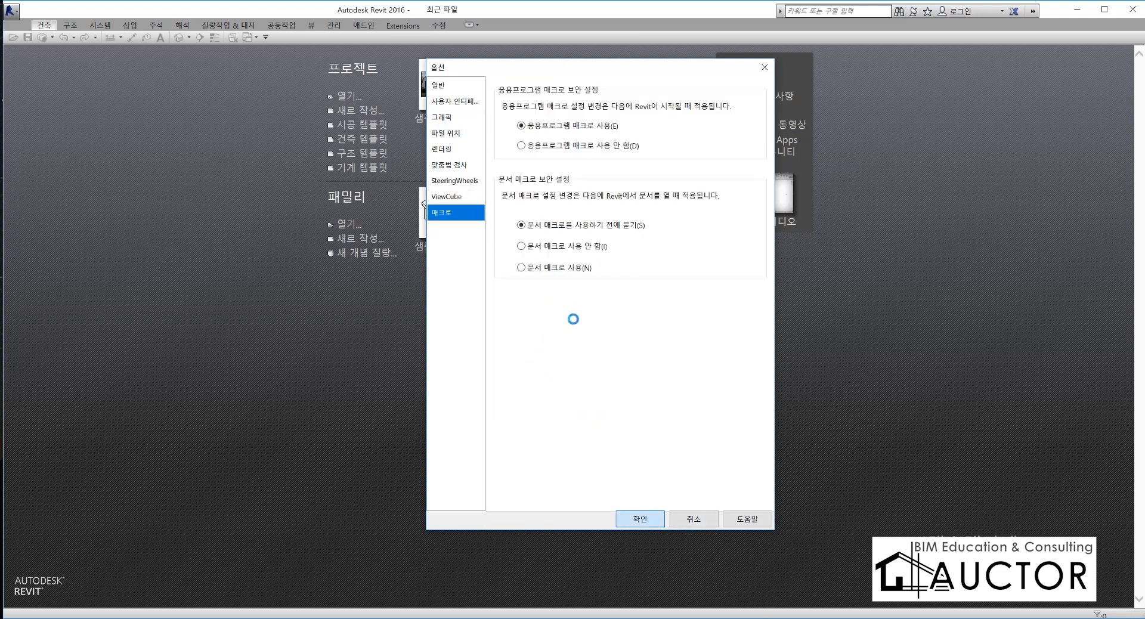